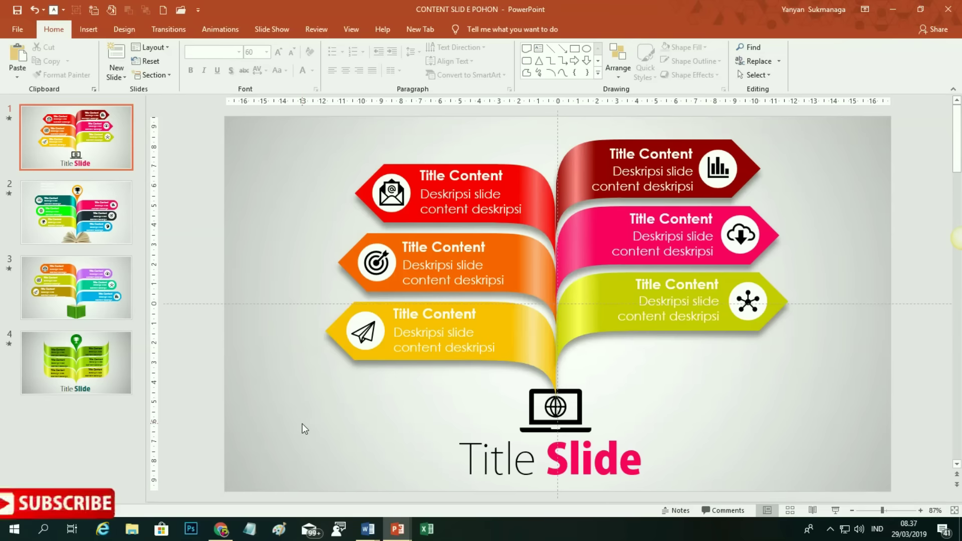
Step: Play the finished tree infographic as a slide show, then start blank Presentation3
left_click(835, 511)
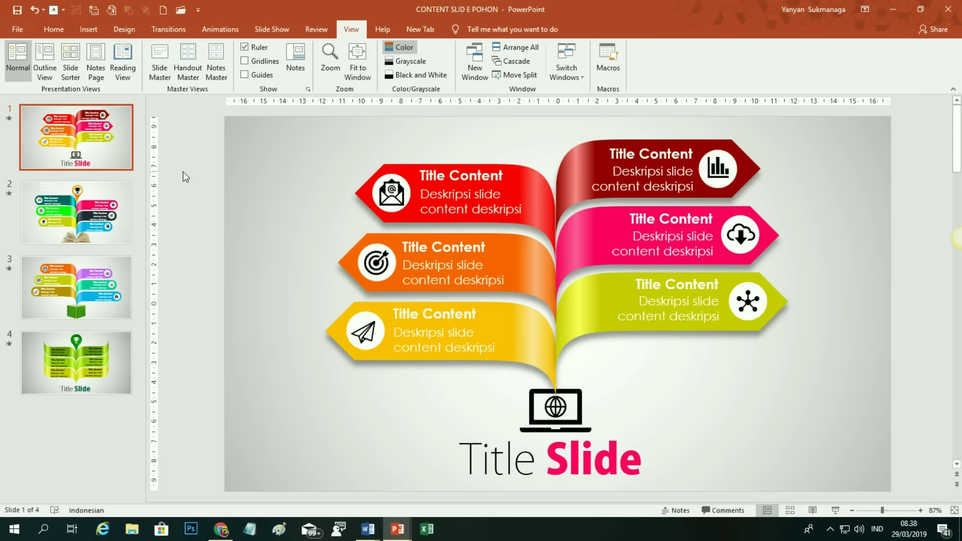
left_click(163, 10)
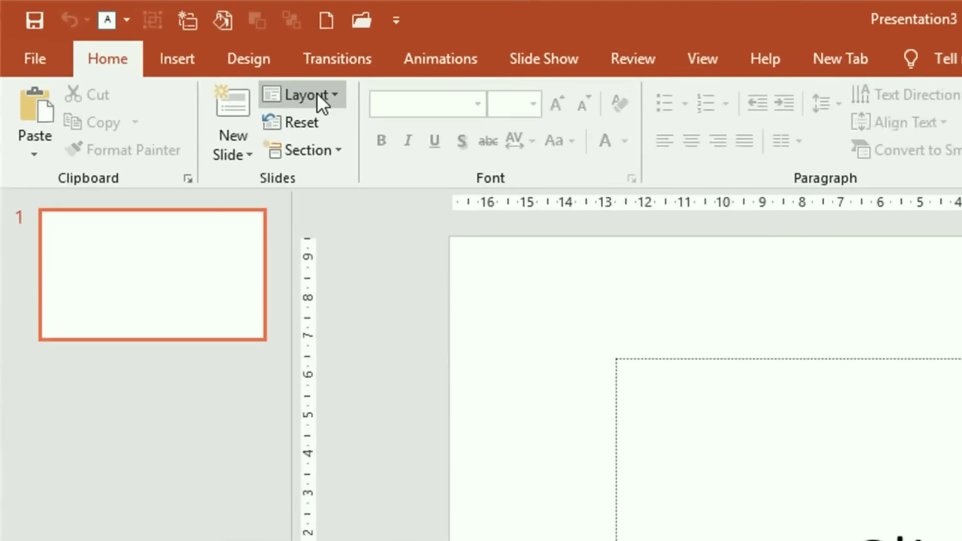
Step: Switch the first slide to the Blank layout and turn on the centre guides
left_click(317, 92)
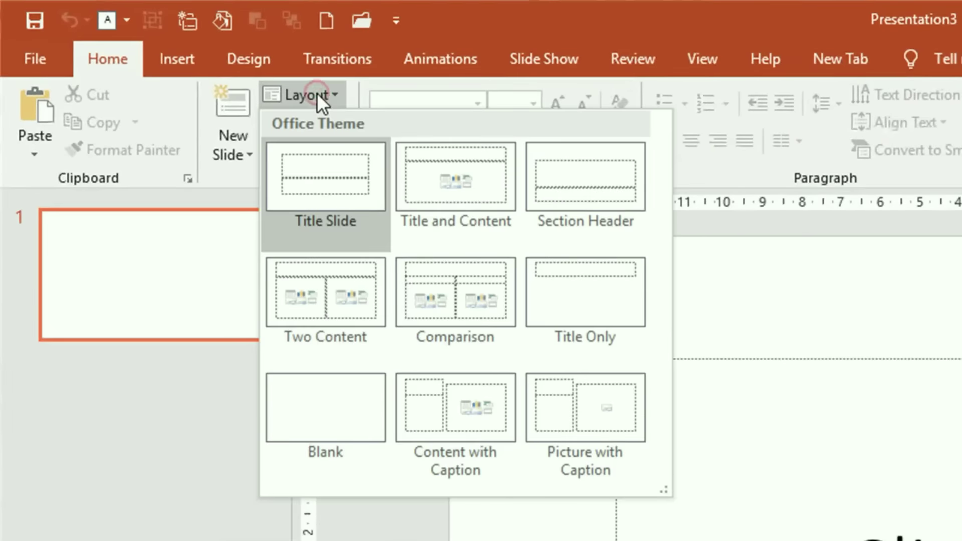
left_click(332, 399)
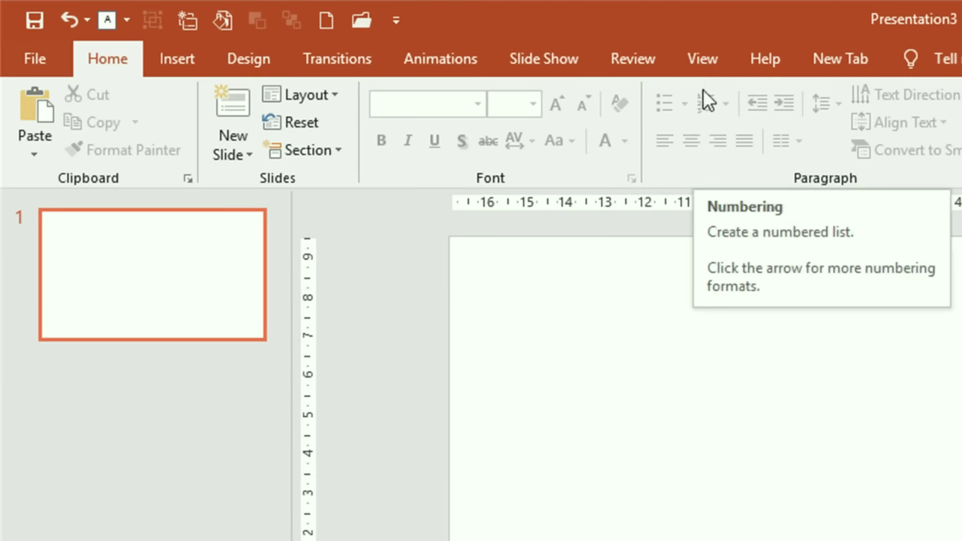
left_click(703, 62)
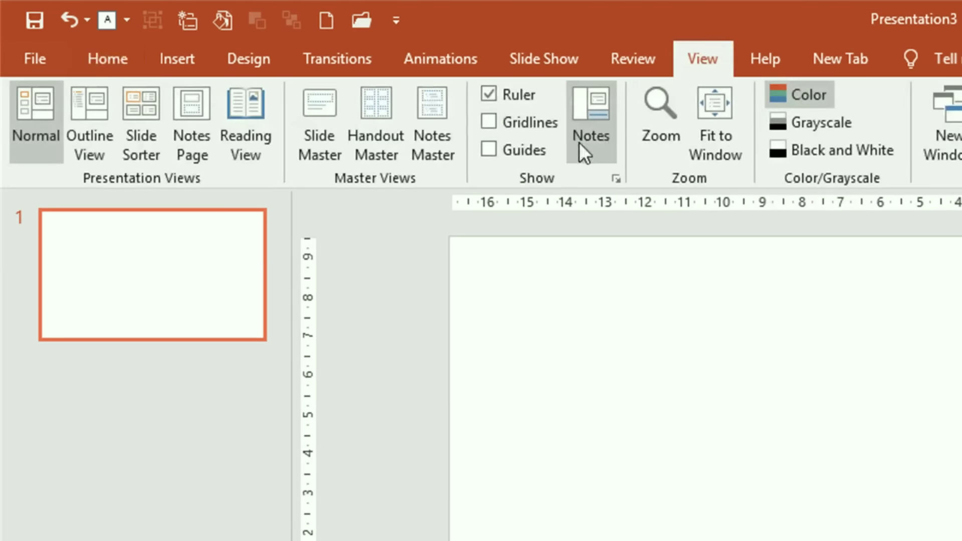
left_click(490, 150)
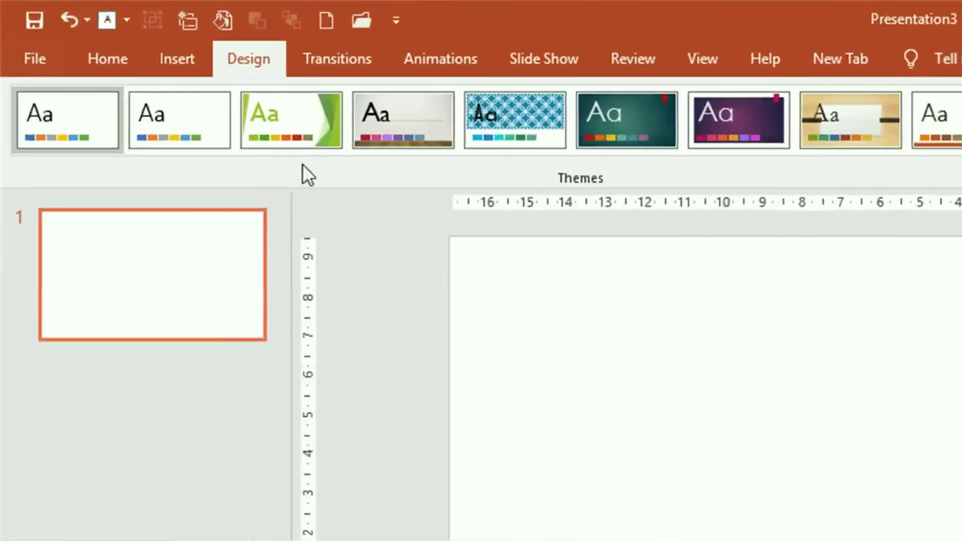
Step: Pick the Rectangle from the Insert Shapes gallery
left_click(178, 63)
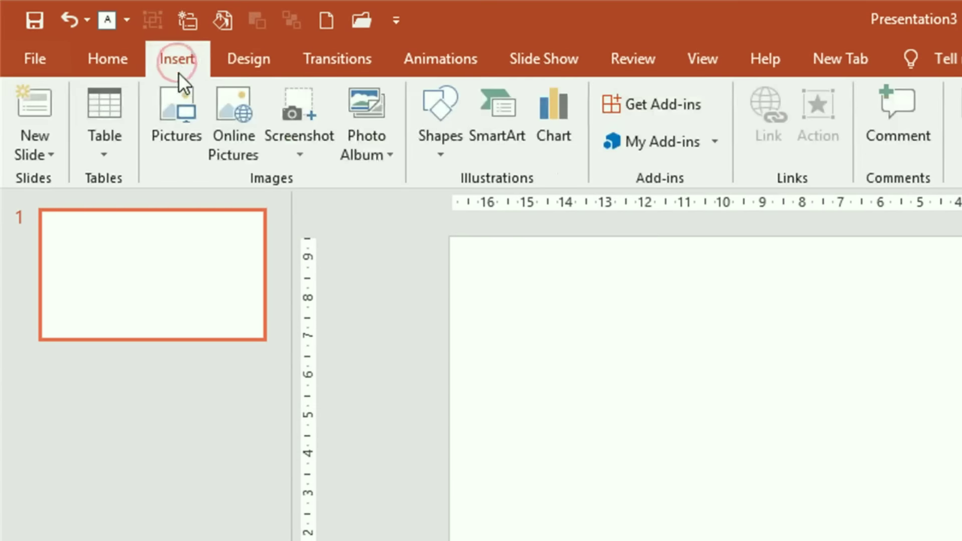
left_click(446, 158)
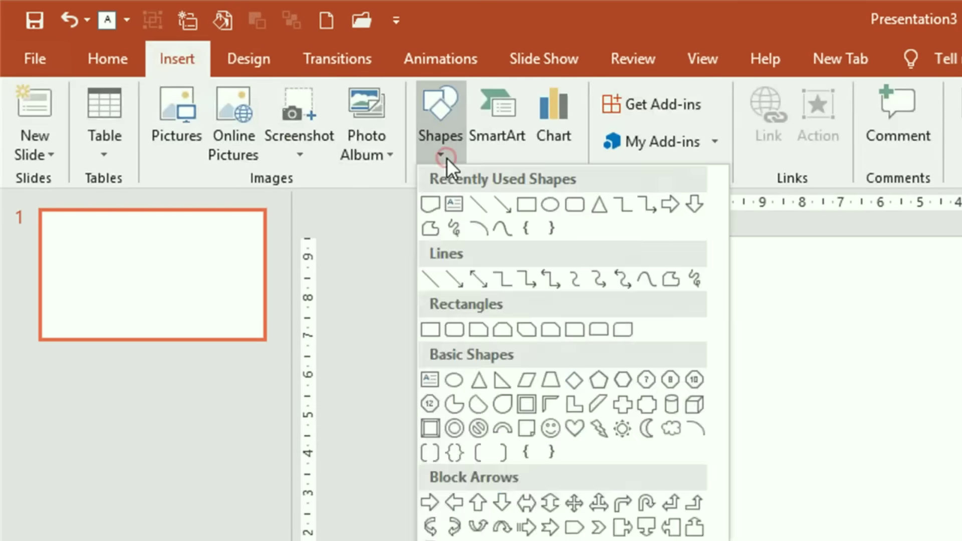
left_click(430, 331)
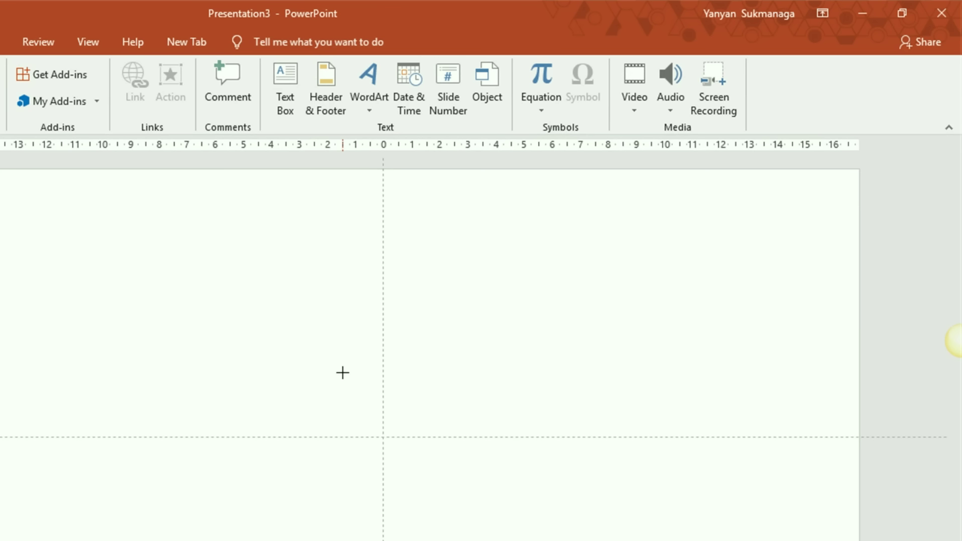
Step: Draw a rectangle, set its height and width to 3 cm, and move it left of centre
mouse_move(343, 372)
left_mouse_down()
mouse_move(461, 465)
mouse_move(581, 352)
left_mouse_up()
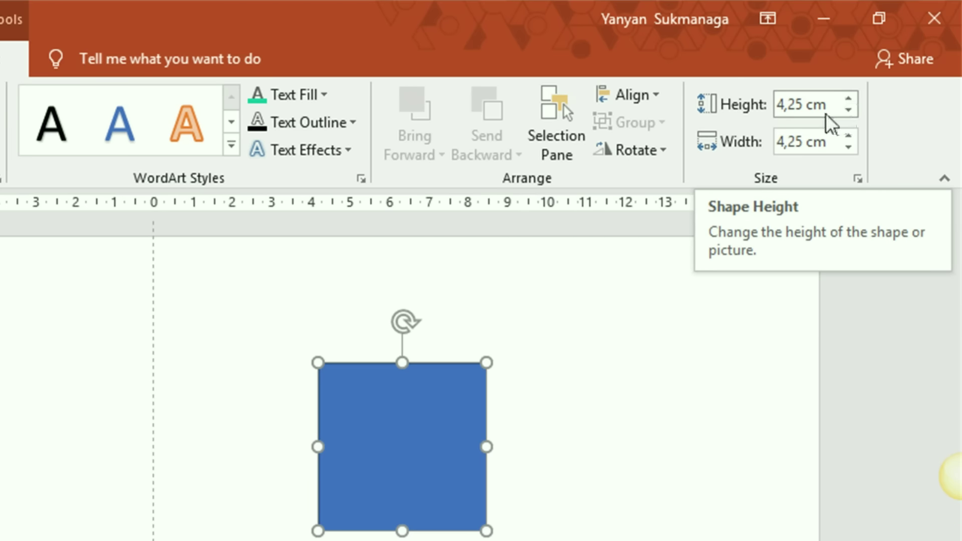
left_click(803, 107)
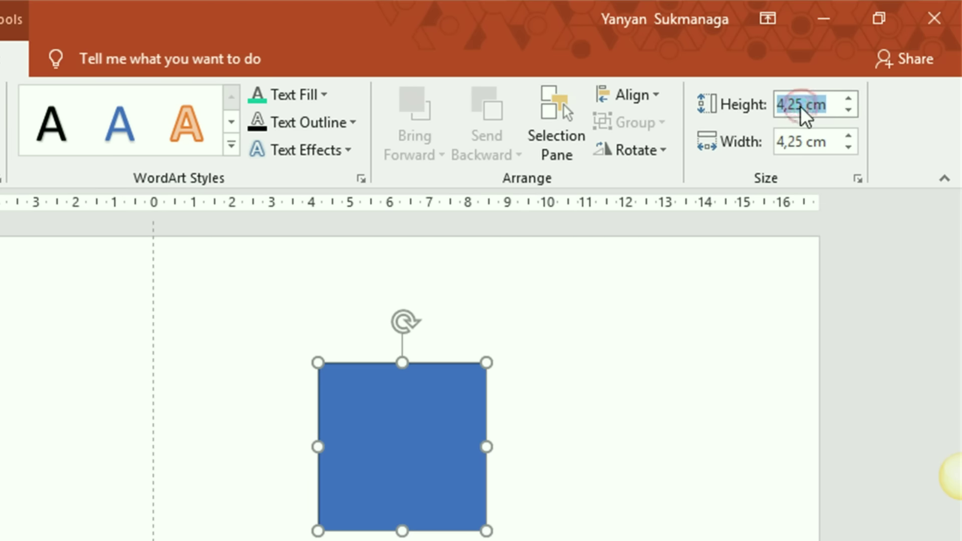
left_click_drag(802, 106, 763, 114)
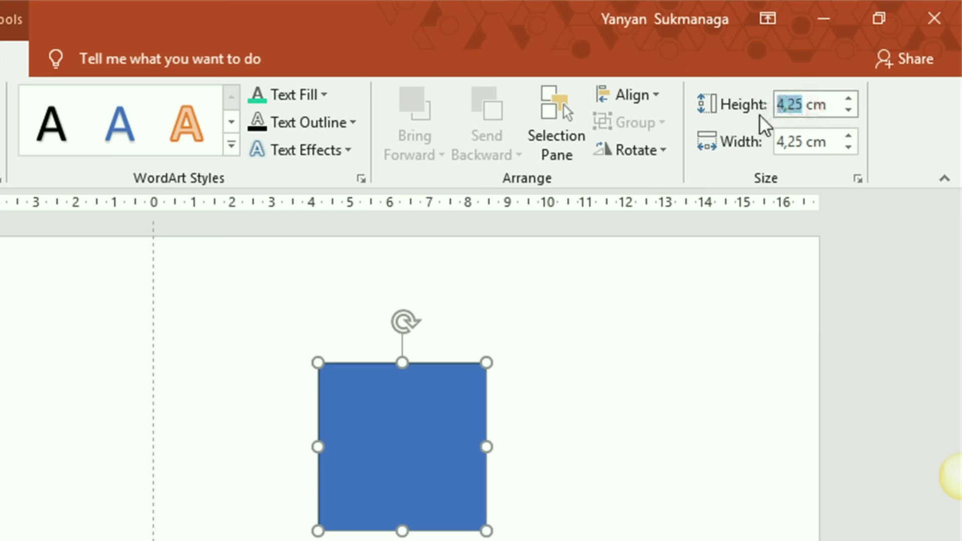
type("3")
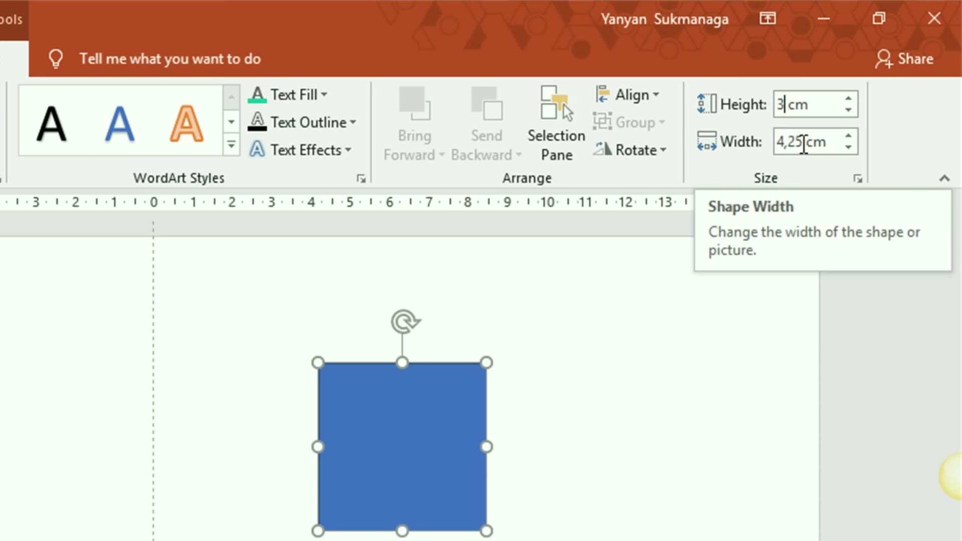
left_click(802, 142)
left_click_drag(799, 142, 781, 142)
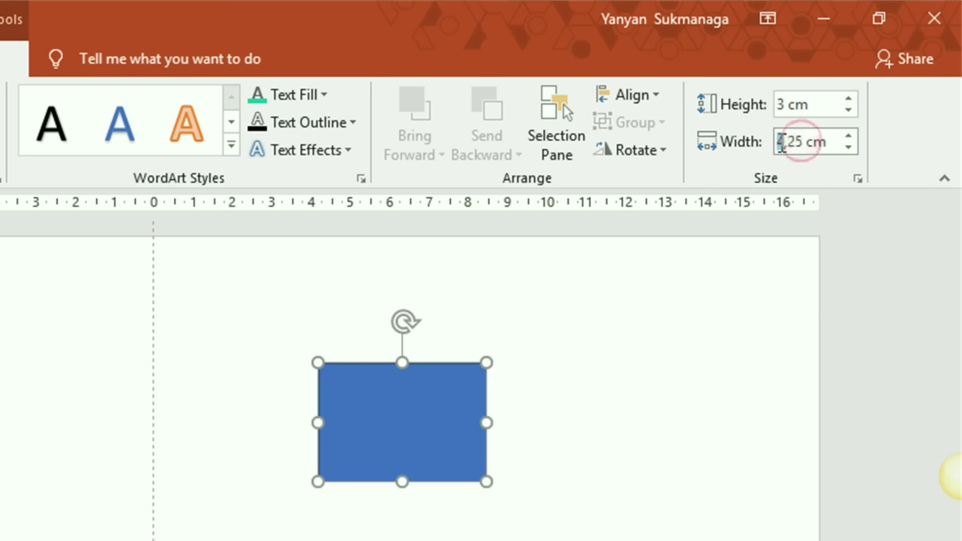
double_click(780, 142)
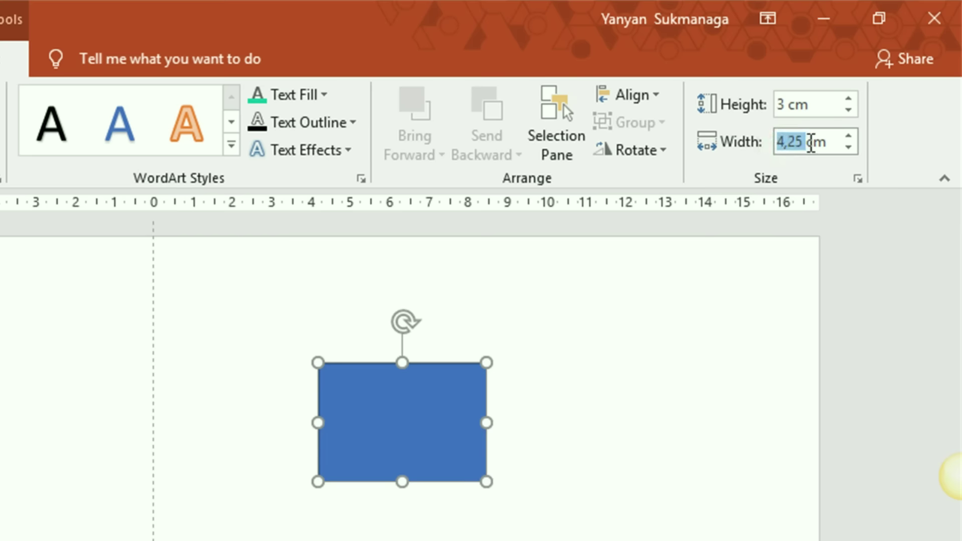
type("3")
left_click(617, 477)
mouse_move(378, 436)
left_mouse_down()
mouse_move(679, 371)
mouse_move(565, 348)
left_mouse_up()
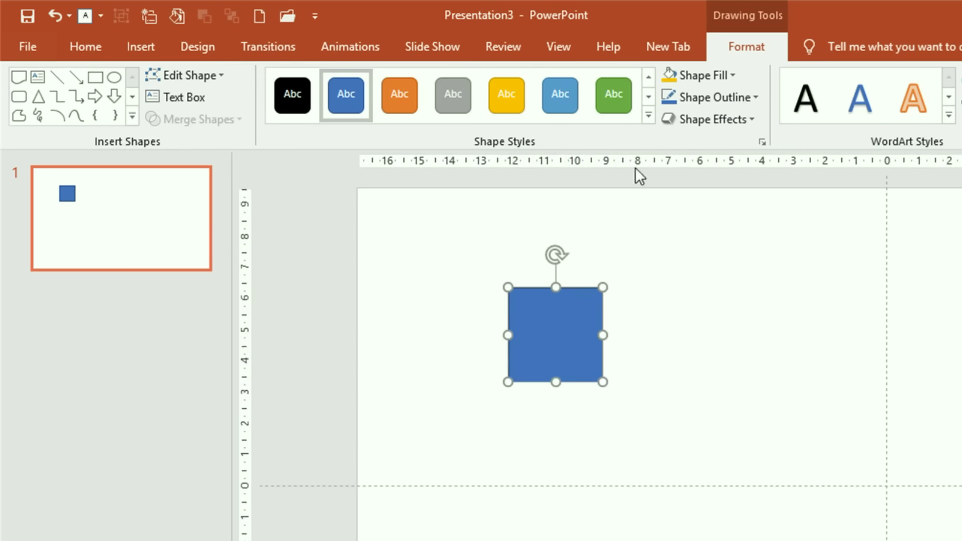
Step: Remove the square's outline and add a yellow copy touching its lower-right corner
left_click(728, 100)
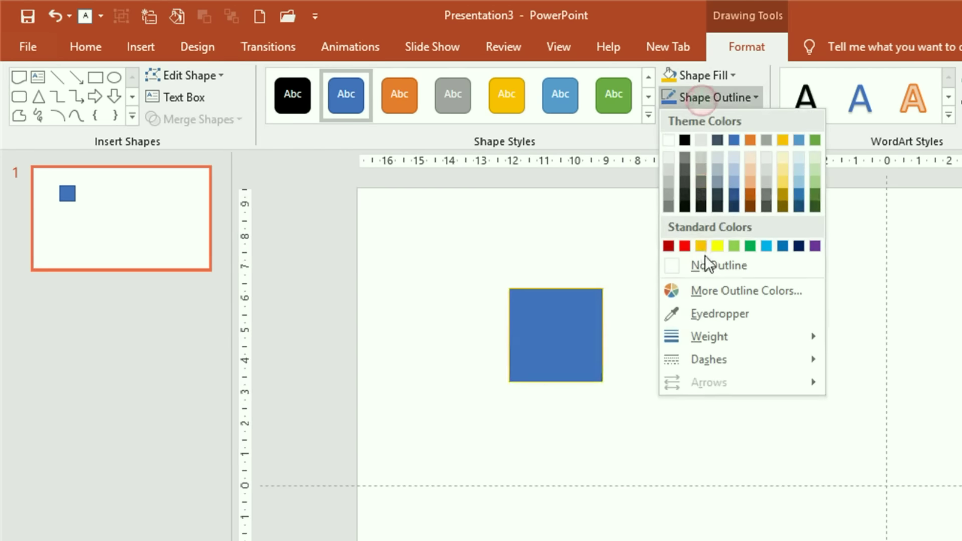
left_click(720, 271)
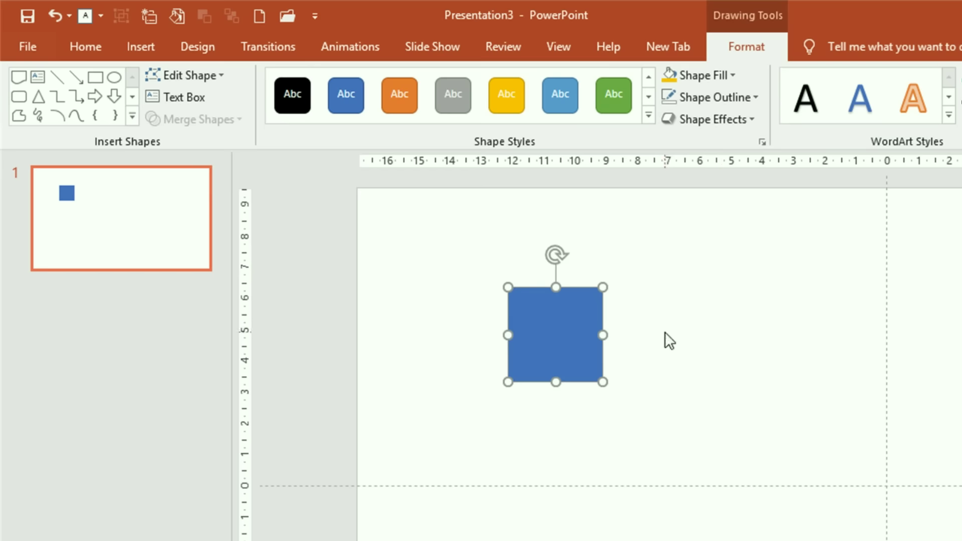
left_click(572, 344)
left_click_drag(570, 344, 662, 387)
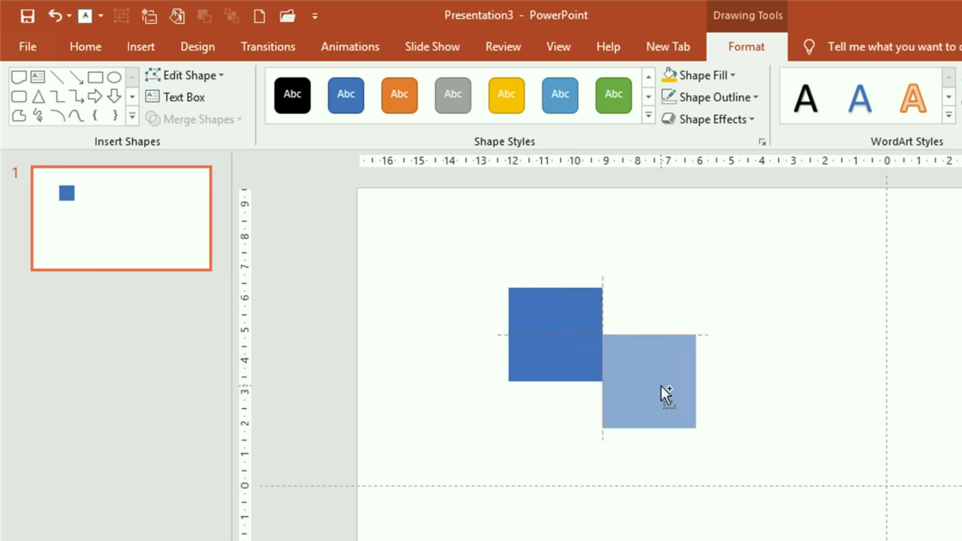
left_click_drag(665, 392, 652, 400)
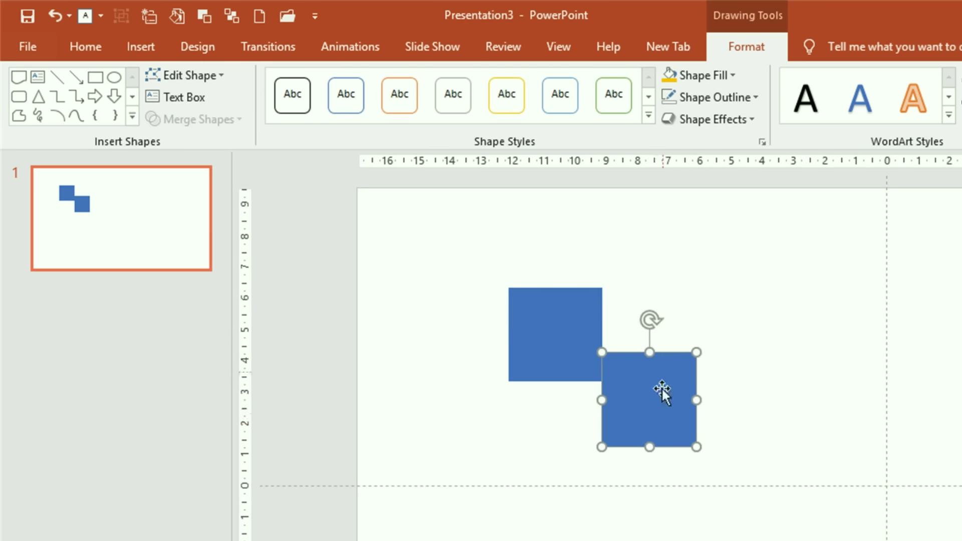
left_click(670, 79)
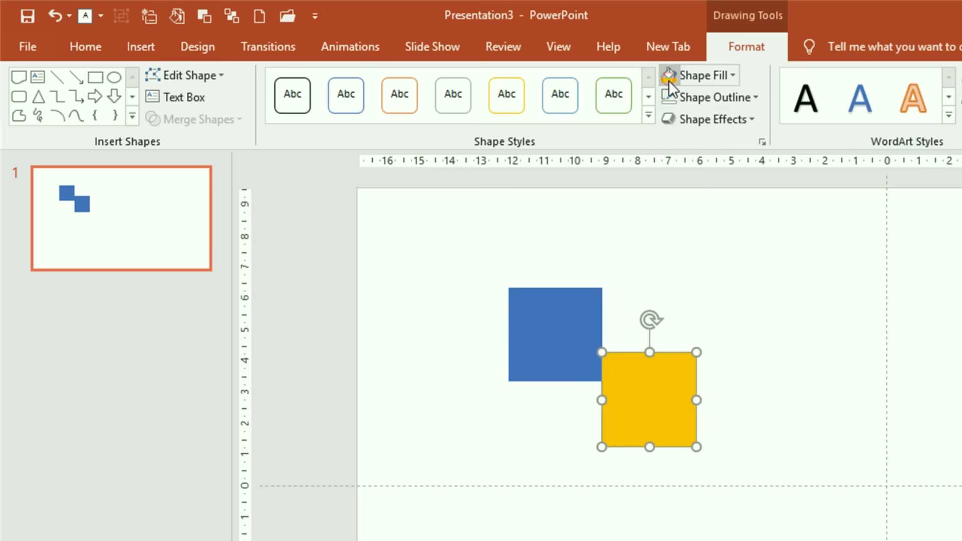
left_click(786, 397)
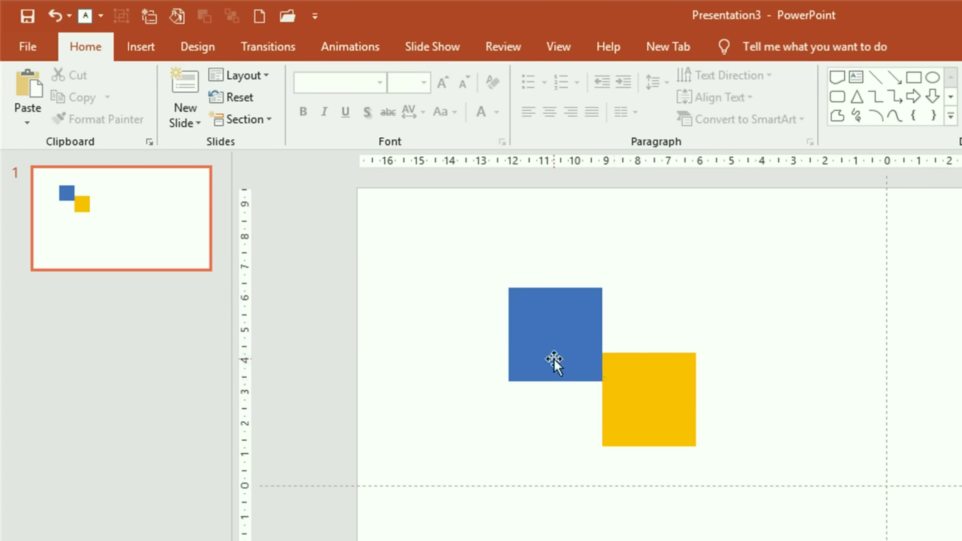
Step: Turn on Edit Points for the blue square
left_click(557, 339)
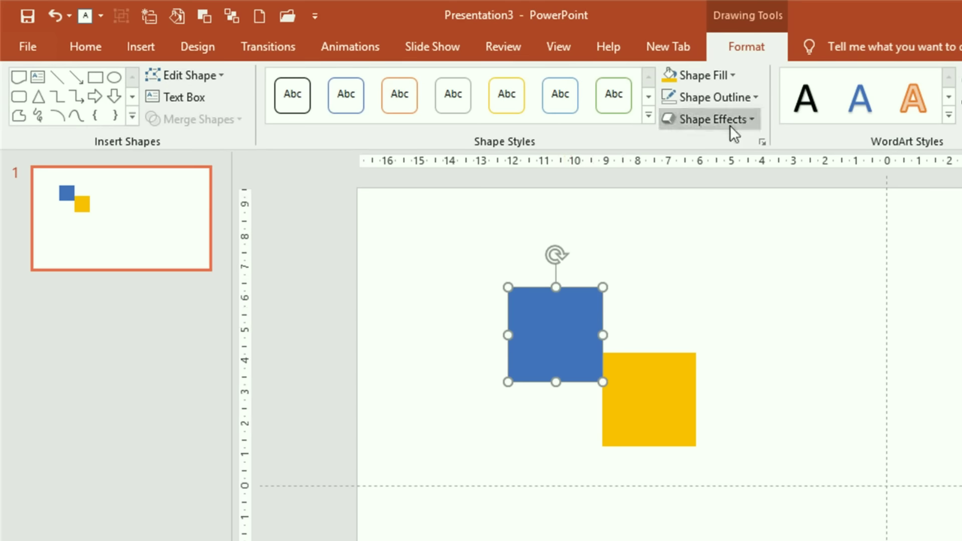
left_click(745, 49)
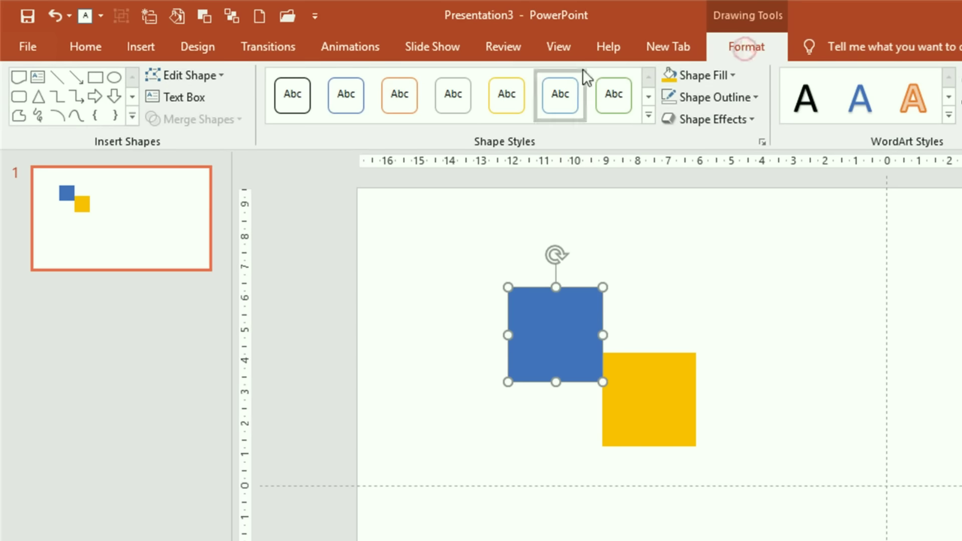
left_click(187, 76)
left_click(197, 124)
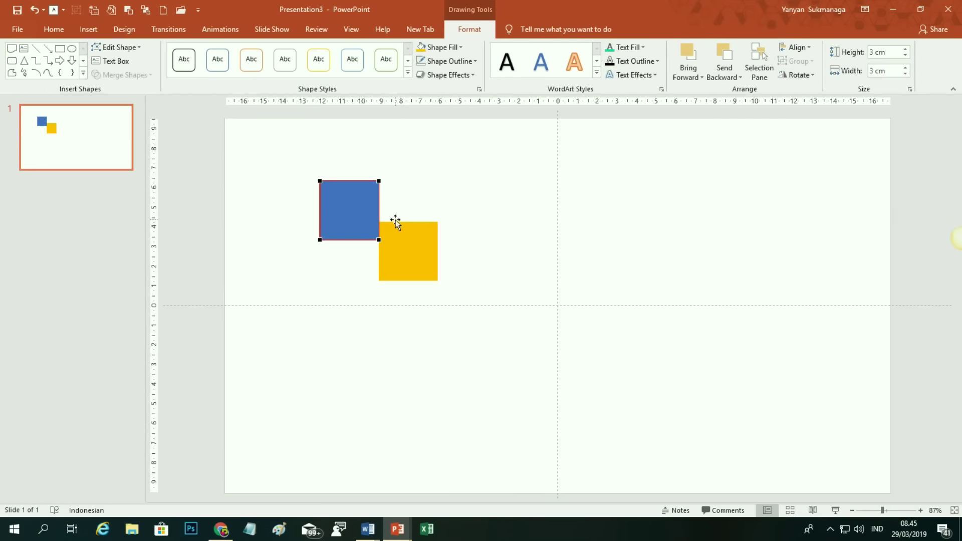
Step: Pull the blue shape's bottom-right point down and bend its bottom edge into a smooth curve
scroll(400, 222, "up", 4, "ctrl")
scroll(453, 268, "up", 6, "ctrl")
left_click_drag(420, 495, 453, 501)
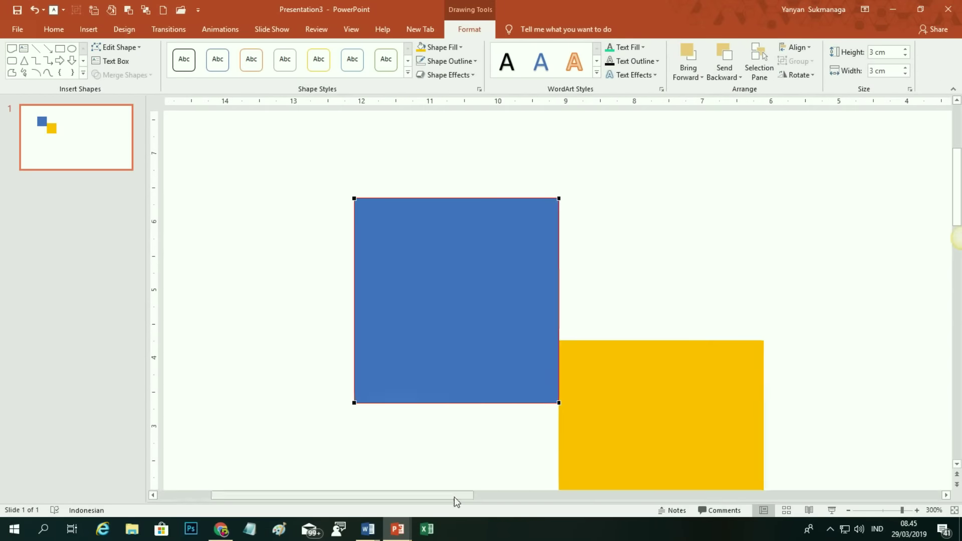
scroll(453, 500, "down", 2)
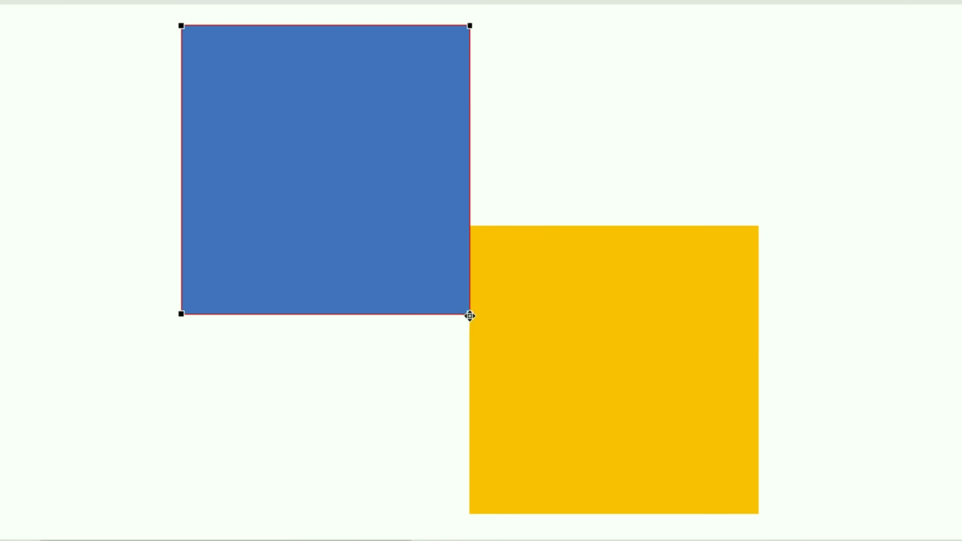
left_click_drag(470, 316, 468, 513)
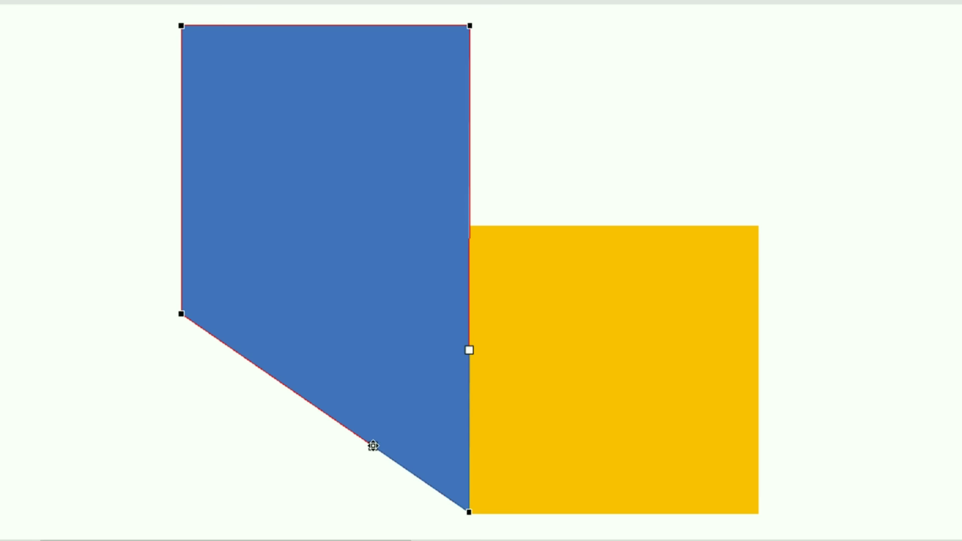
mouse_move(373, 445)
left_mouse_down()
mouse_move(411, 383)
mouse_move(462, 351)
left_mouse_up()
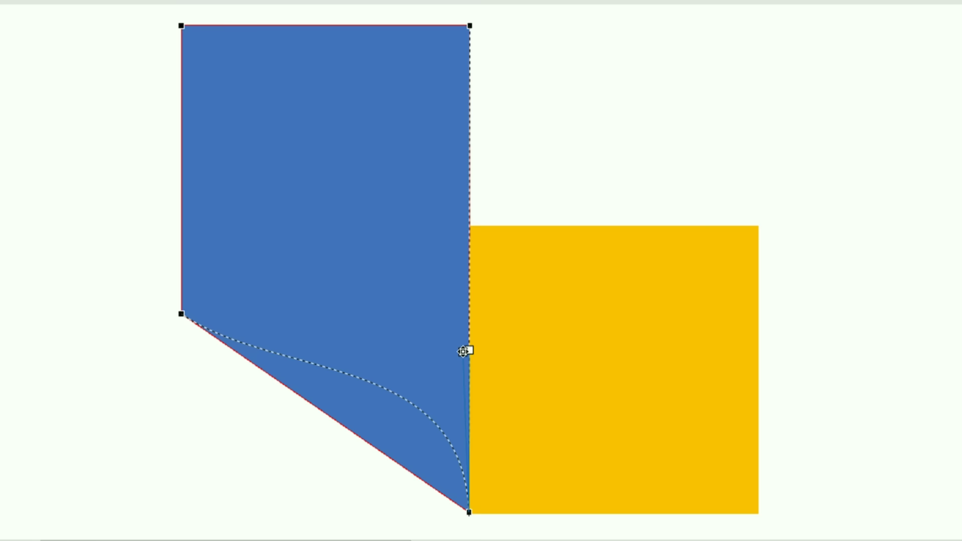
left_click_drag(463, 351, 463, 352)
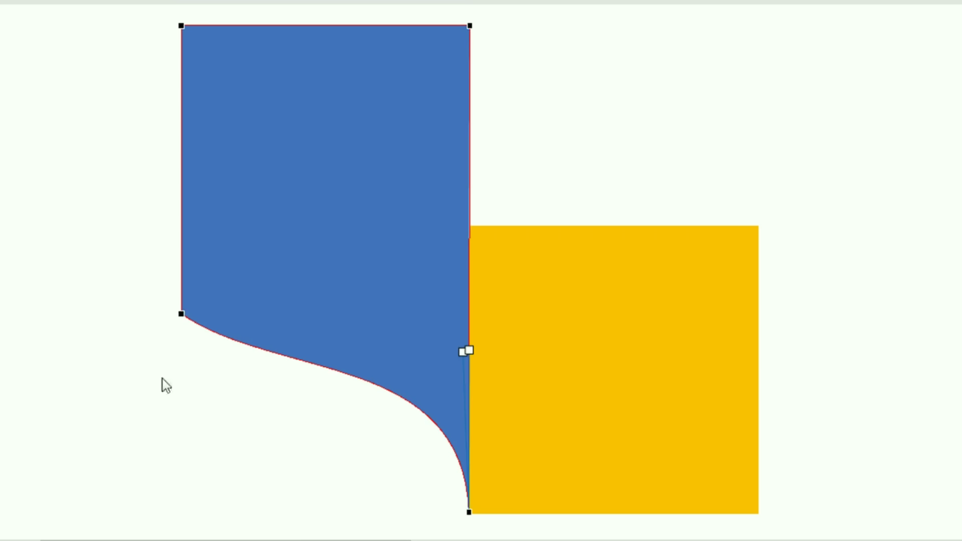
left_click(181, 314)
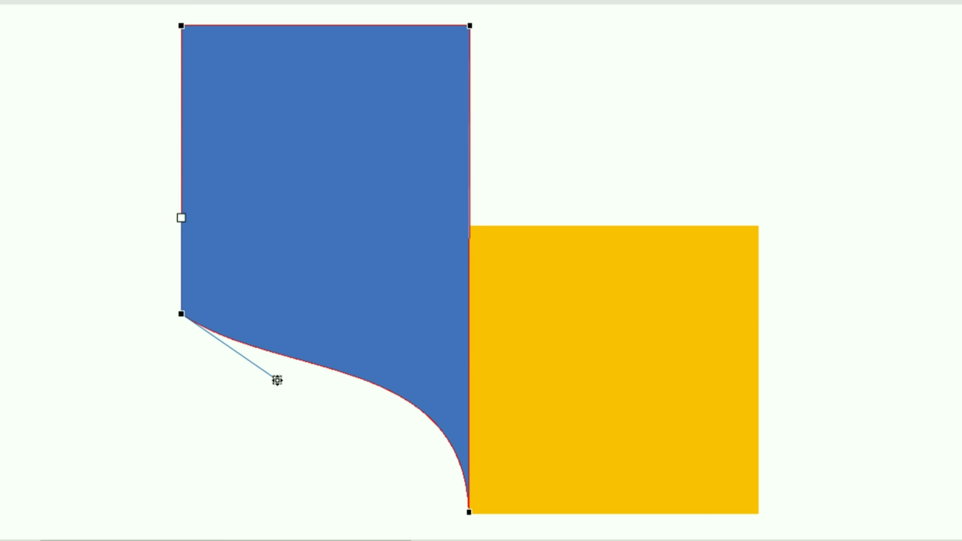
left_click_drag(276, 383, 323, 327)
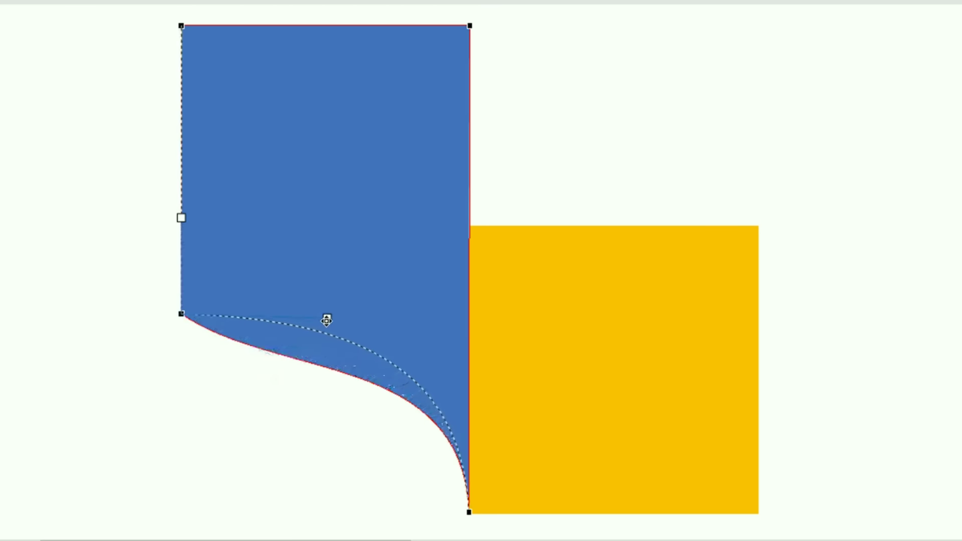
left_click_drag(323, 327, 329, 315)
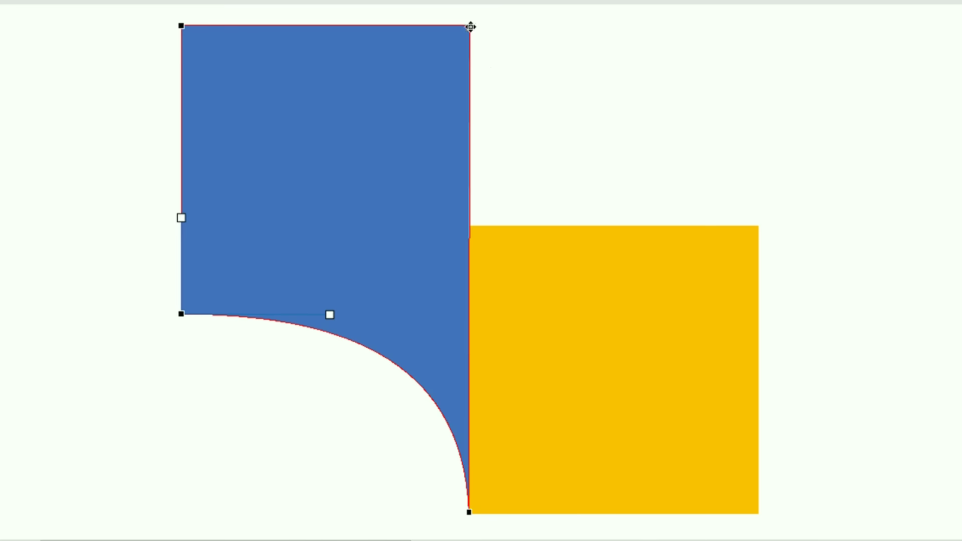
Step: Move the top-right point down to the yellow square and curve the top edge
left_click_drag(470, 26, 470, 226)
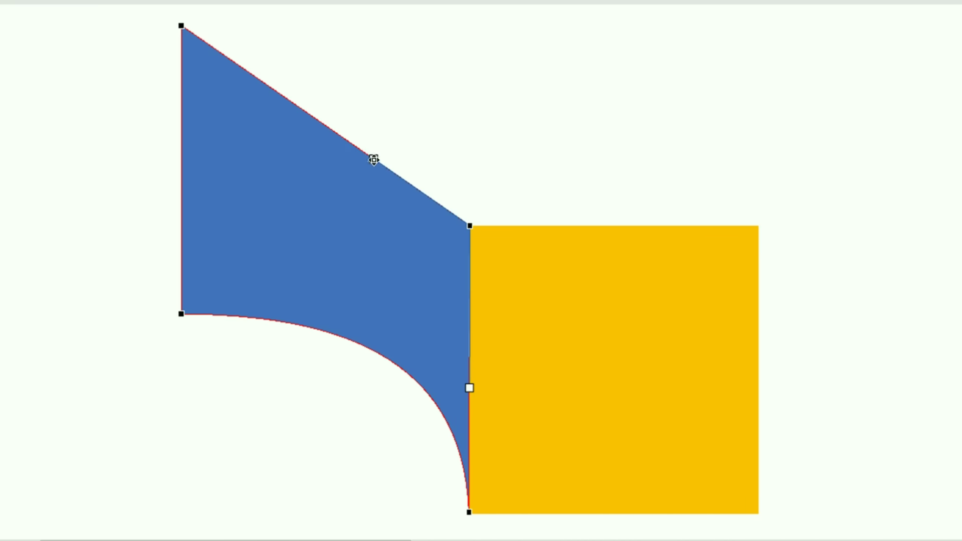
mouse_move(374, 160)
left_mouse_down()
mouse_move(415, 98)
mouse_move(466, 62)
left_mouse_up()
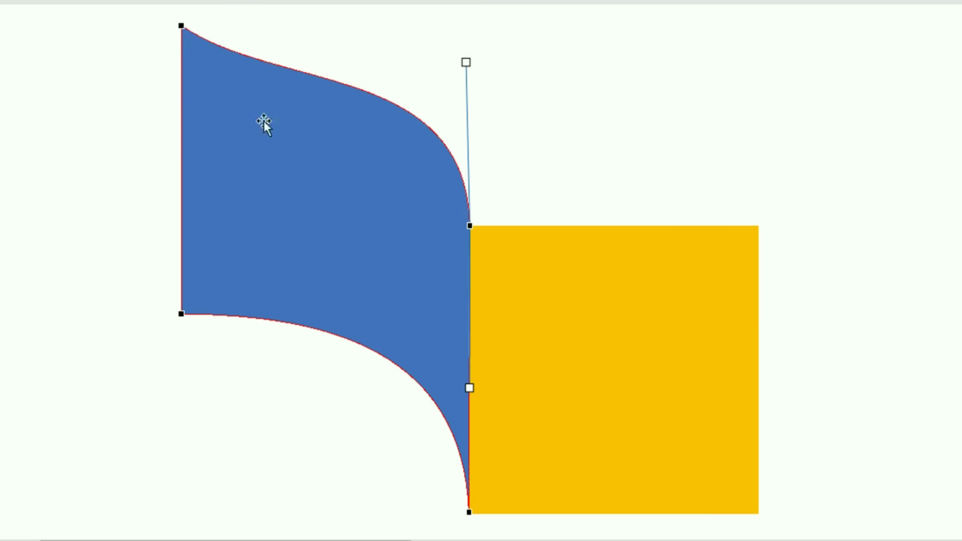
left_click(180, 23)
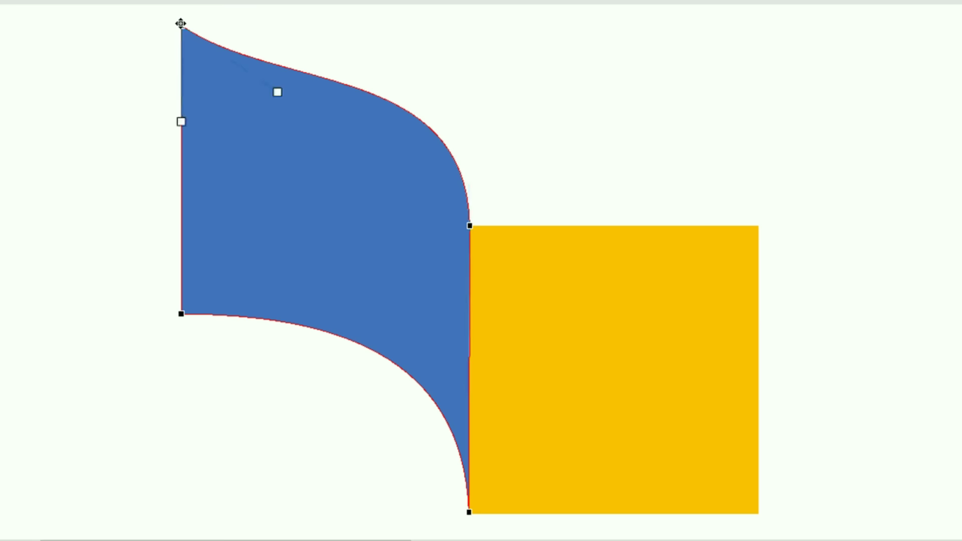
left_click_drag(277, 90, 337, 30)
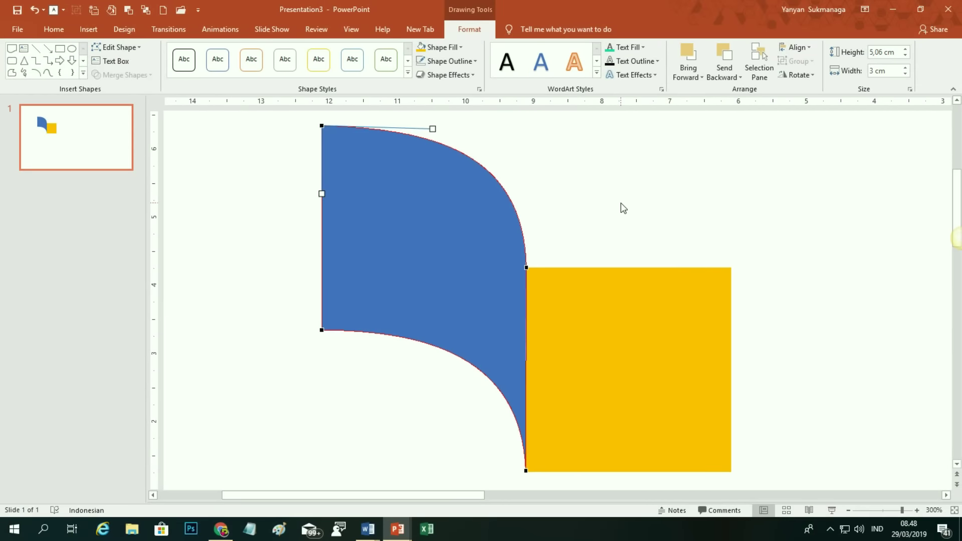
Step: Delete the extra copy of the curved shape and the yellow square
scroll(623, 207, "down", 5)
left_click(365, 377)
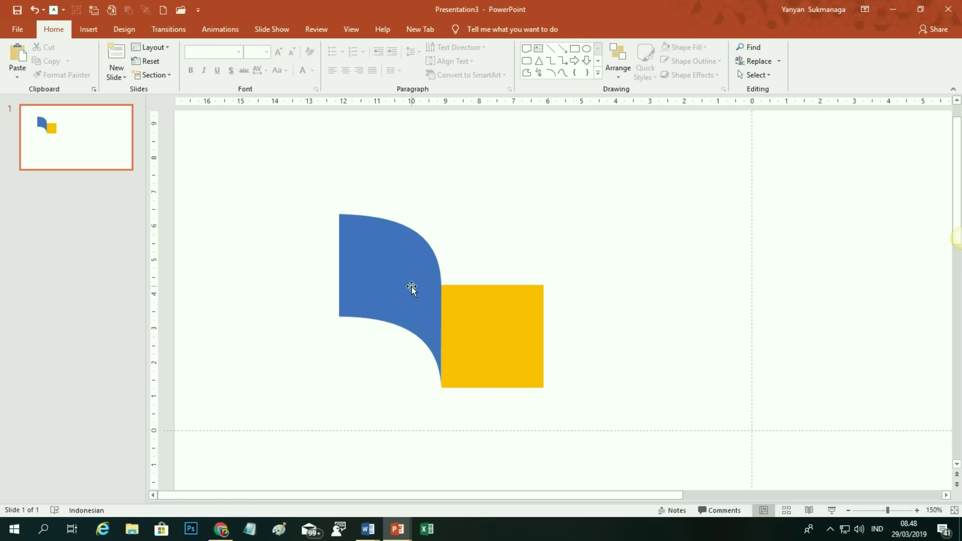
left_click(411, 288)
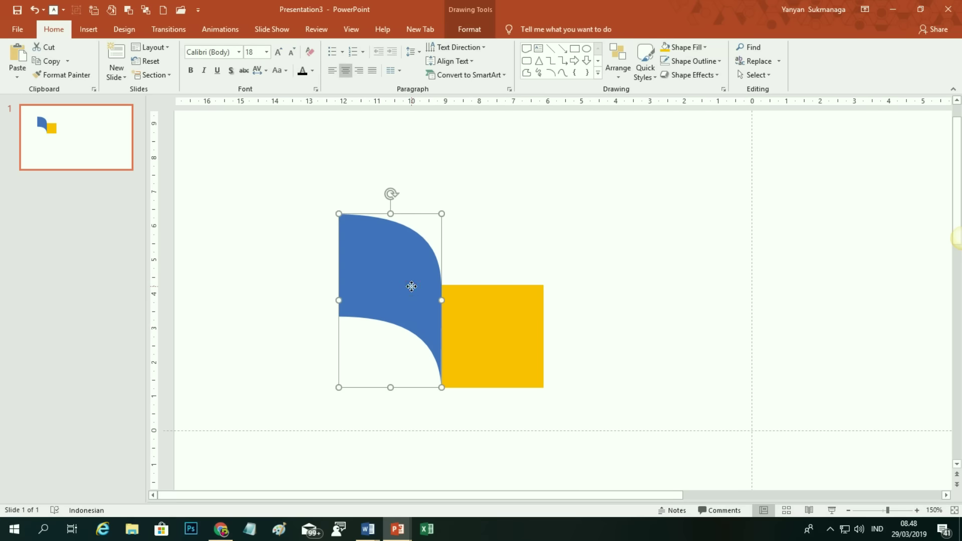
left_click_drag(412, 286, 417, 171)
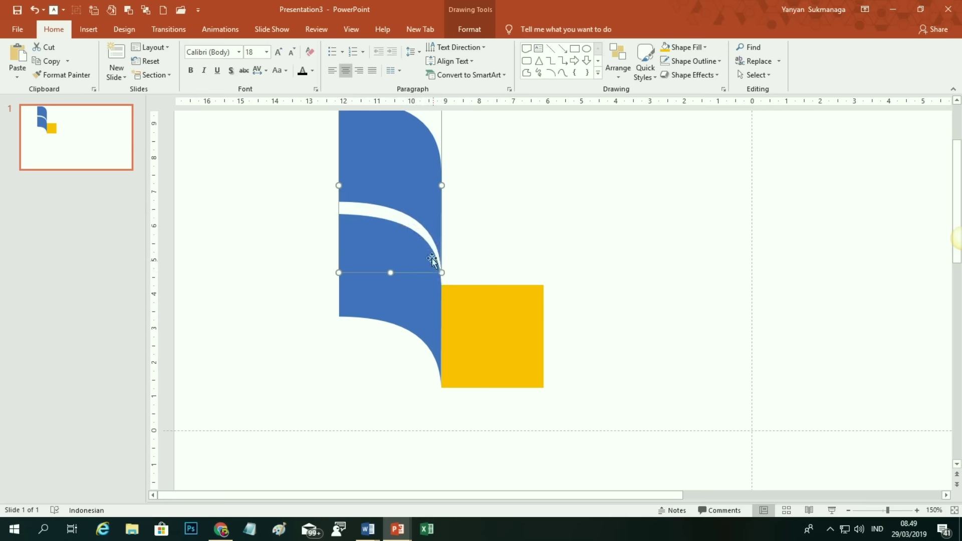
left_click_drag(404, 180, 588, 202)
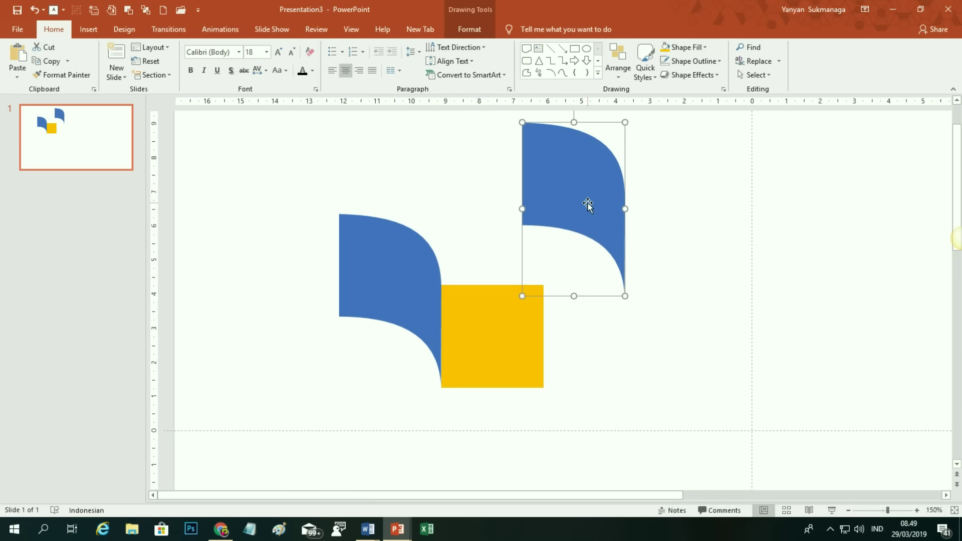
key("Delete")
left_click(510, 335)
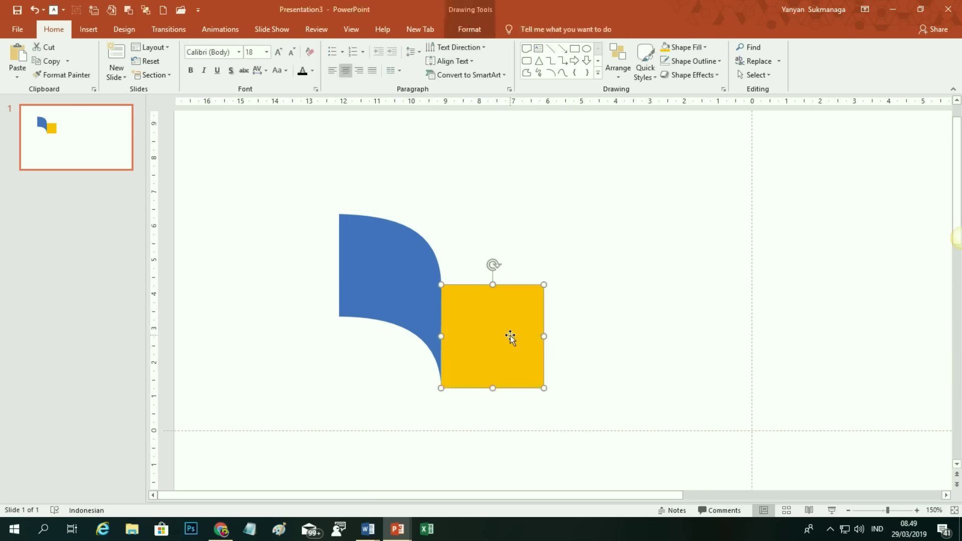
key("Delete")
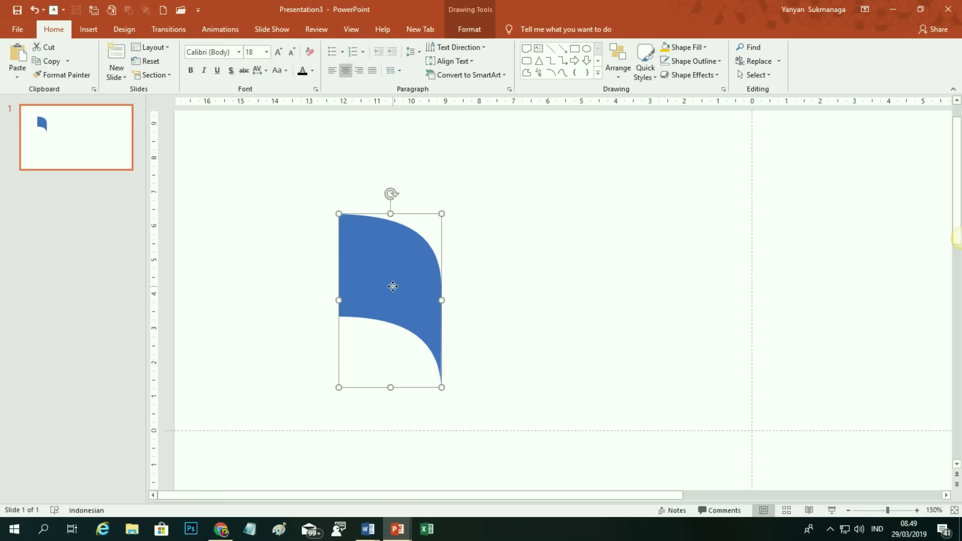
Step: Move the blue petal above centre with its right edge on the vertical guide
left_click_drag(393, 289, 714, 395)
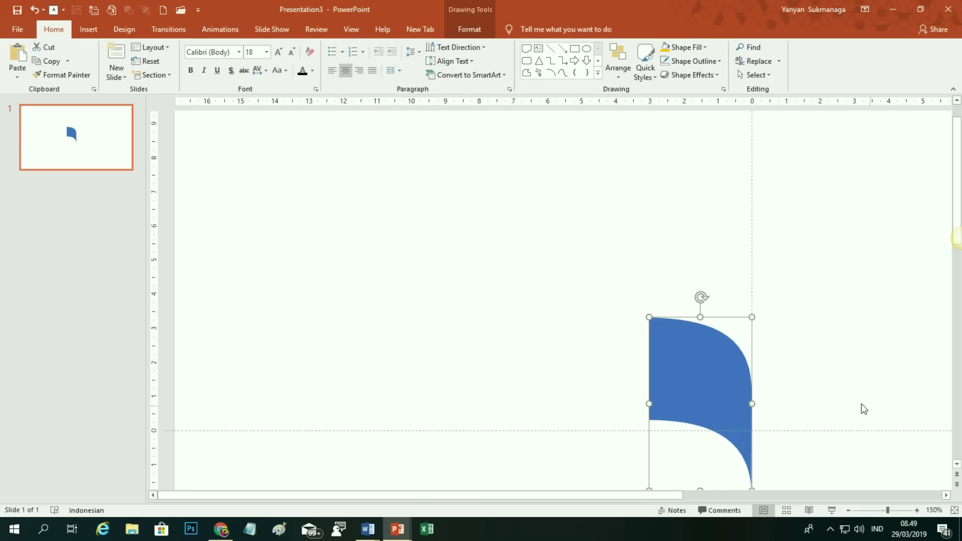
scroll(852, 381, "down", 2)
scroll(839, 384, "down", 2)
scroll(838, 382, "down", 2)
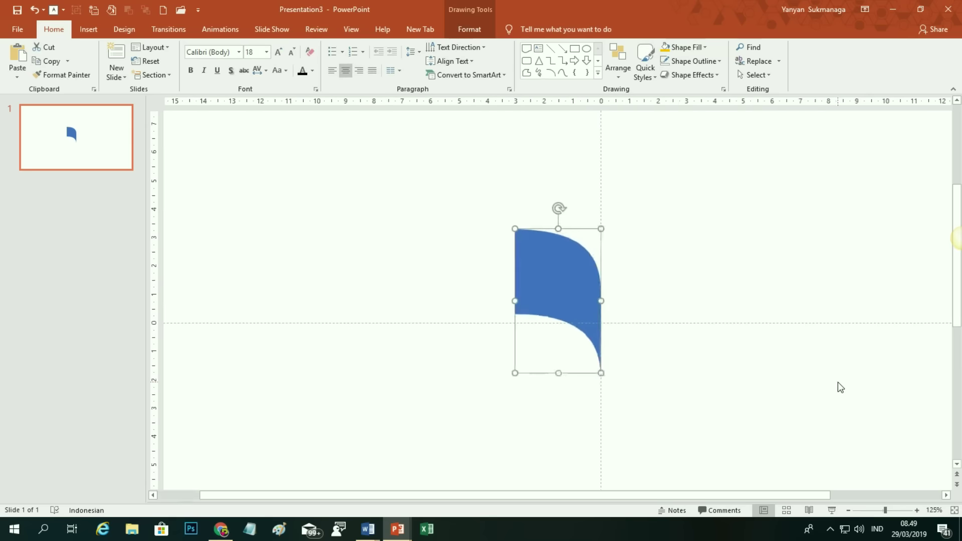
scroll(838, 382, "down", 2)
scroll(837, 383, "down", 2)
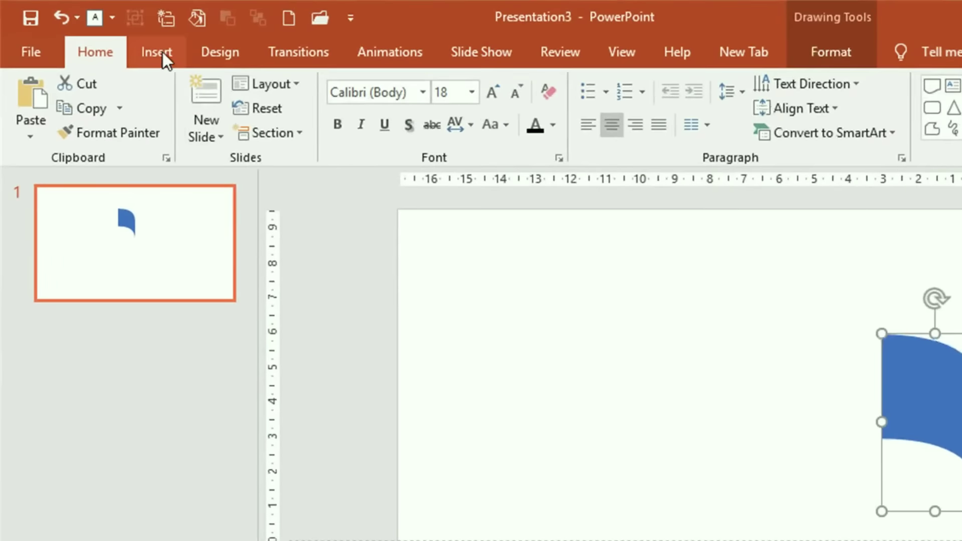
Step: Draw a Pentagon block arrow to the right of the curved piece
left_click(162, 54)
left_click(397, 125)
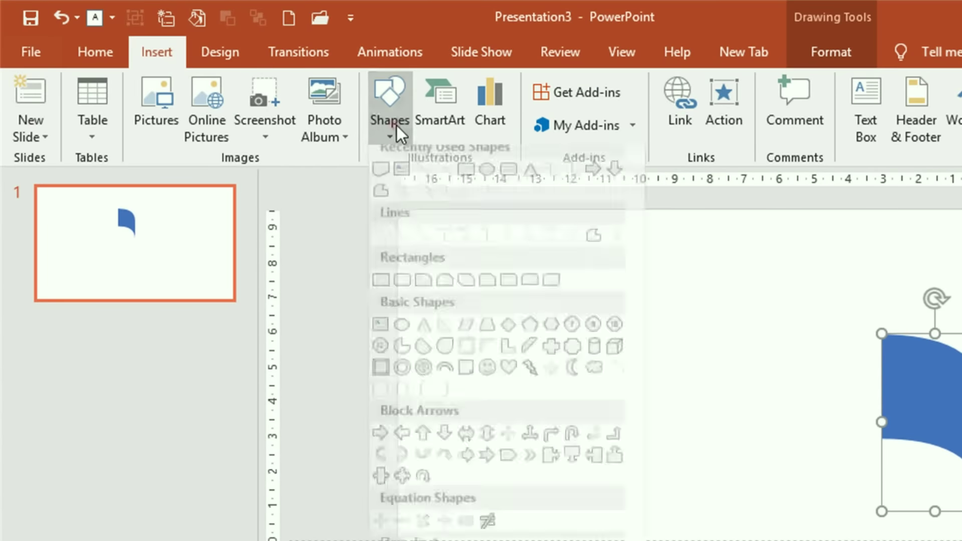
left_click(506, 467)
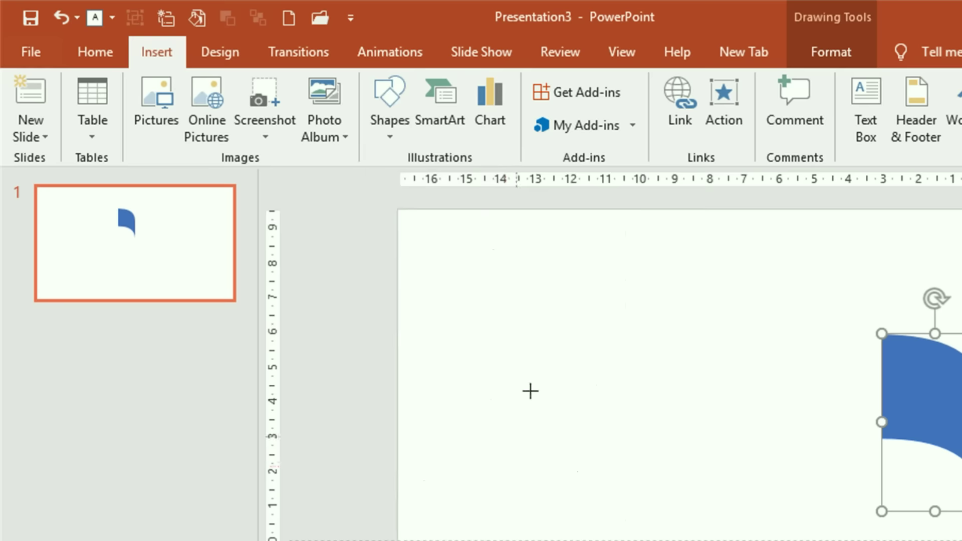
mouse_move(554, 322)
left_mouse_down()
mouse_move(787, 433)
mouse_move(905, 441)
left_mouse_up()
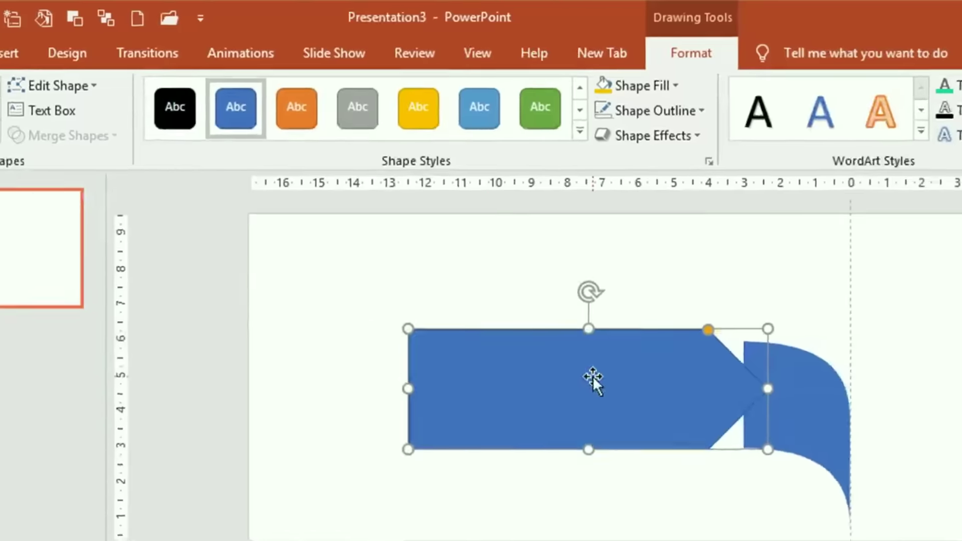
left_click_drag(593, 377, 498, 422)
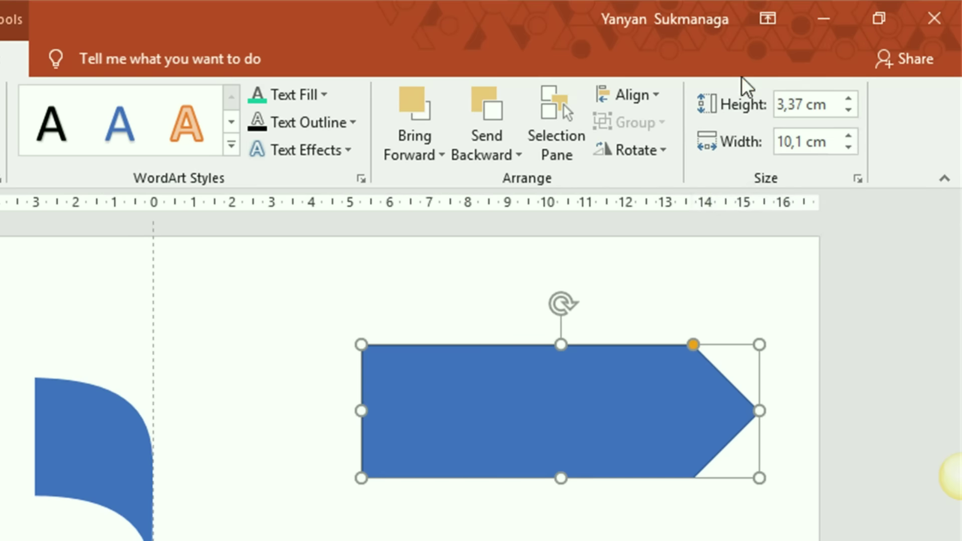
Step: Lower the arrow's height to 3 cm, keeping its 10,1 cm width
left_click(852, 110)
left_click(852, 109)
left_click(852, 109)
left_click(851, 109)
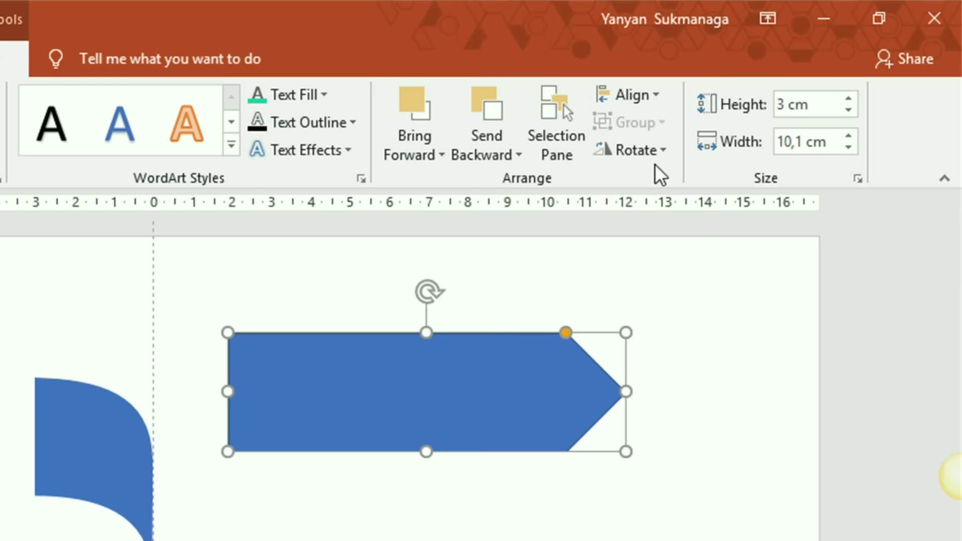
Step: Flip the arrow horizontally, give it No Outline, and butt it against the petal
left_click(661, 151)
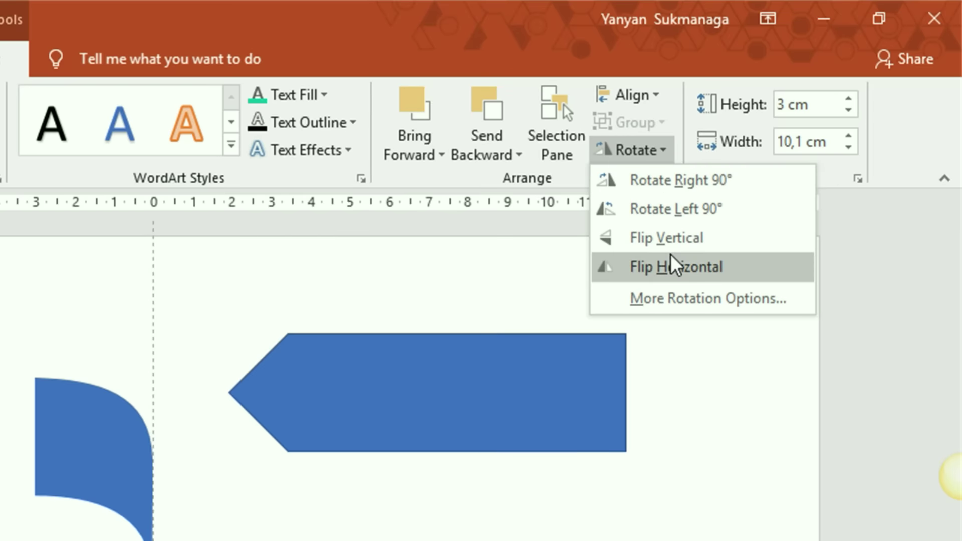
left_click(670, 255)
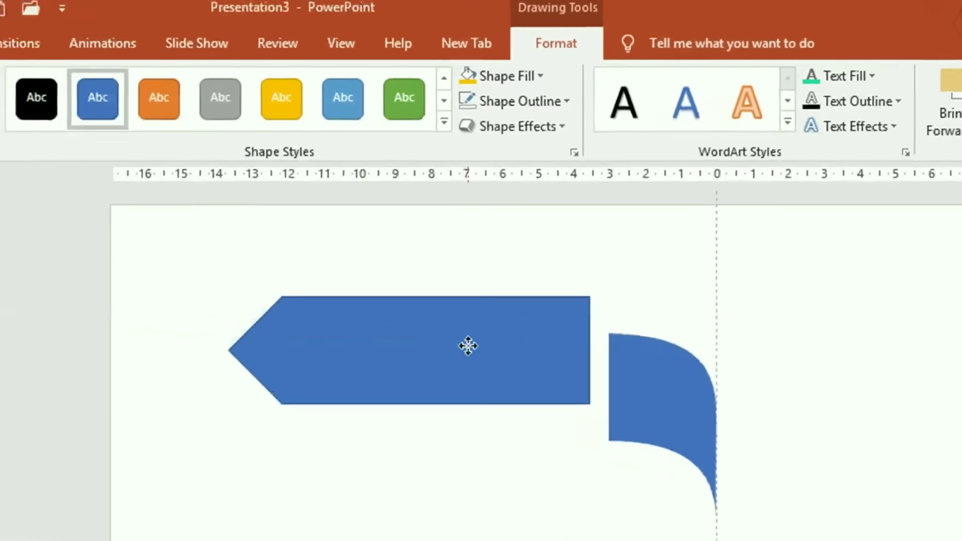
left_click(362, 341)
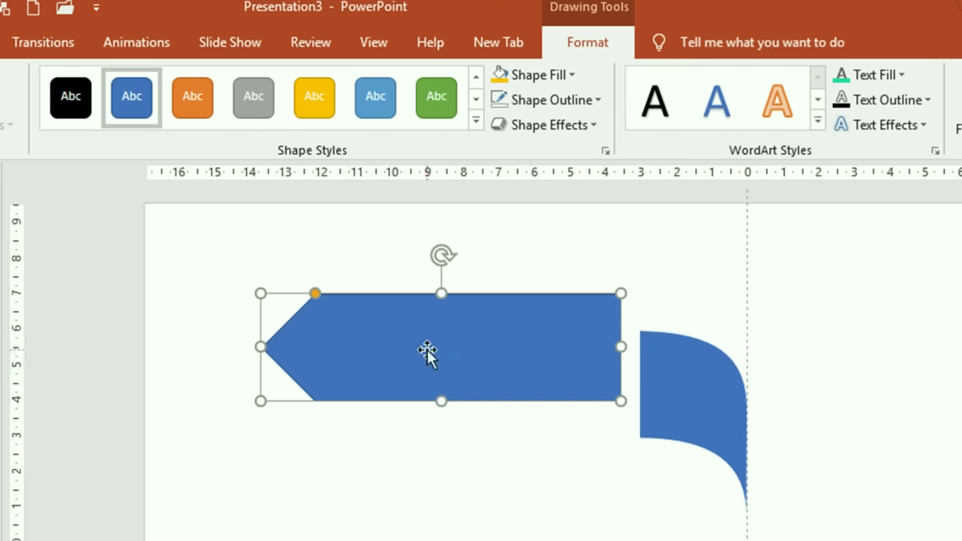
left_click(543, 104)
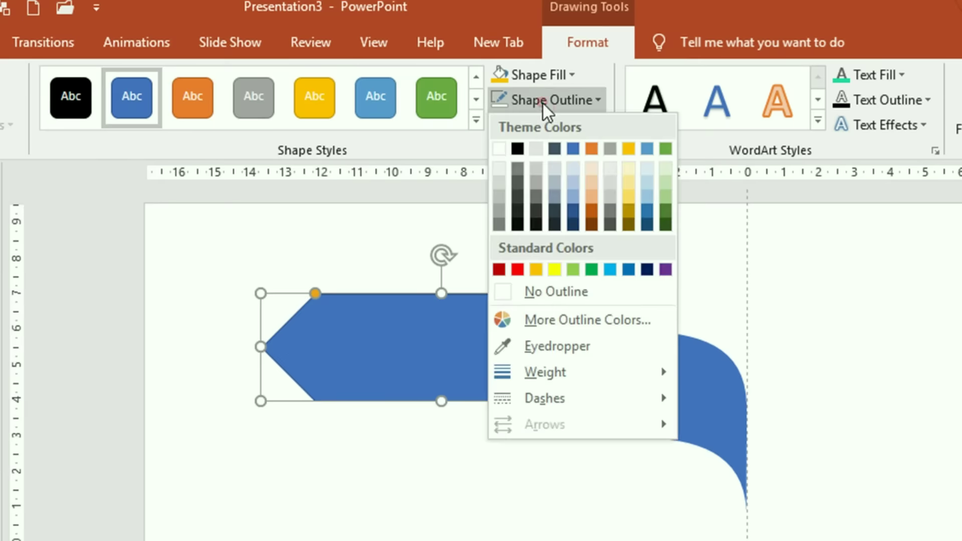
left_click(576, 294)
left_click(576, 291)
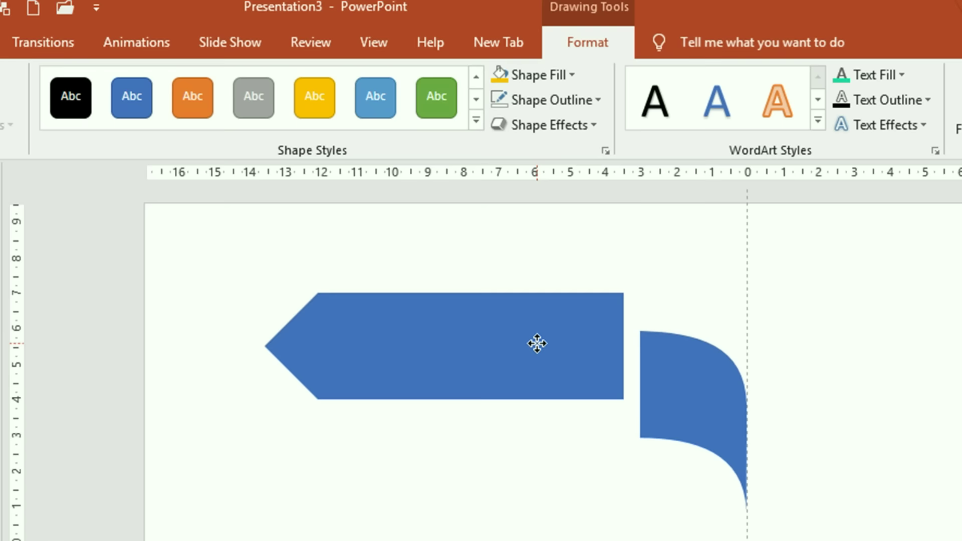
left_click_drag(538, 344, 638, 379)
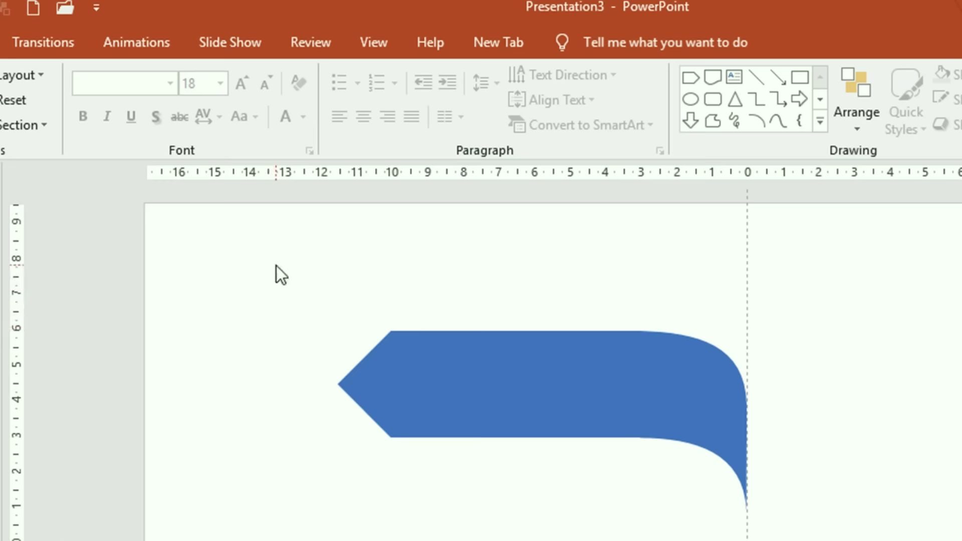
Step: Group the arrow and curved petal into one banner and give it a gold fill
mouse_move(282, 268)
left_mouse_down()
mouse_move(395, 521)
mouse_move(791, 539)
left_mouse_up()
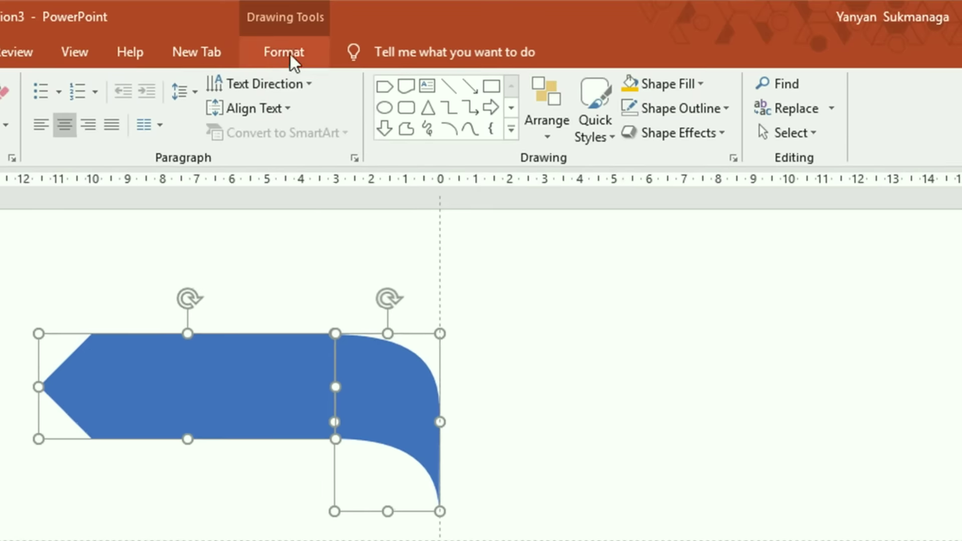
left_click(290, 52)
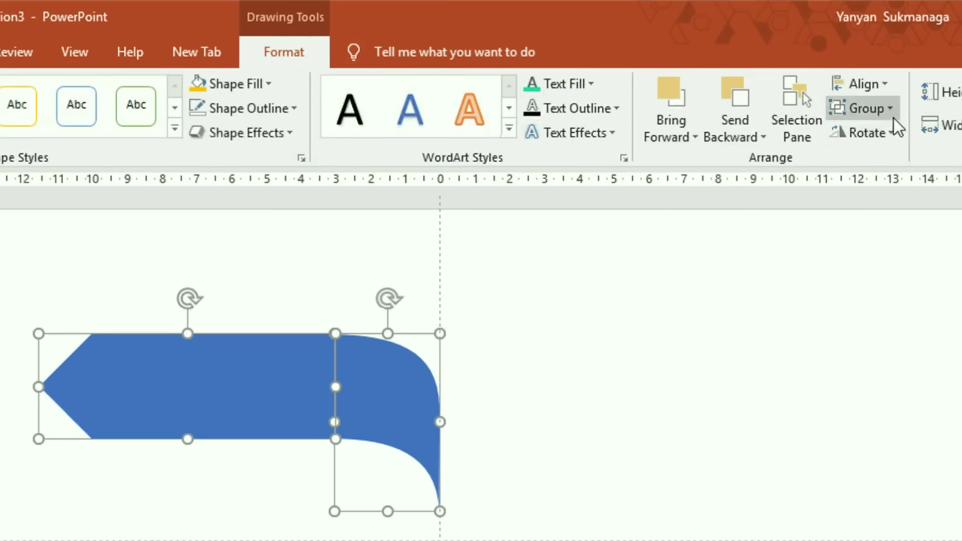
left_click(880, 109)
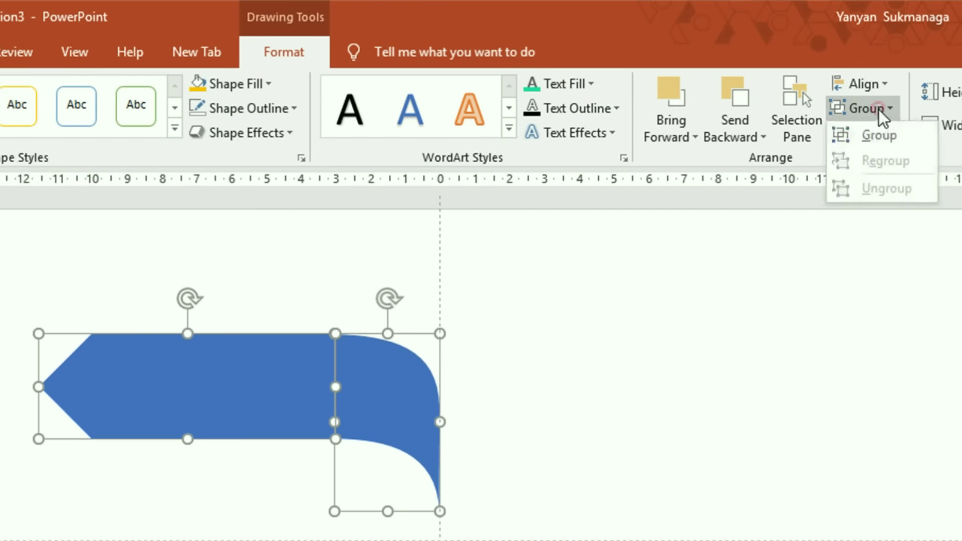
left_click(870, 138)
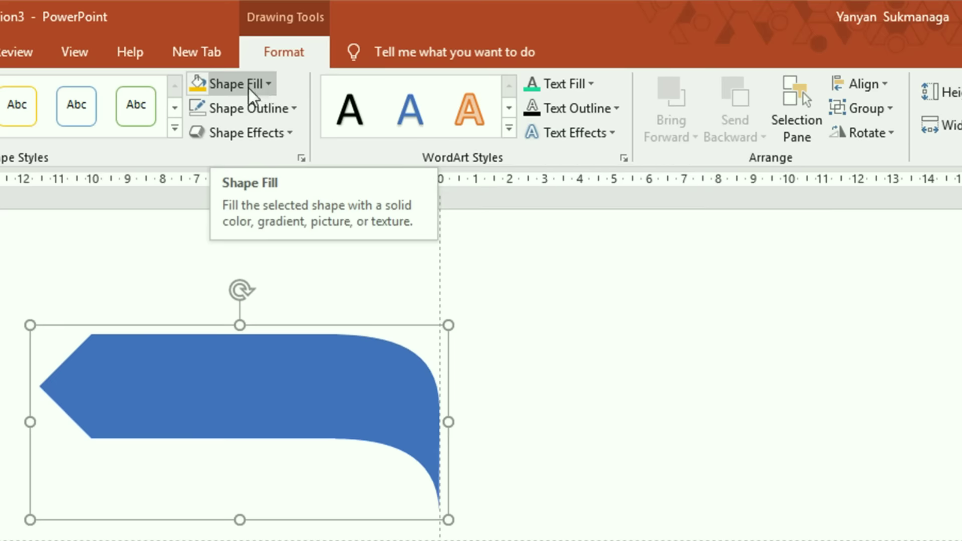
left_click(249, 91)
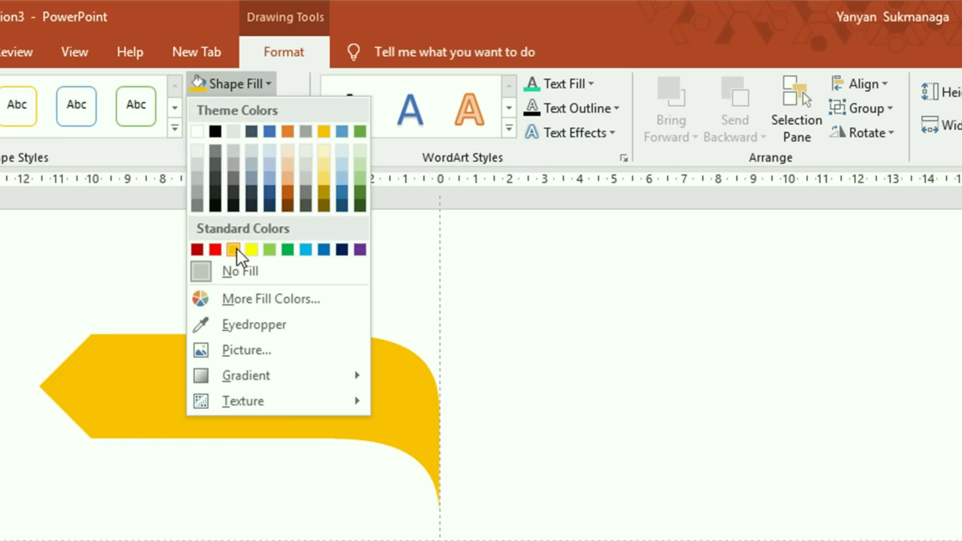
left_click(235, 249)
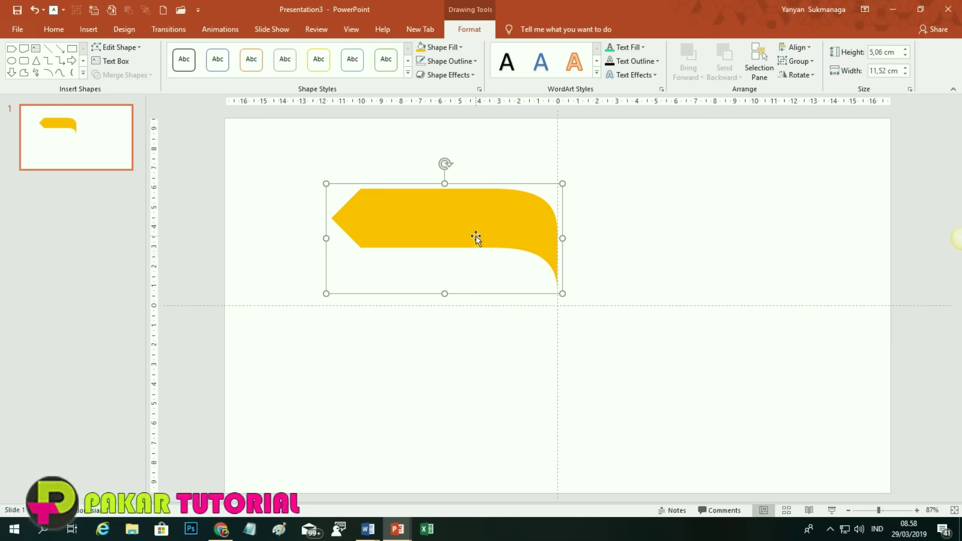
Step: Duplicate the gold banner into a stack of three and copy the trio to the right
left_click_drag(476, 238, 480, 377)
left_click(337, 166)
mouse_move(303, 164)
left_mouse_down()
mouse_move(612, 294)
mouse_move(627, 465)
left_mouse_up()
left_click_drag(519, 375, 754, 382, "ctrl")
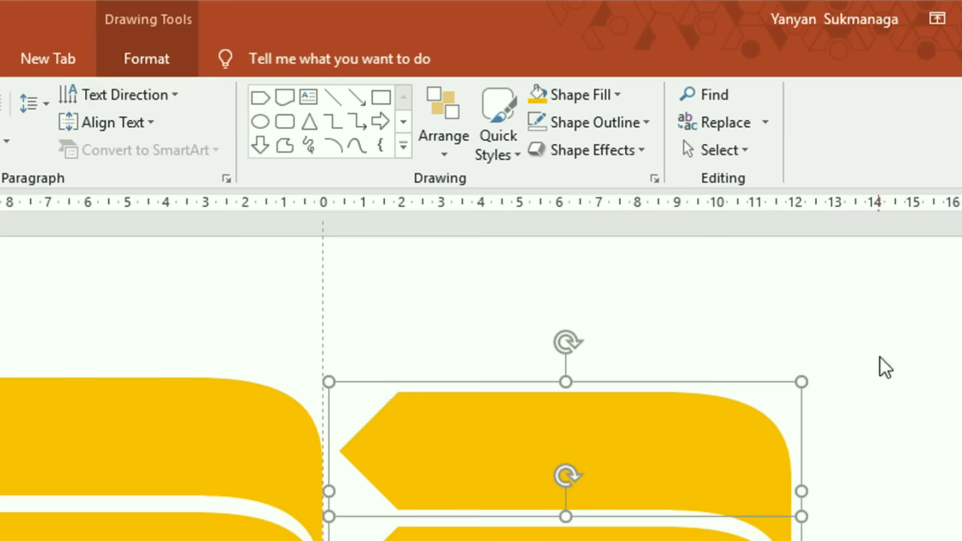
Step: Flip the right-hand trio horizontally and nudge it slightly lower against the left set
left_click(160, 56)
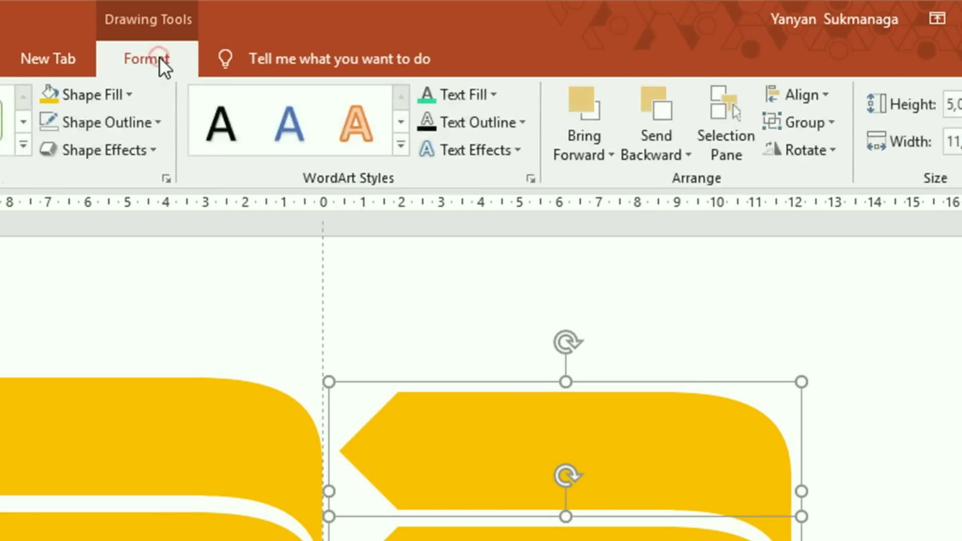
left_click(833, 151)
left_click(841, 266)
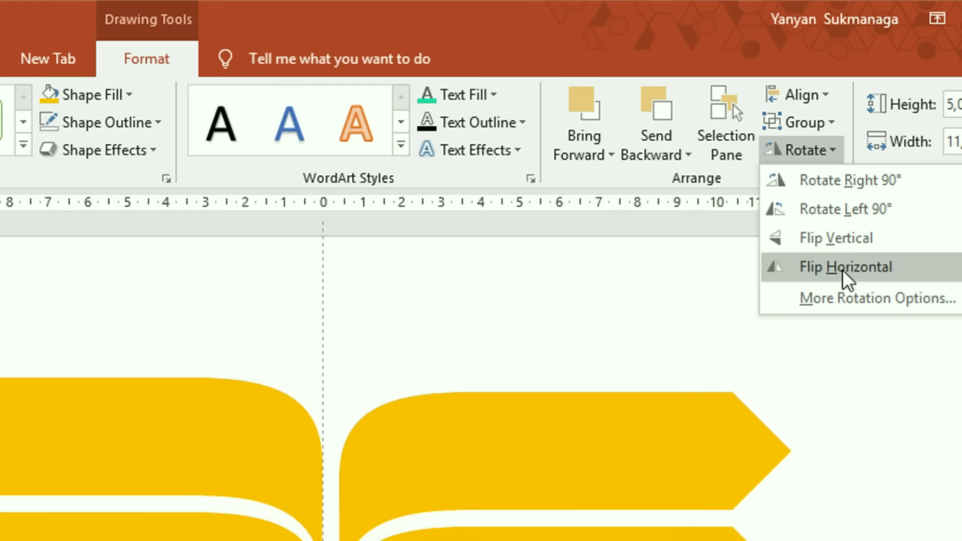
left_click(842, 268)
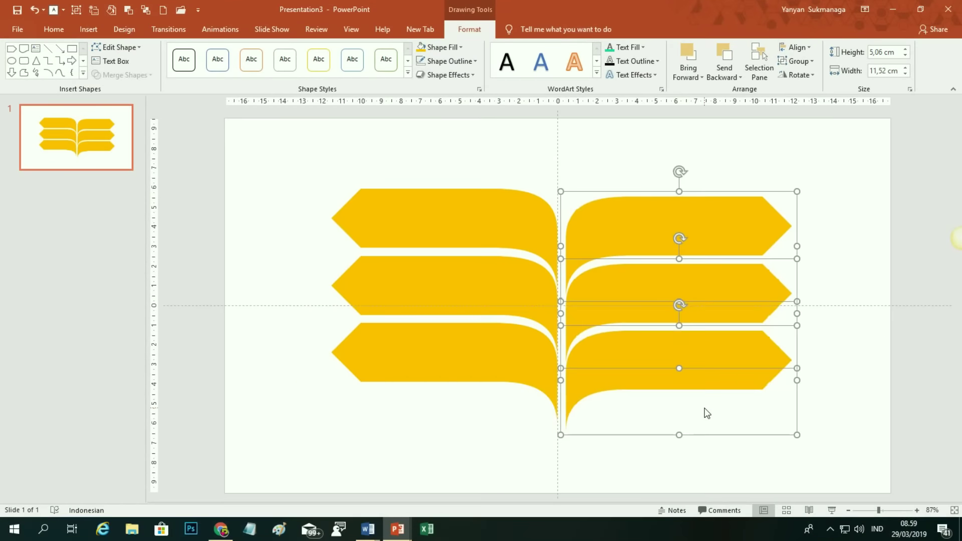
key("Down")
key("Down")
key("Down")
key("Left")
key("Left")
key("Left")
key("Left")
key("Left")
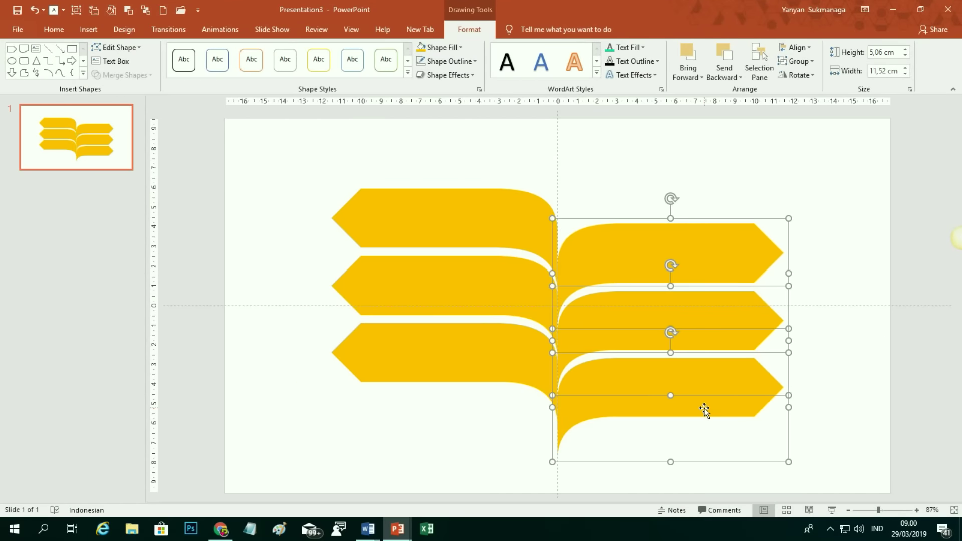
key("Up")
key("Escape")
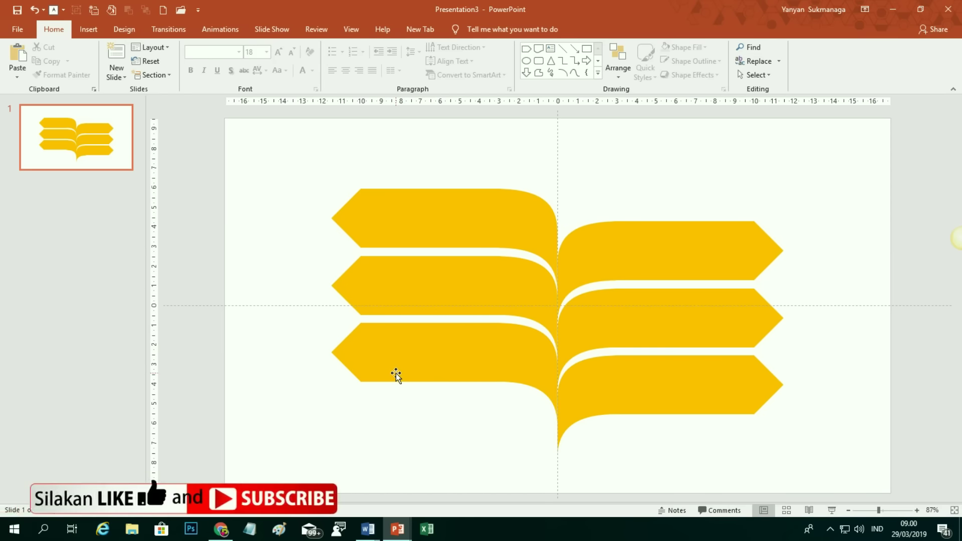
Step: Fill the middle left banner orange using More Fill Colors
left_click(435, 283)
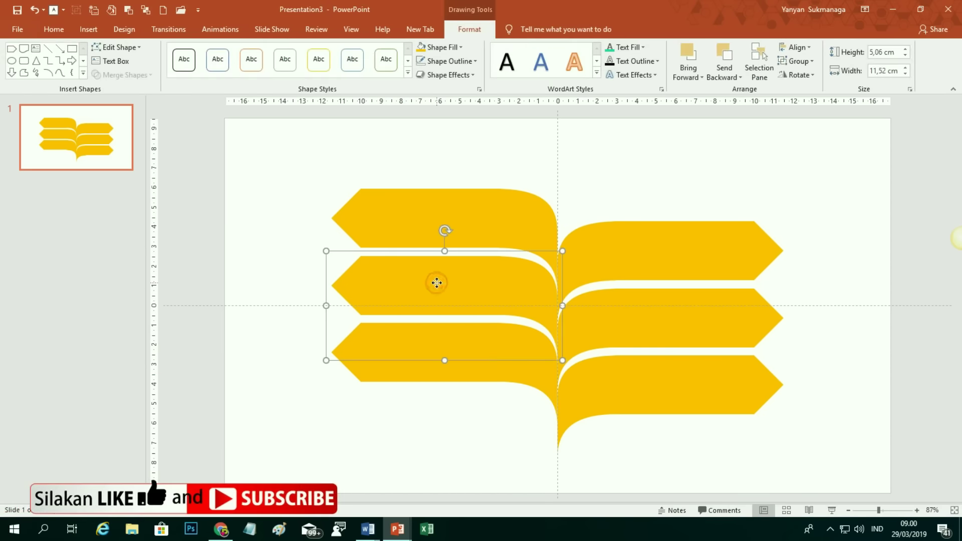
left_click(462, 49)
left_click(461, 169)
left_click(404, 156)
left_click(458, 260)
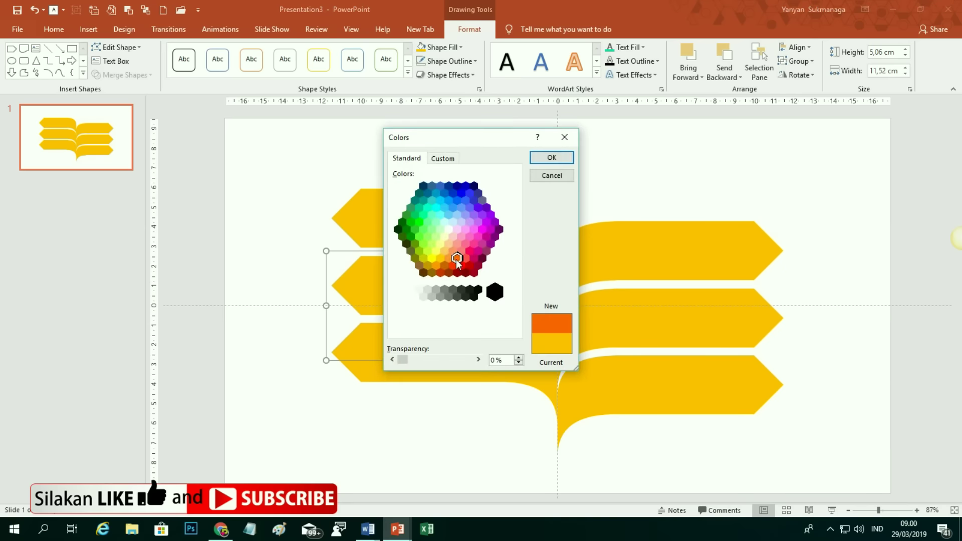
left_click(550, 156)
Step: Fill the top left banner red and the top right banner dark red
left_click(492, 215)
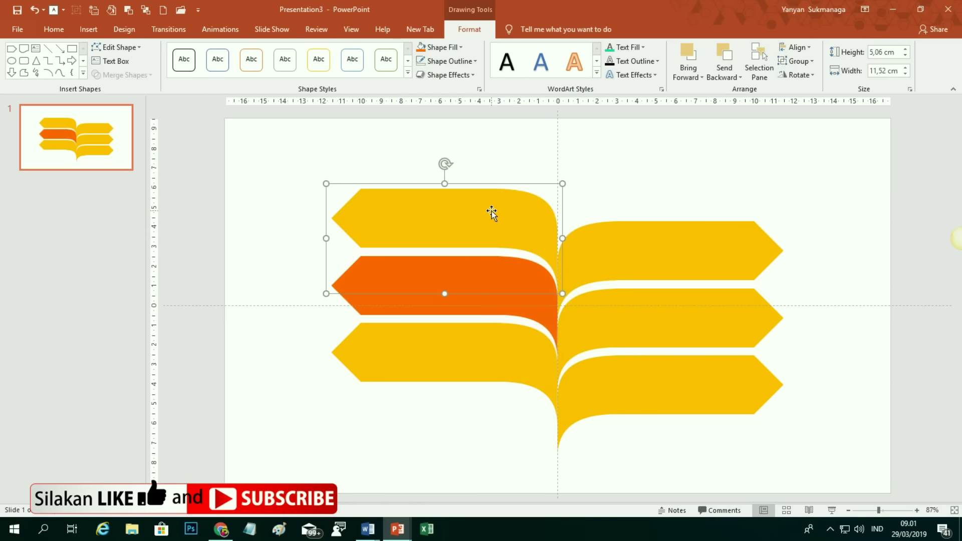
left_click(461, 47)
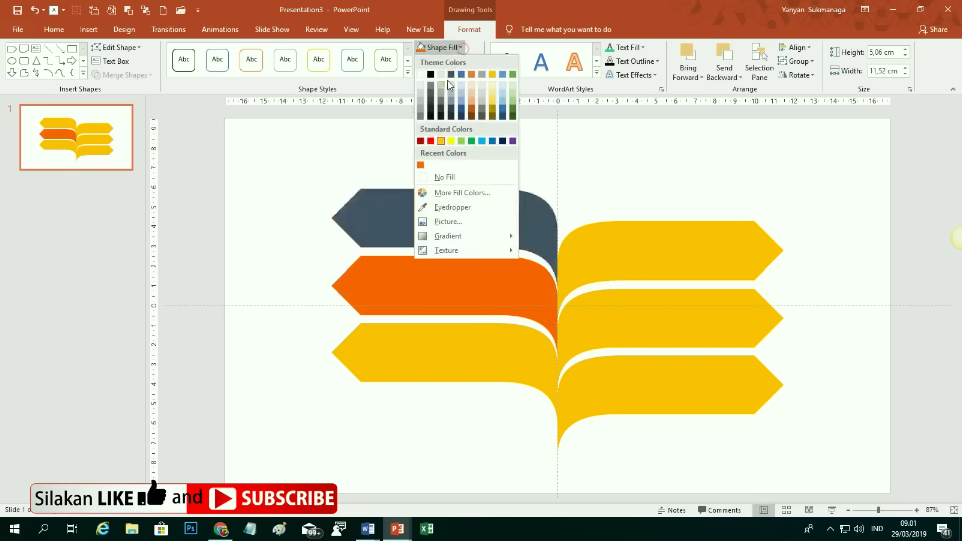
left_click(431, 141)
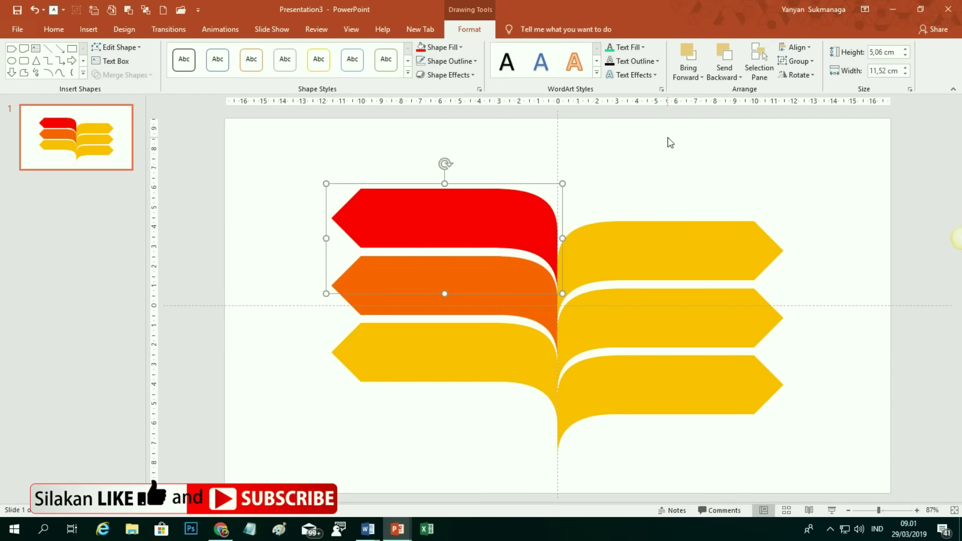
left_click(658, 254)
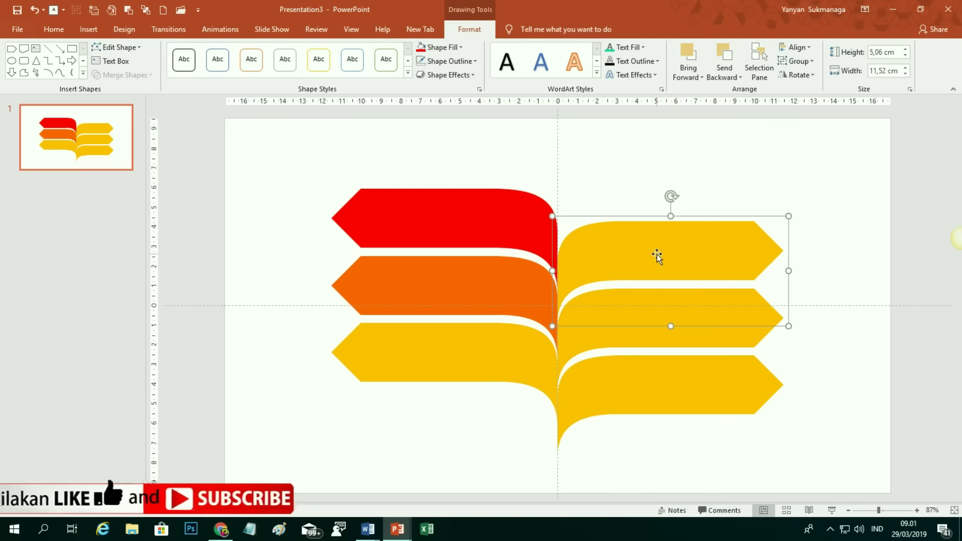
left_click(461, 47)
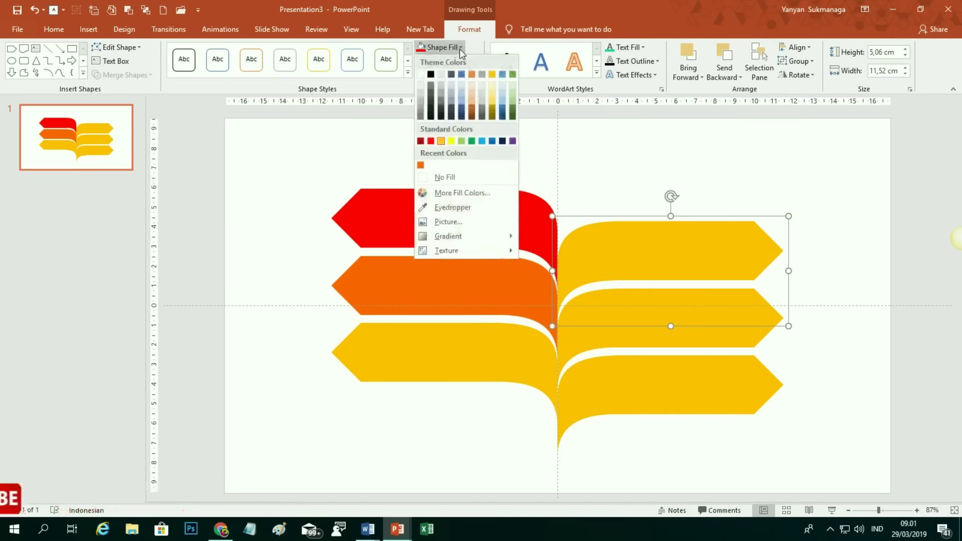
left_click(420, 140)
left_click(480, 457)
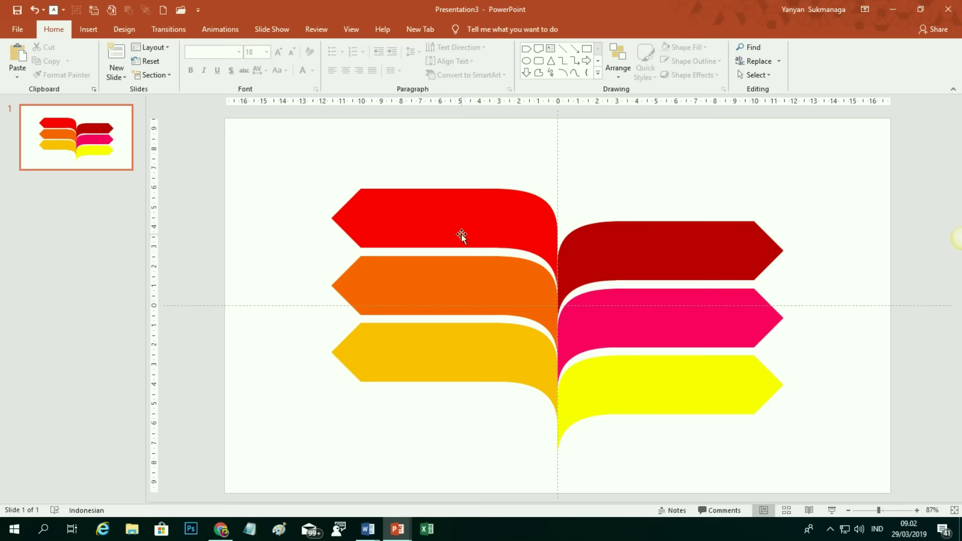
left_click(417, 359)
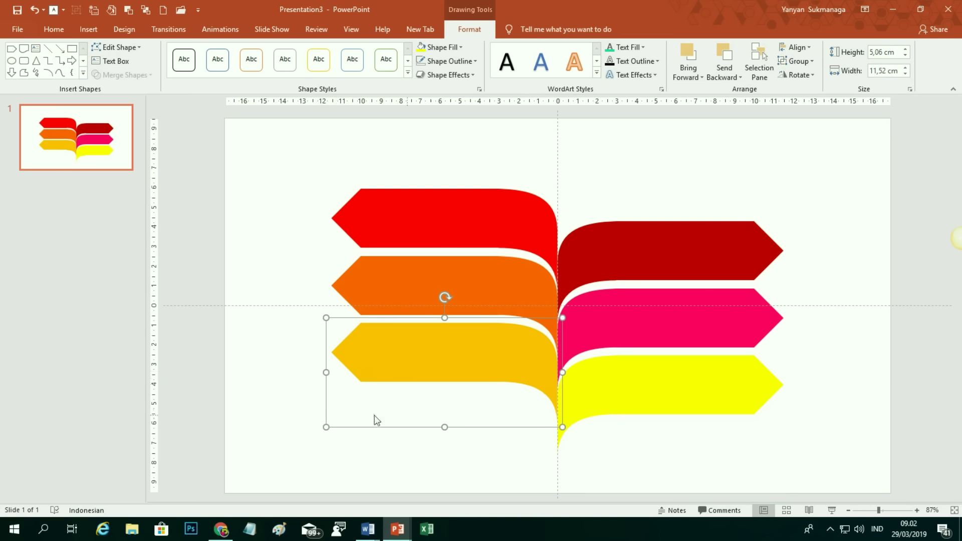
Step: Lengthen the bottom-left yellow arrow further to the left
left_click(410, 358)
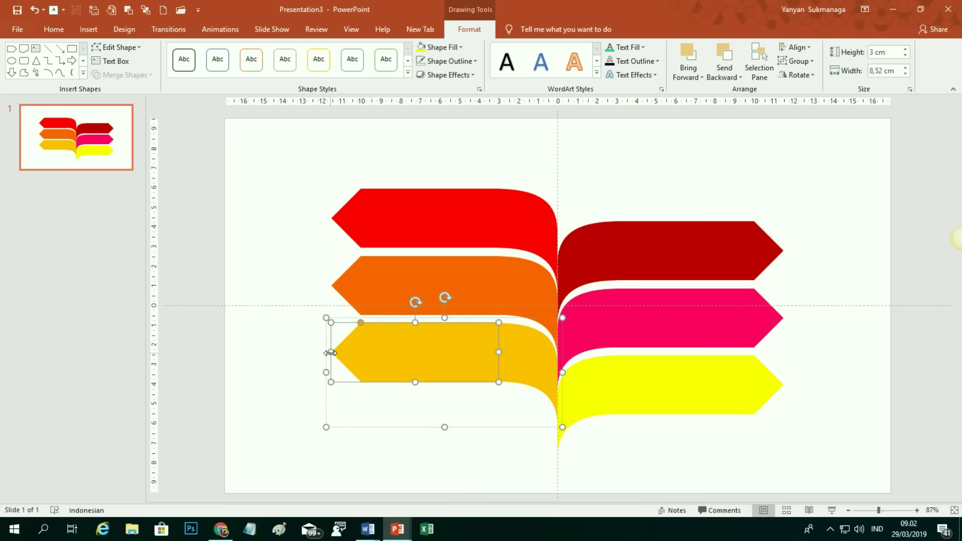
left_click_drag(330, 352, 310, 354)
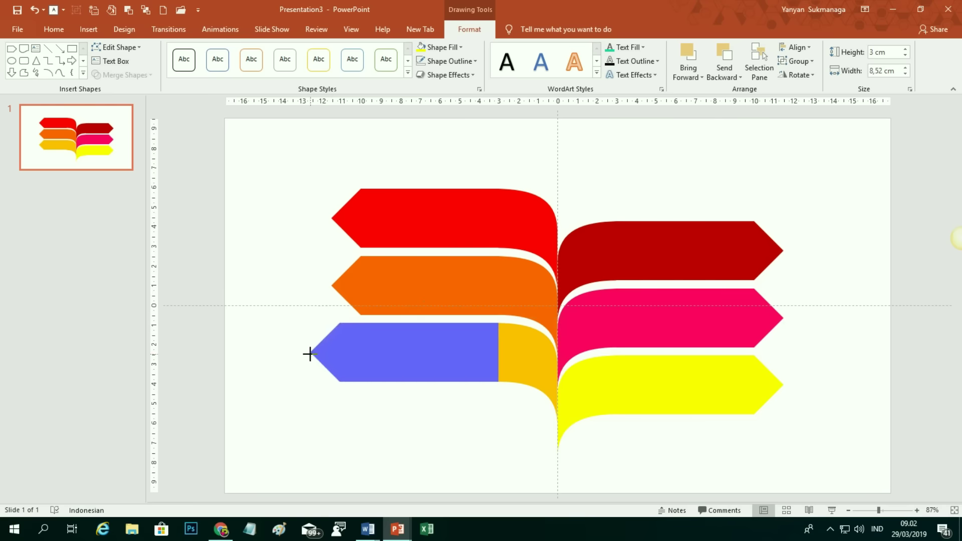
left_click_drag(310, 353, 315, 354)
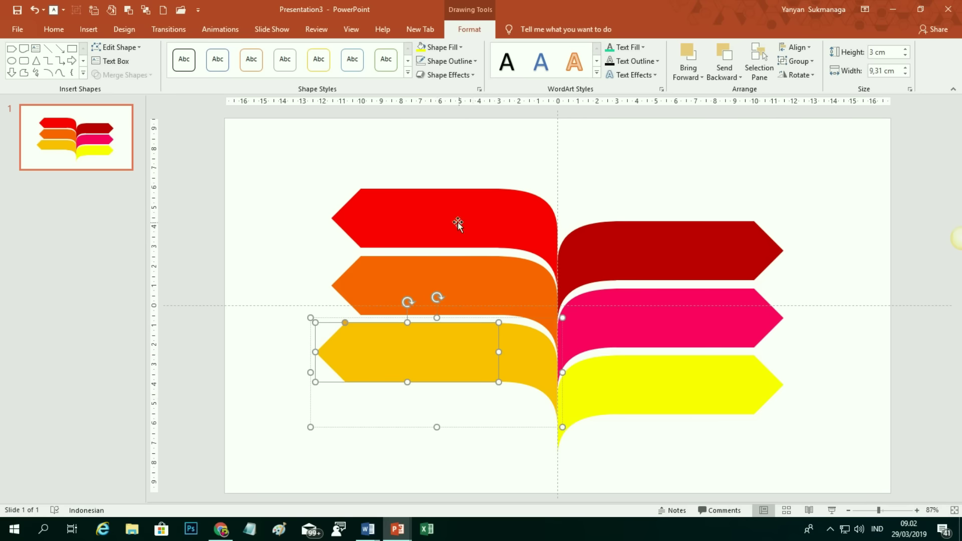
Step: Shorten the top red arrow and the top right dark-red arrow
left_click(456, 222)
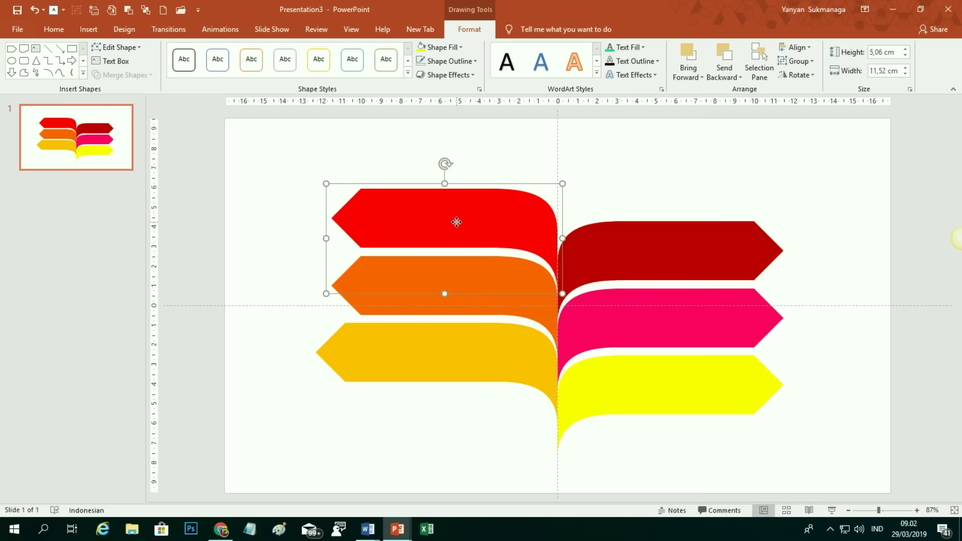
left_click(383, 222)
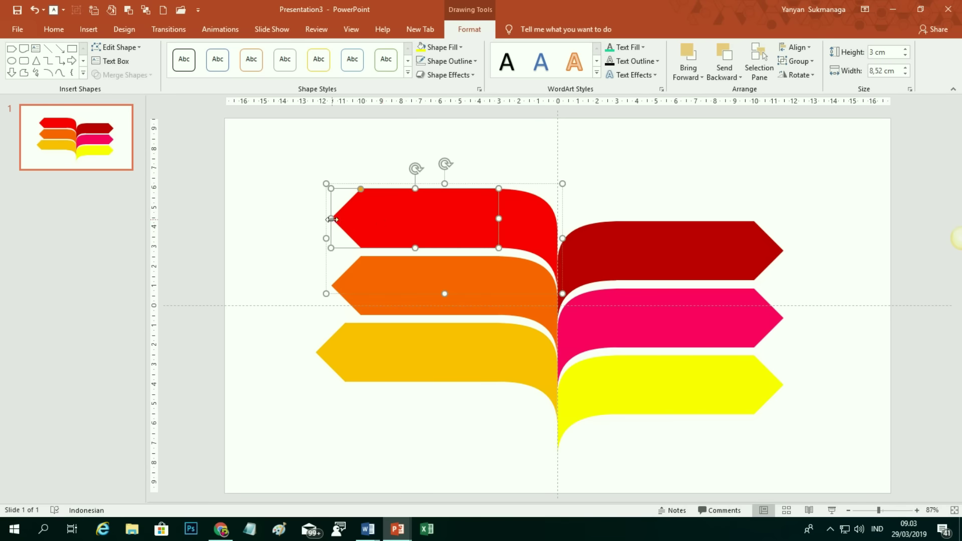
left_click_drag(332, 219, 343, 219)
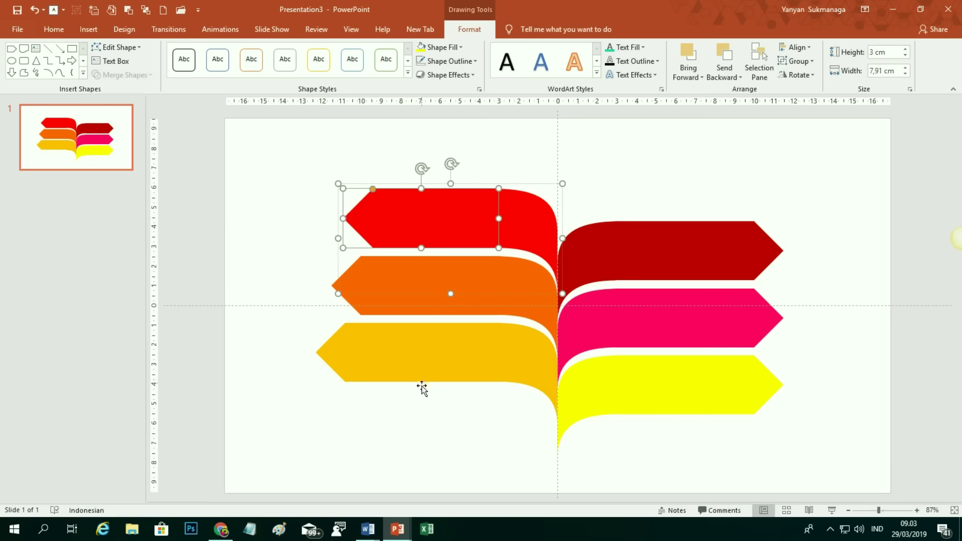
left_click(429, 409)
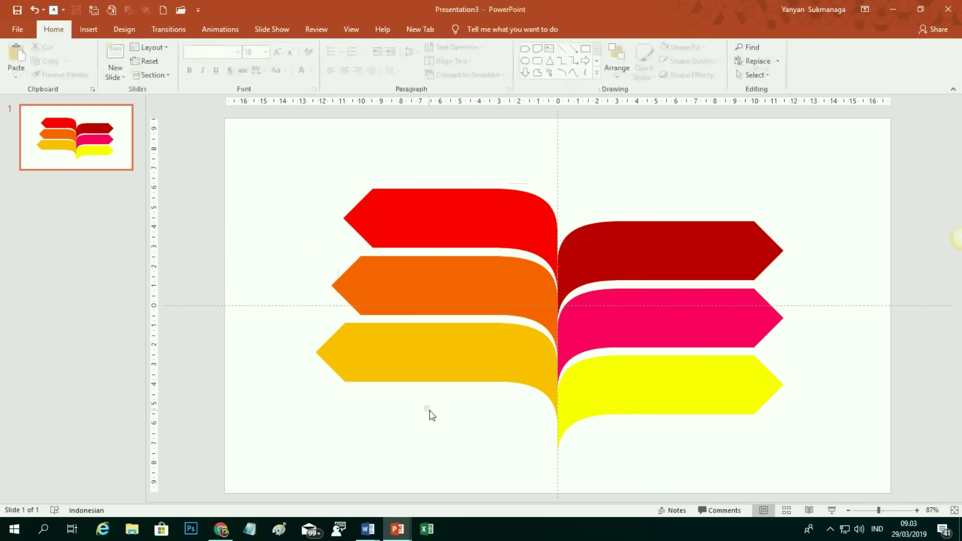
left_click(720, 244)
left_click_drag(788, 251, 776, 250)
left_click(755, 384)
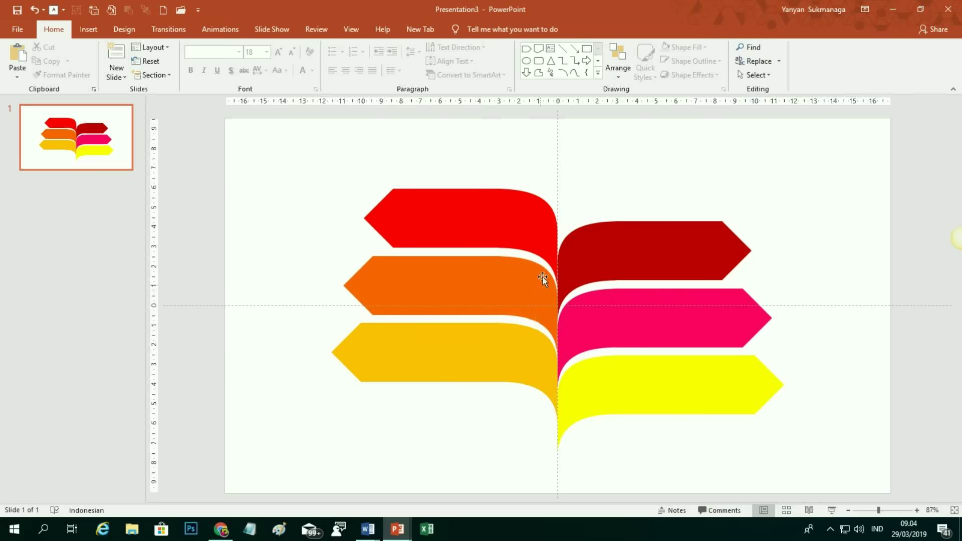
Step: Select the red banner with its curved piece, then open Format Background
left_click(511, 227)
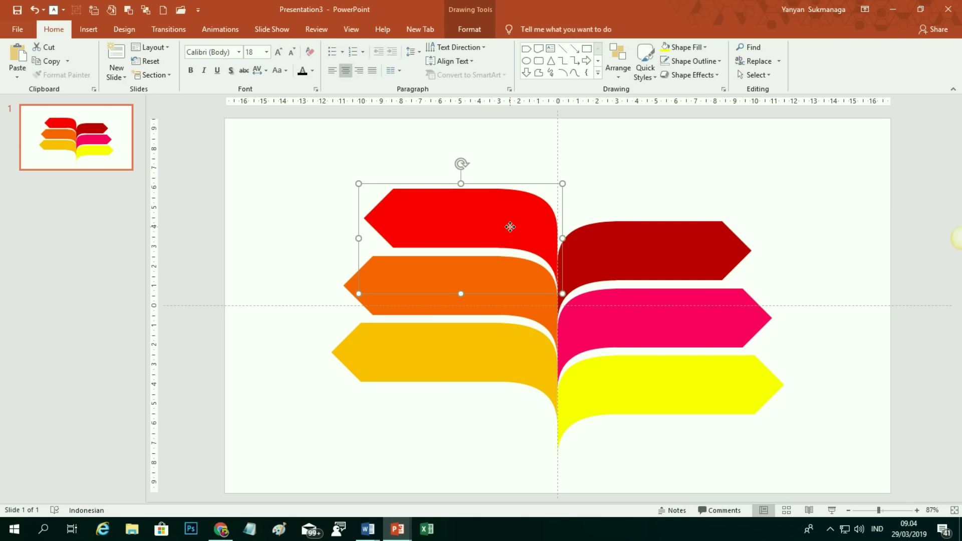
left_click(542, 230, "shift")
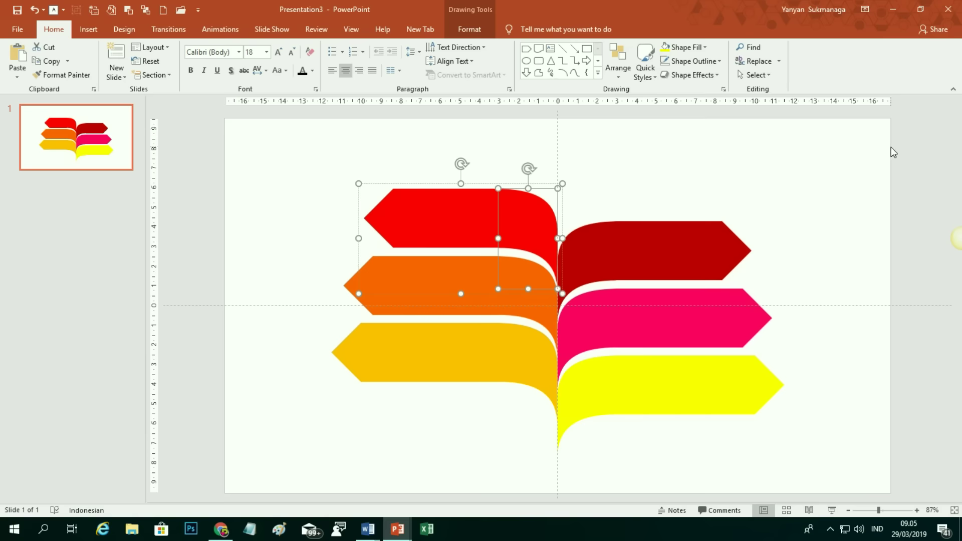
right_click(796, 163)
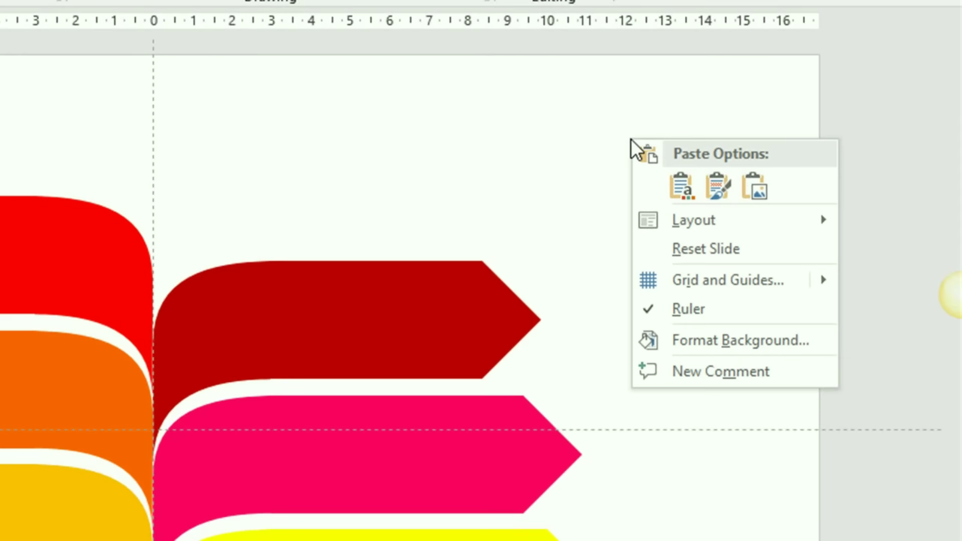
left_click(702, 341)
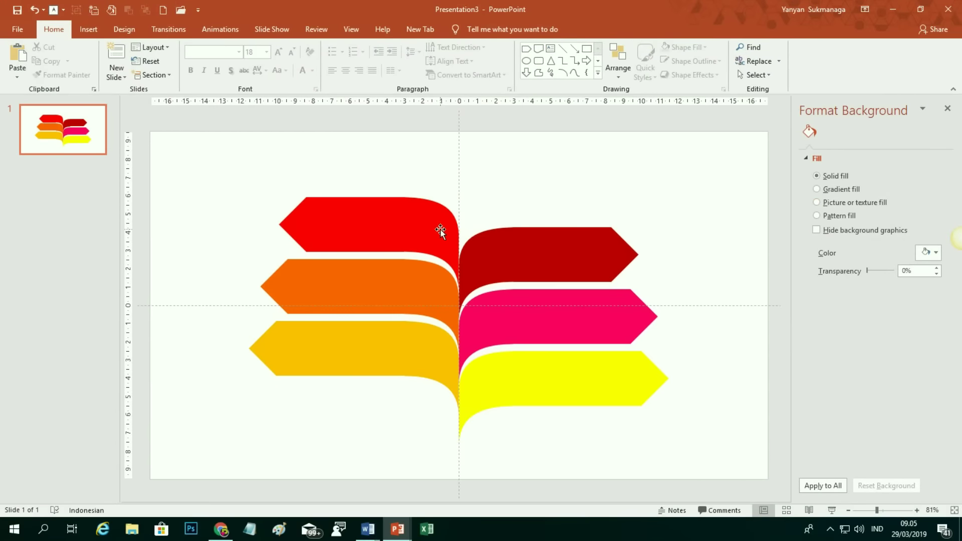
Step: Give the red curved piece a gradient, remove the 74% stop, move the first stop to 47%
left_click(440, 227)
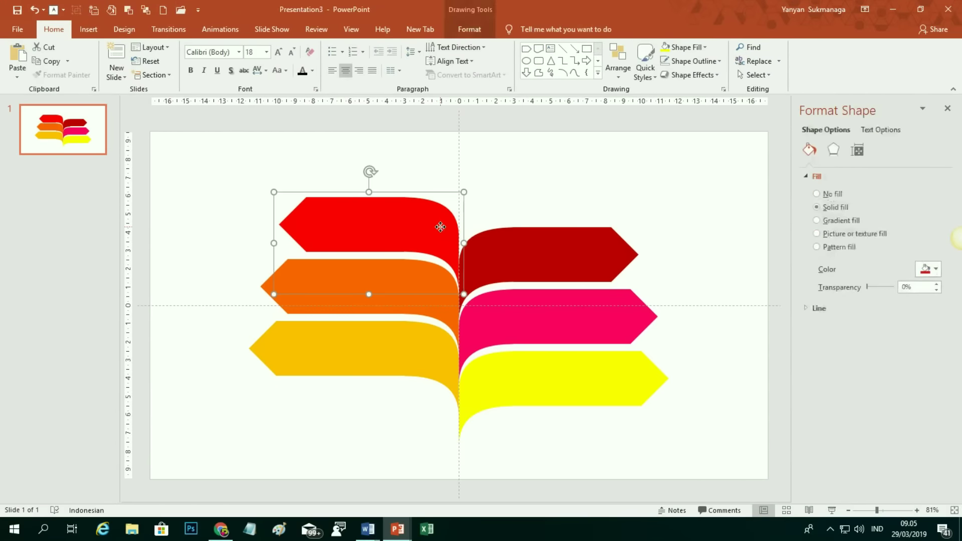
left_click(438, 237)
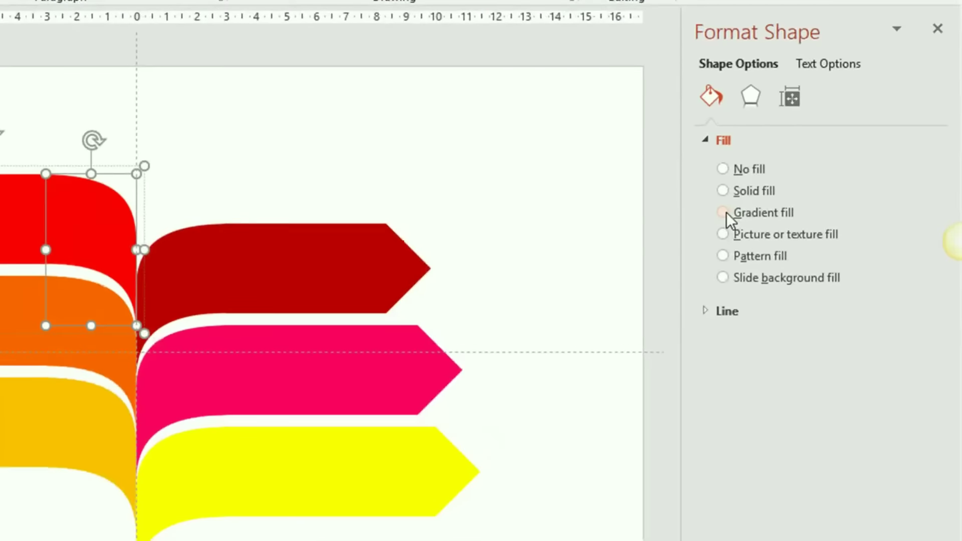
left_click(723, 212)
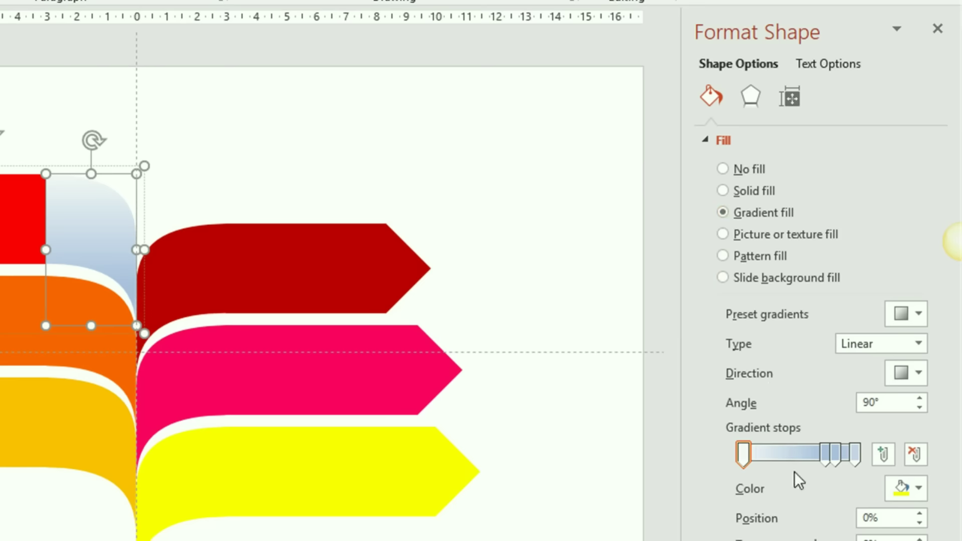
mouse_move(743, 453)
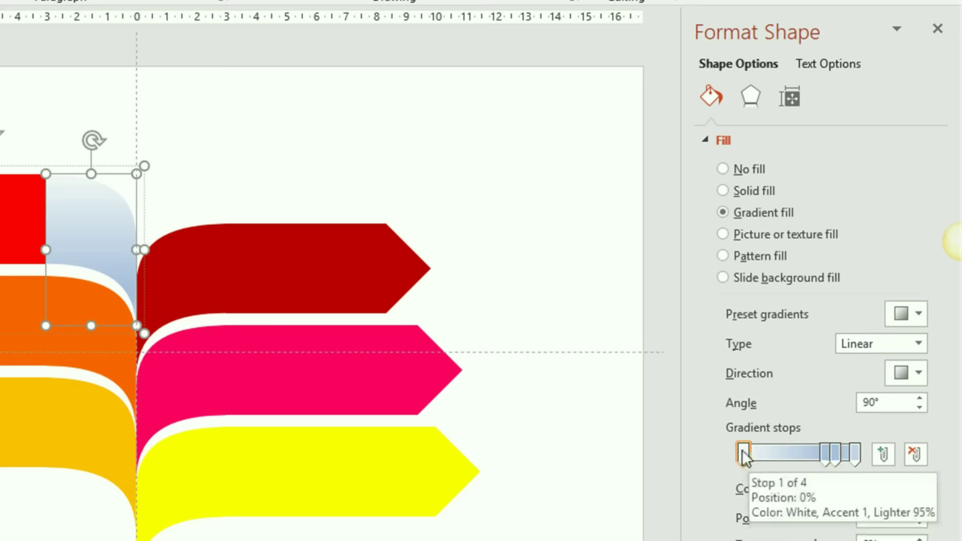
left_click(825, 459)
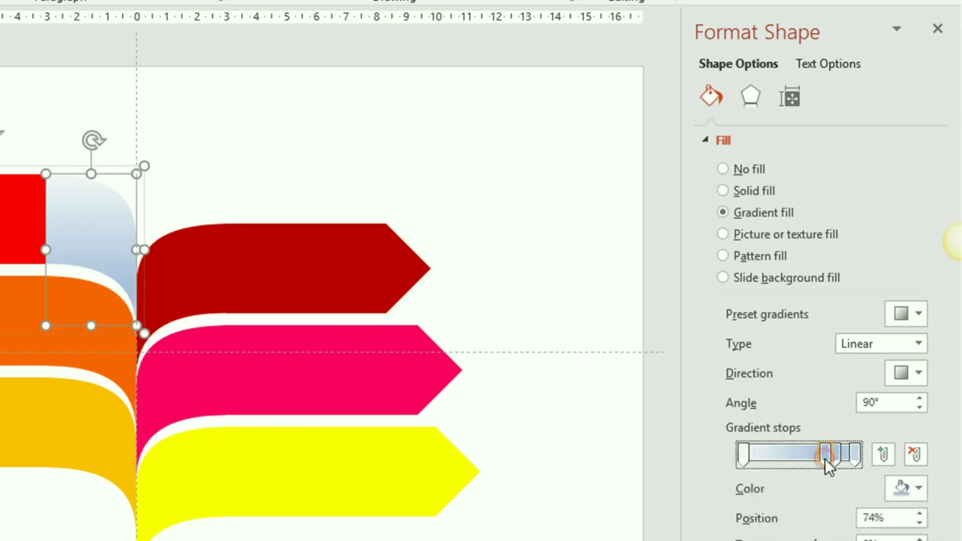
left_click(915, 455)
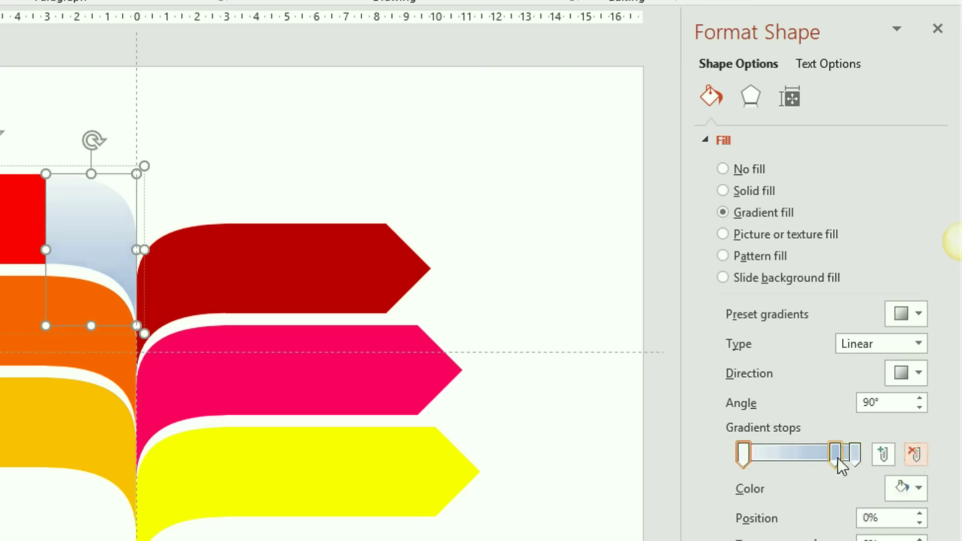
left_click(744, 457)
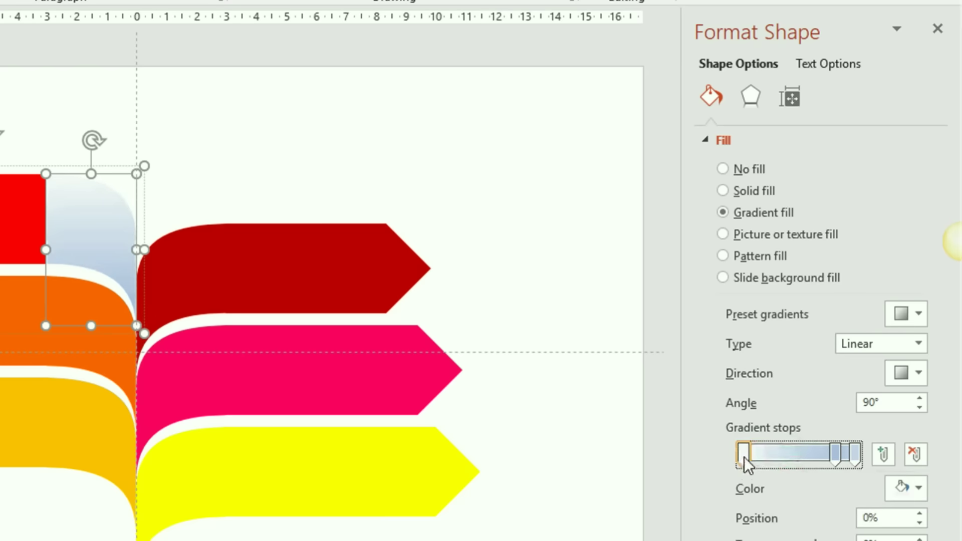
left_click_drag(744, 456, 826, 456)
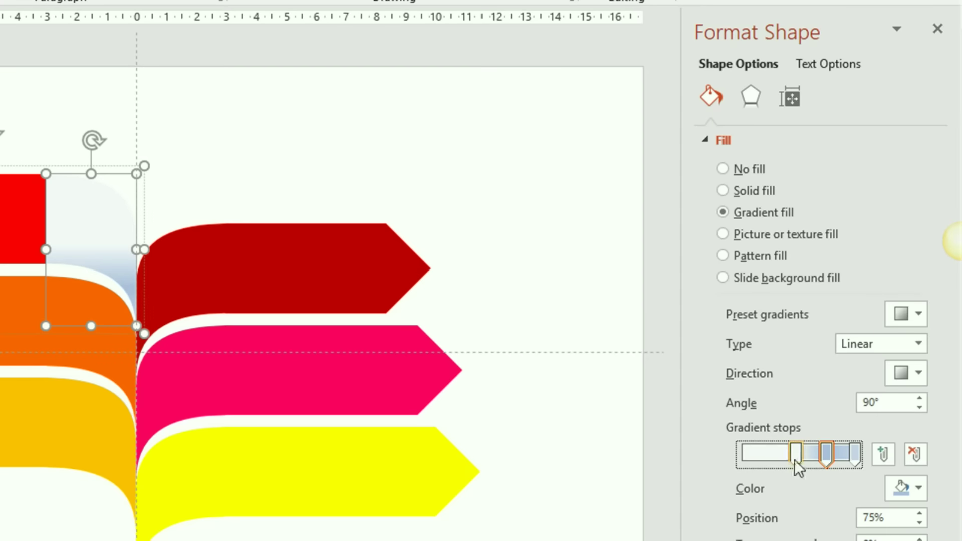
mouse_move(796, 447)
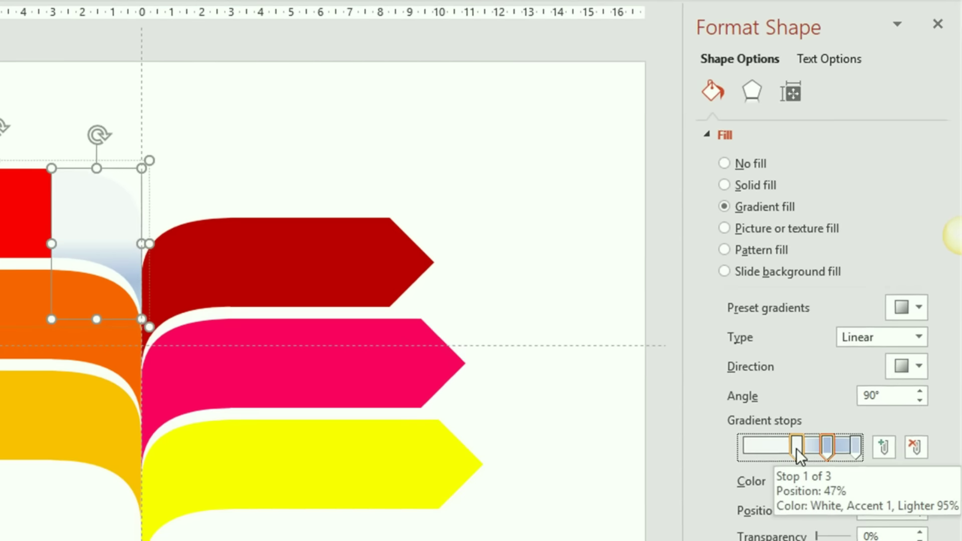
Step: Set all three gradient stops to Standard Red and the gradient angle to 0°
left_click(797, 448)
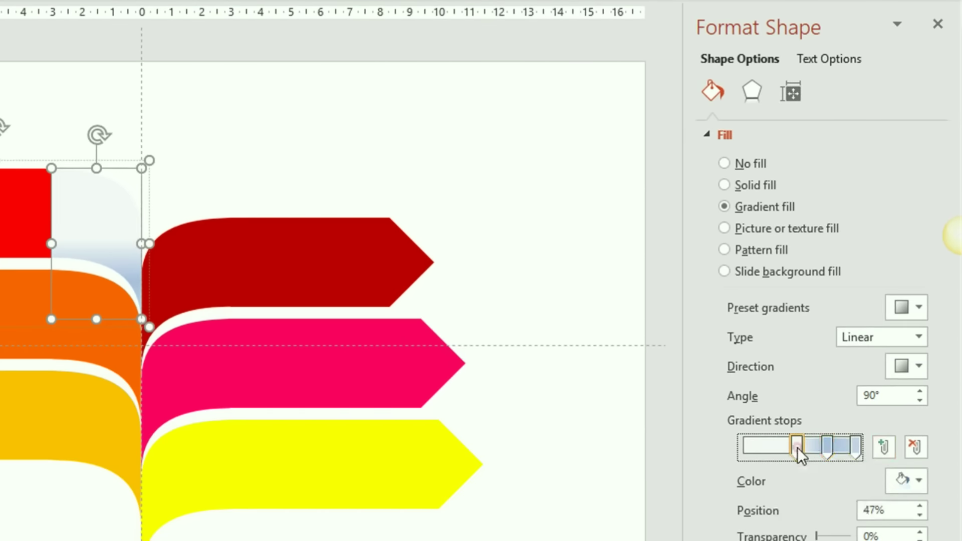
left_click(919, 484)
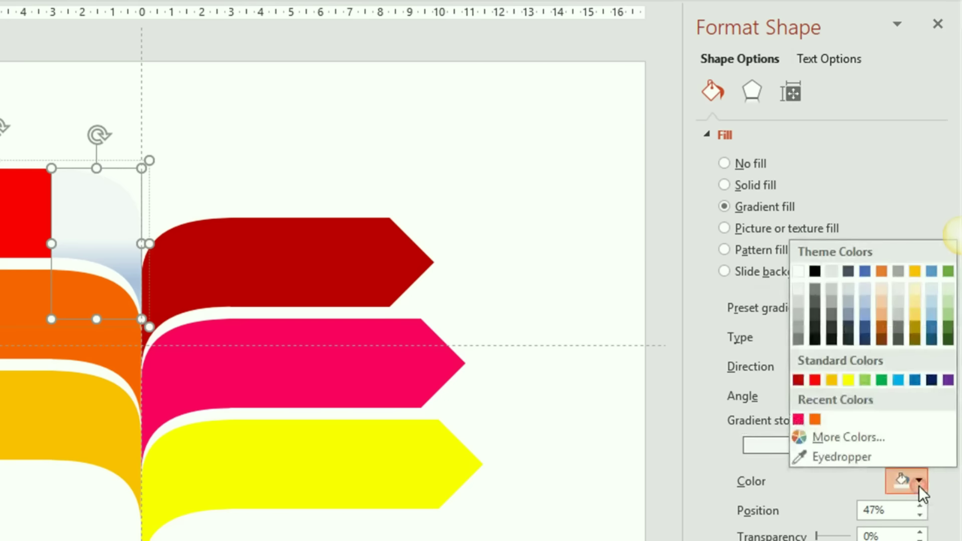
left_click(814, 379)
left_click(827, 445)
left_click(915, 481)
left_click(812, 375)
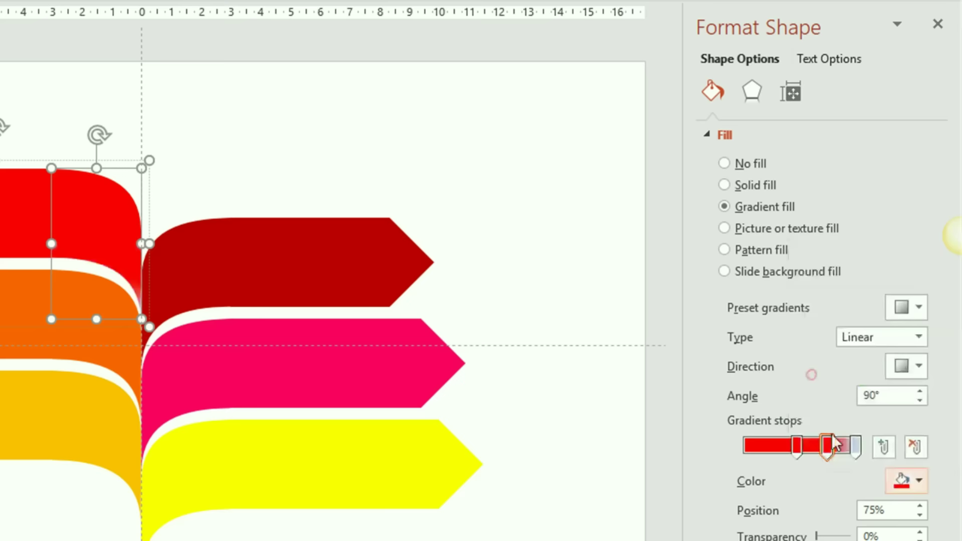
left_click(854, 446)
left_click(919, 482)
left_click(815, 380)
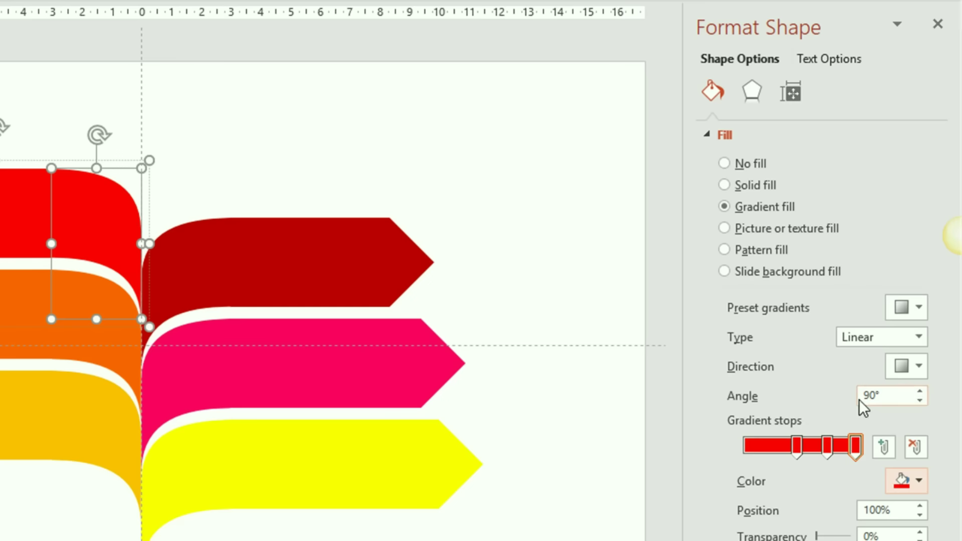
left_click(919, 400)
left_click(919, 399)
type("0")
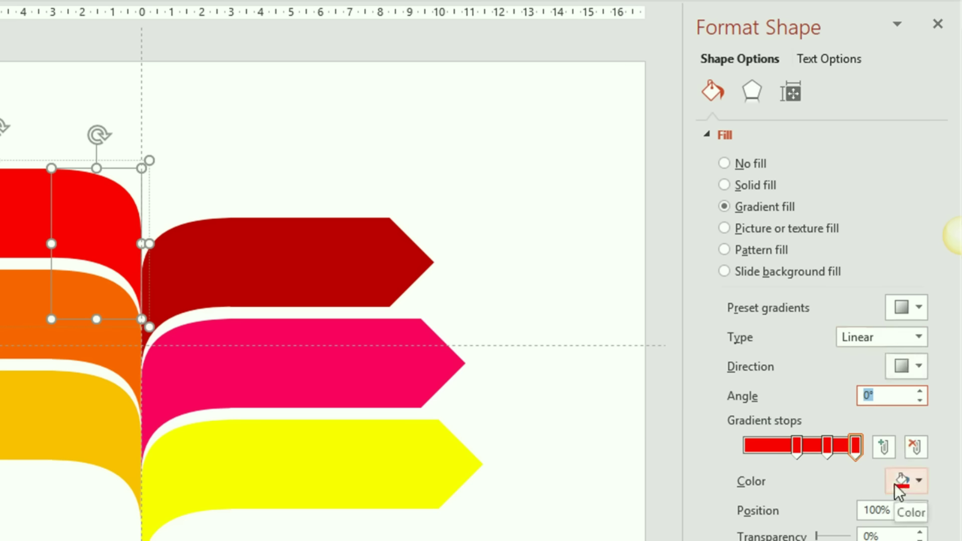
Step: Give the 75% gradient stop a lighter custom red as a highlight
left_click(826, 447)
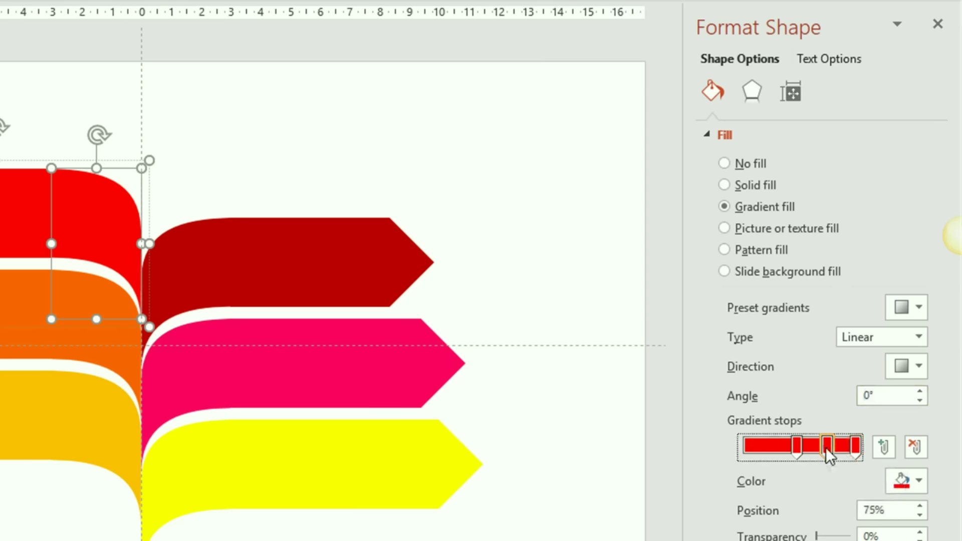
left_click(919, 482)
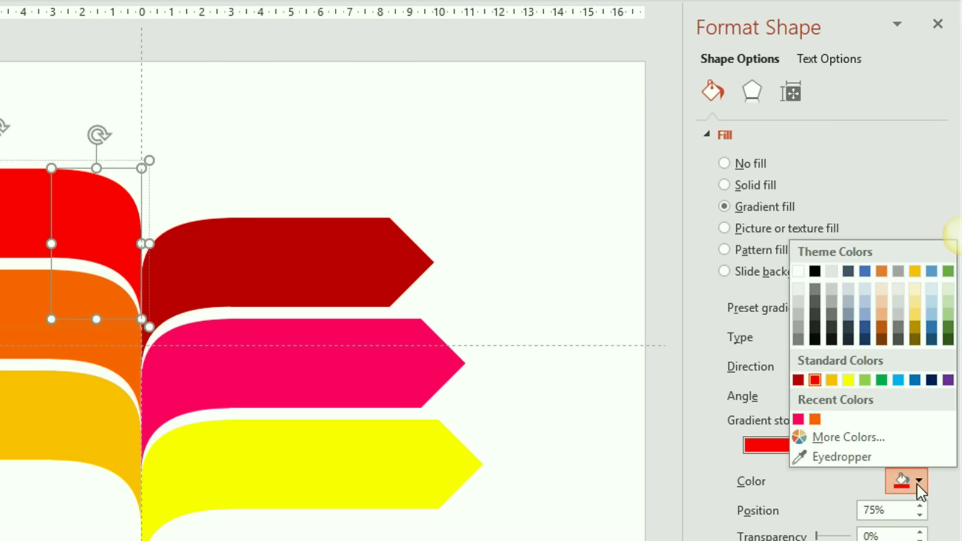
left_click(873, 439)
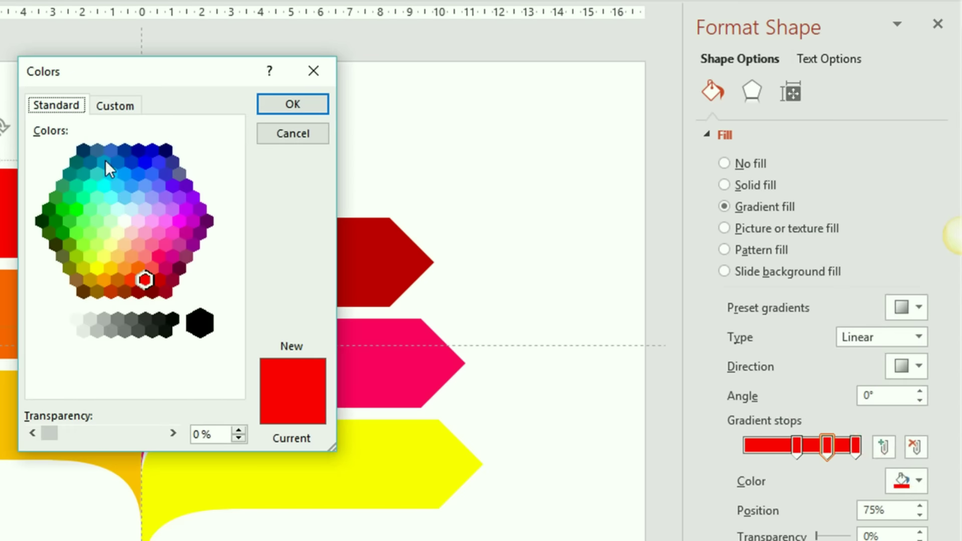
left_click(114, 106)
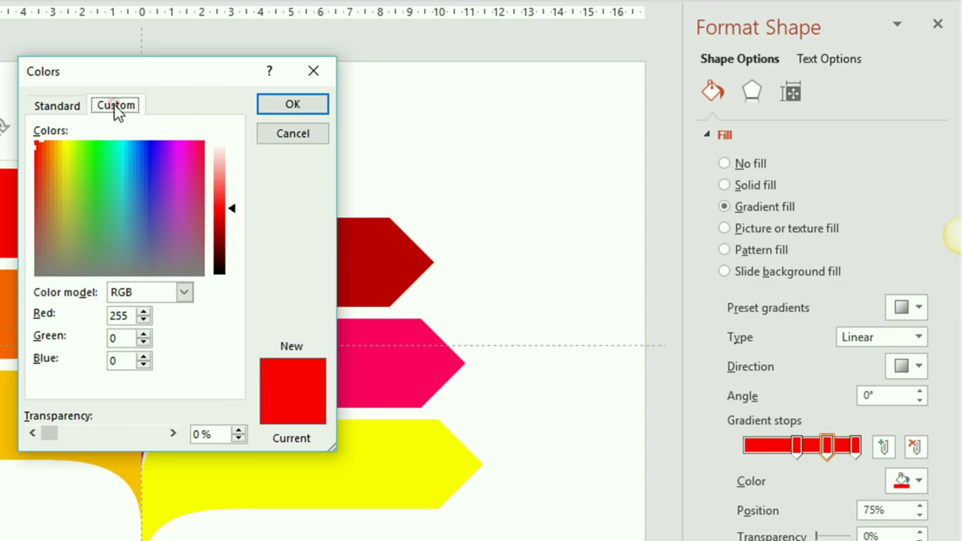
left_click(233, 209)
left_click_drag(232, 210, 230, 190)
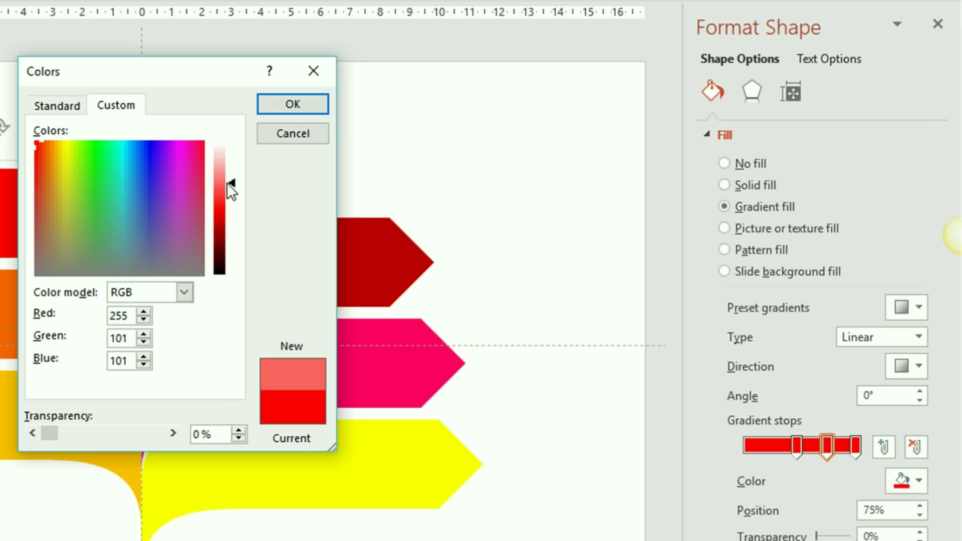
left_click(289, 104)
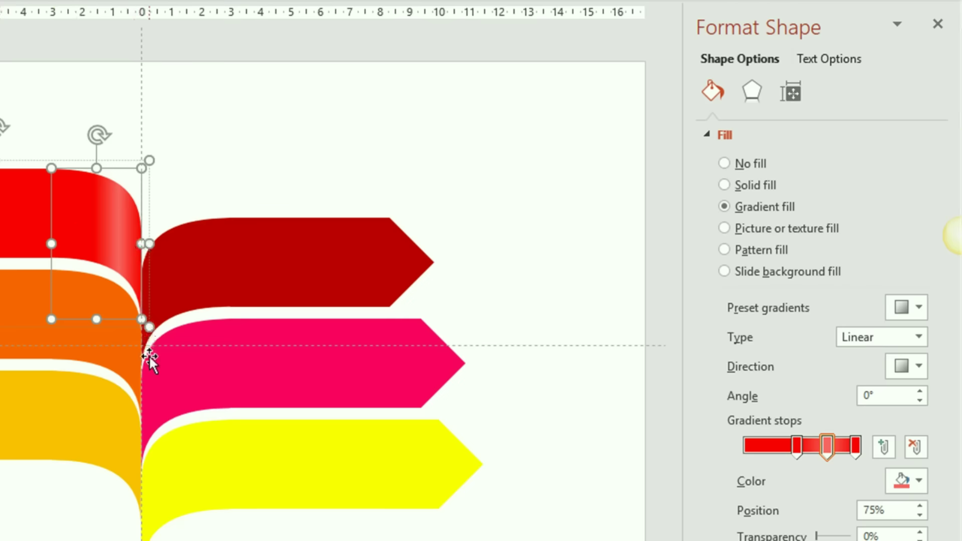
Step: Give the orange band's curved piece a gradient fill with all stops orange
left_click(269, 105)
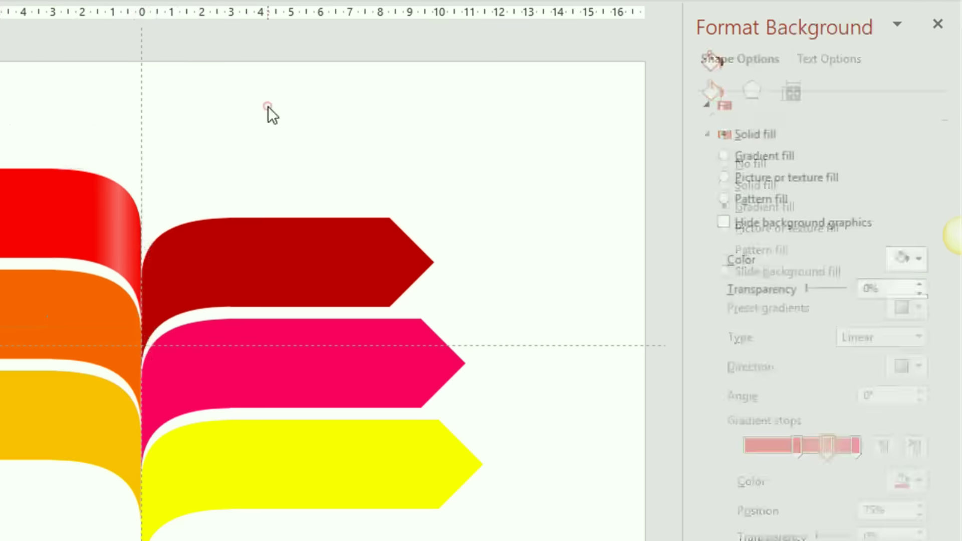
left_click(113, 341)
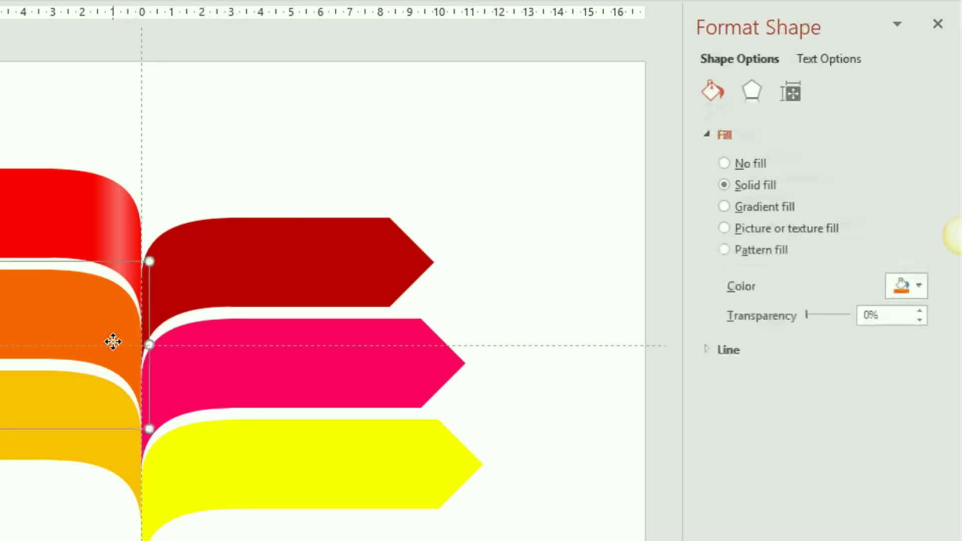
left_click(112, 326)
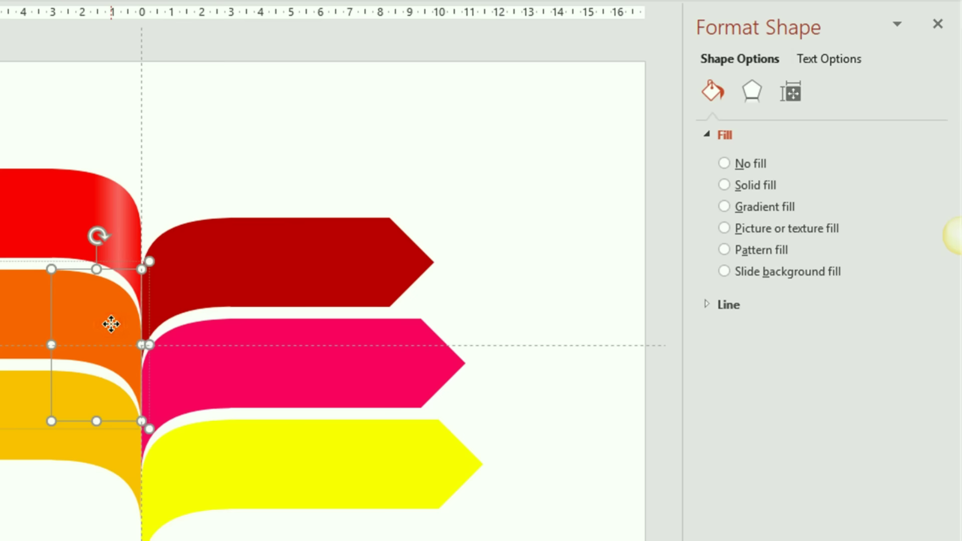
left_click(726, 207)
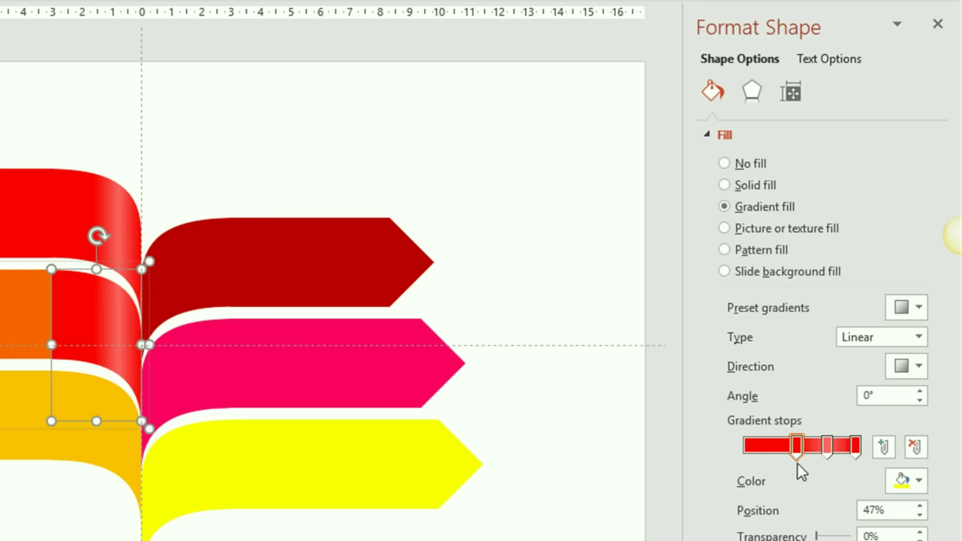
left_click(796, 450)
left_click(919, 482)
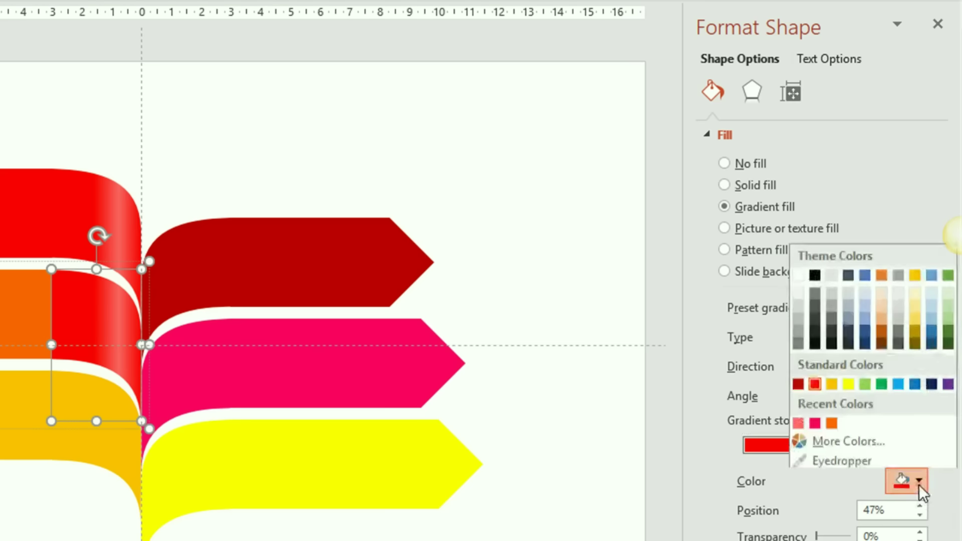
left_click(831, 424)
left_click(832, 448)
left_click(919, 482)
left_click(798, 419)
left_click(856, 446)
left_click(919, 482)
left_click(798, 420)
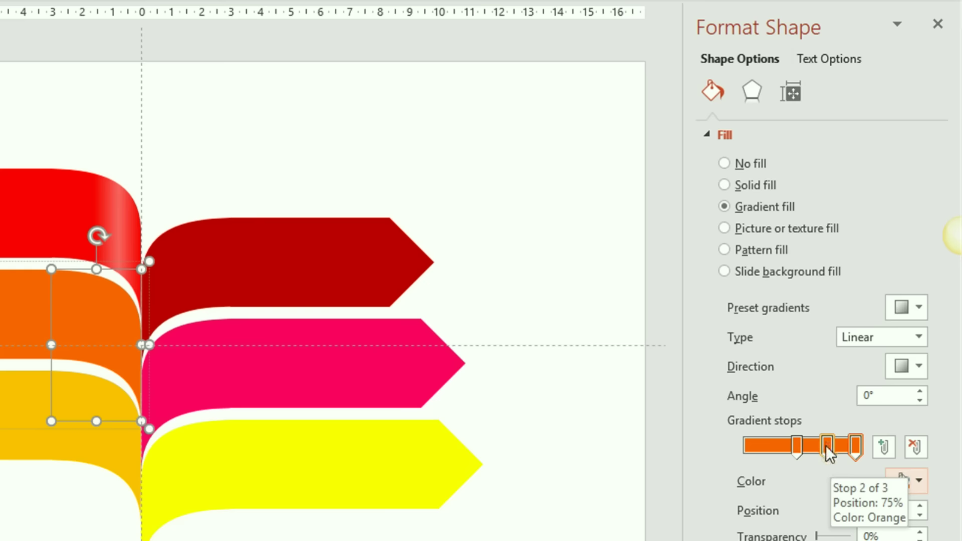
Step: Lighten the 75% gradient stop to a paler custom orange highlight
left_click(826, 446)
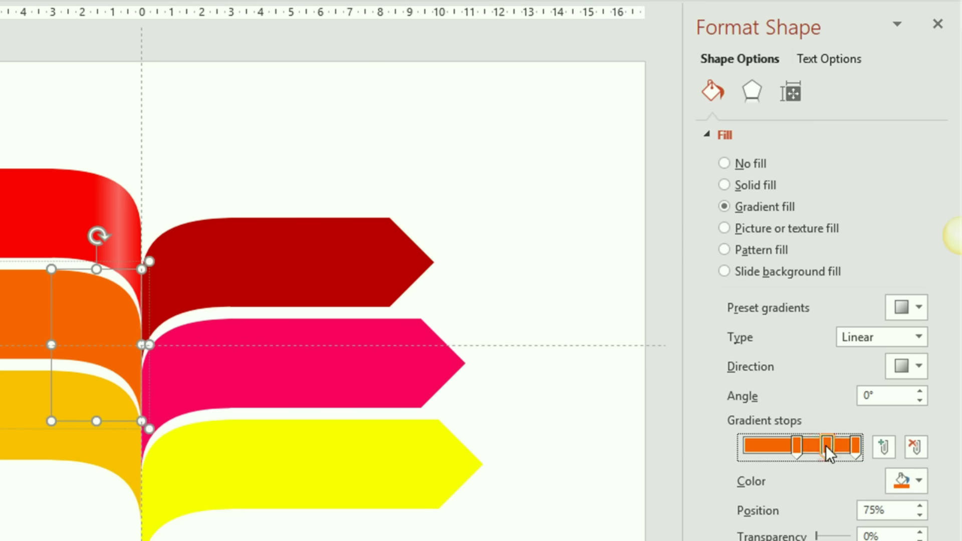
left_click(919, 482)
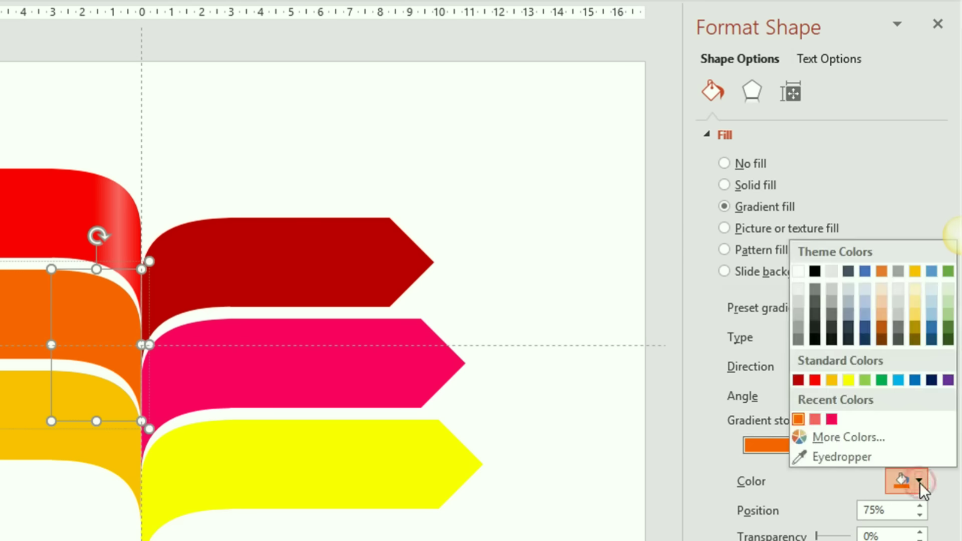
left_click(852, 439)
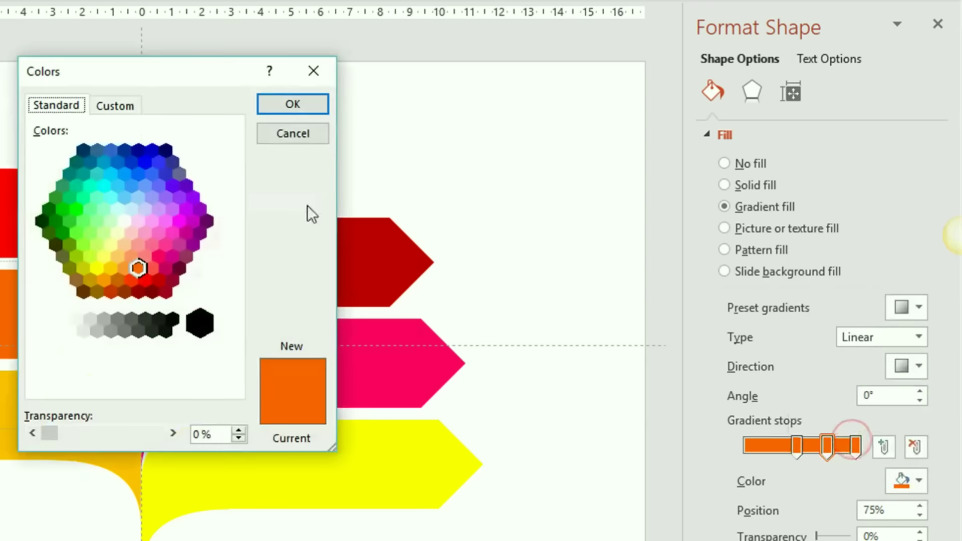
left_click_drag(188, 71, 484, 140)
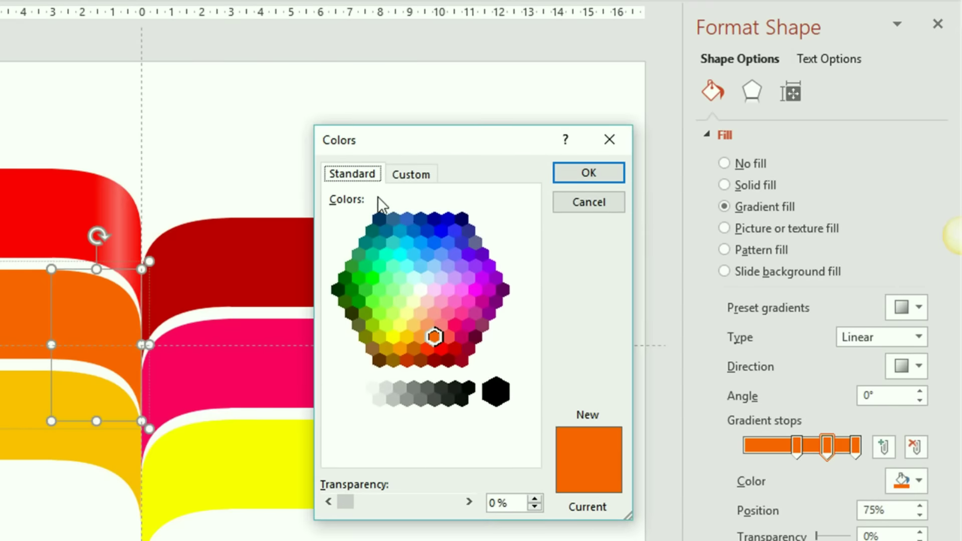
left_click(412, 174)
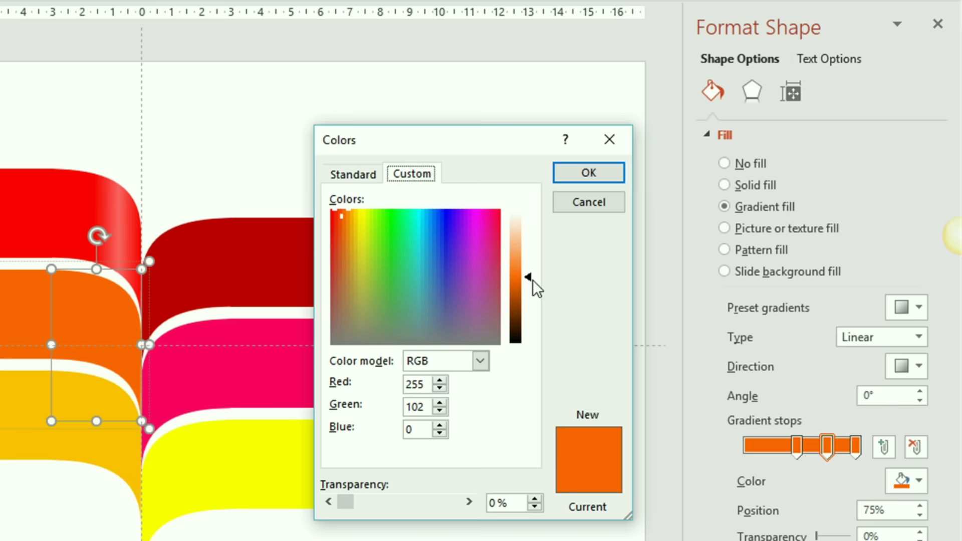
left_click_drag(533, 280, 534, 247)
left_click(588, 175)
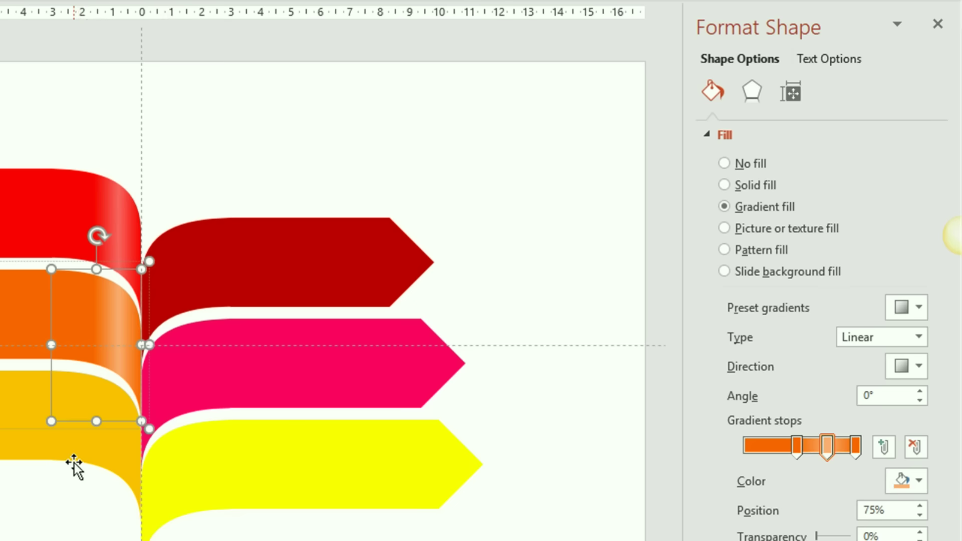
left_click(78, 447)
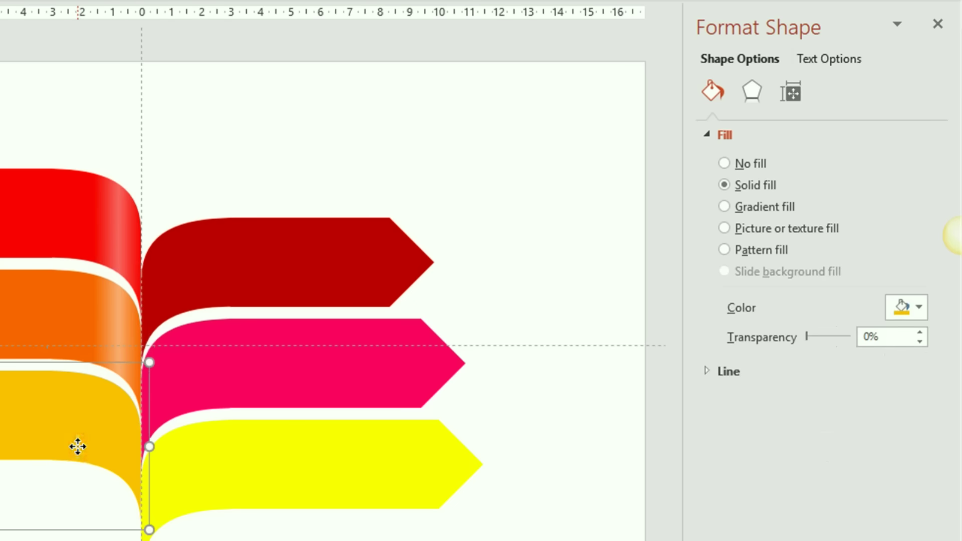
Step: Give the yellow-orange curved piece a gradient fill with yellow-orange stops
left_click(108, 447)
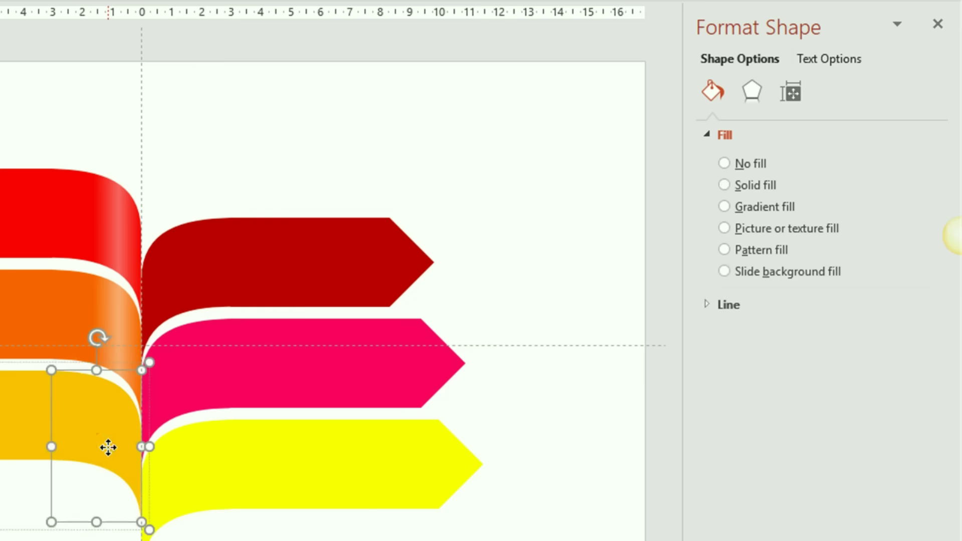
left_click(726, 207)
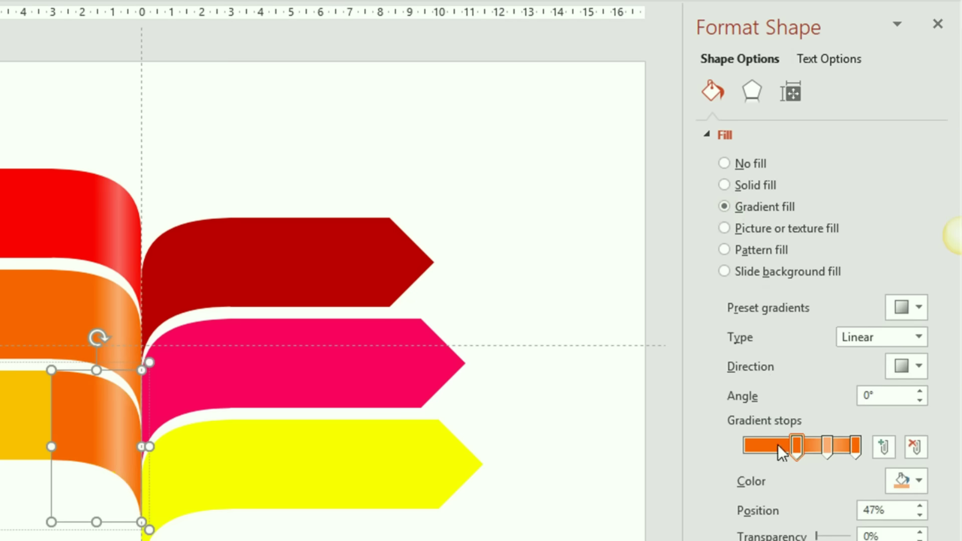
left_click(853, 444)
left_click(917, 481)
left_click(848, 444)
left_click(827, 445)
left_click(917, 481)
left_click(831, 380)
left_click(893, 482)
left_click(829, 383)
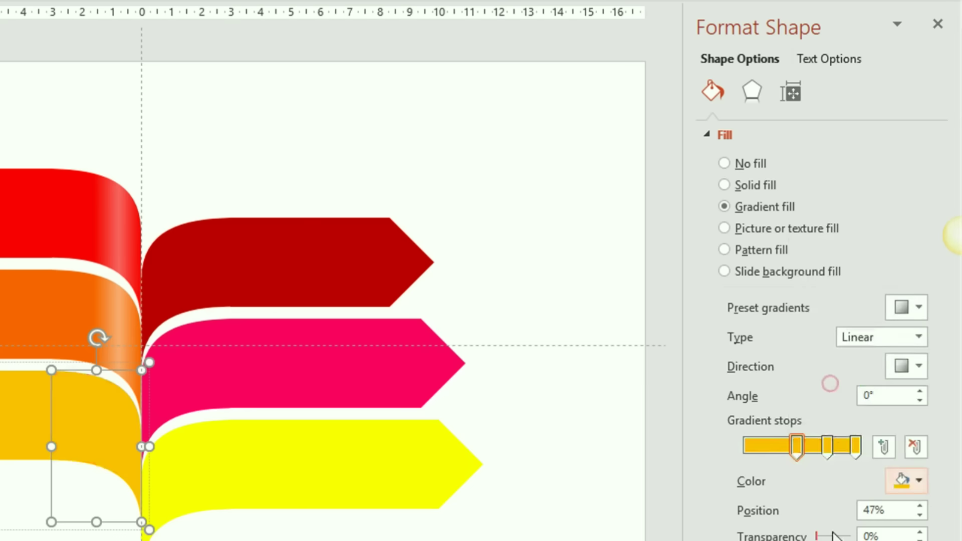
Step: Set the 75% stop to a light yellow highlight (RGB 255,226,133)
left_click(827, 446)
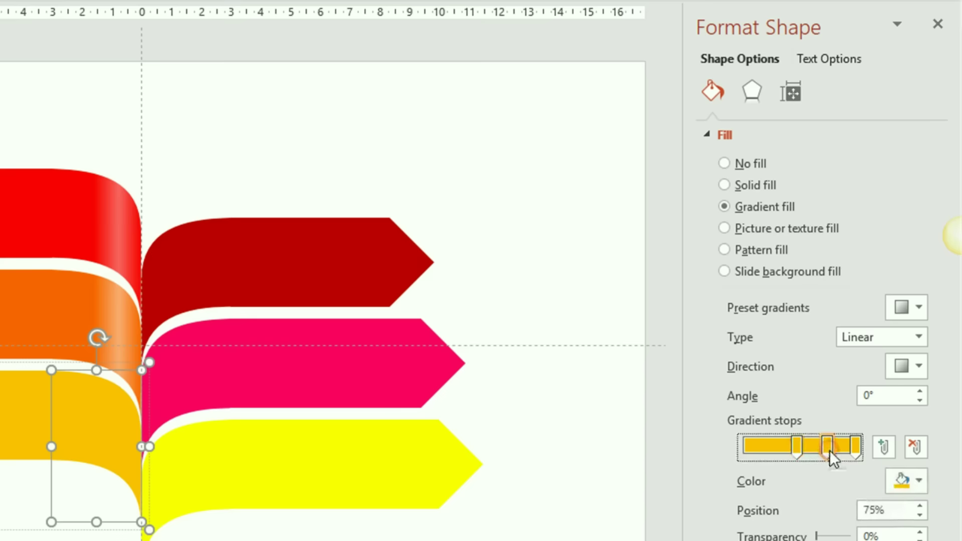
left_click(918, 480)
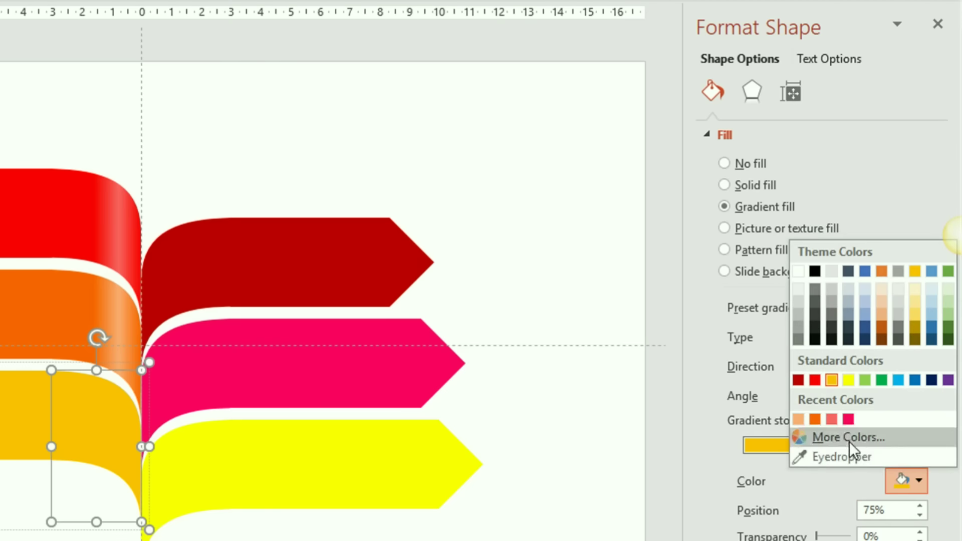
left_click(849, 437)
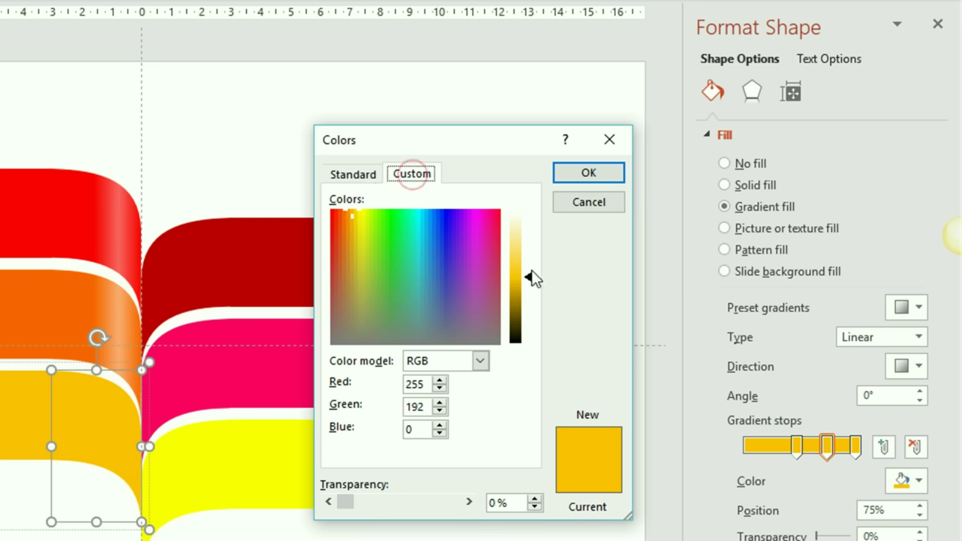
left_click_drag(530, 277, 531, 244)
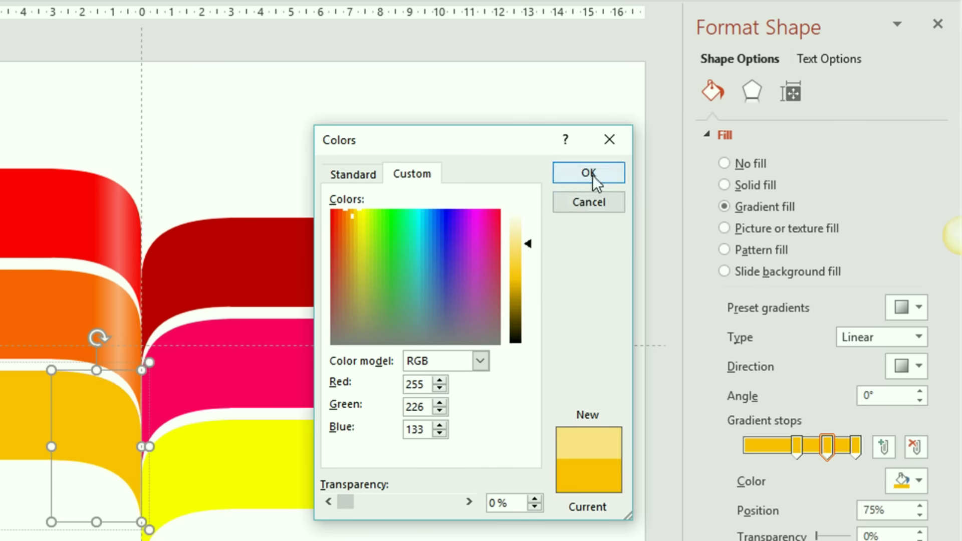
left_click(592, 175)
key("Escape")
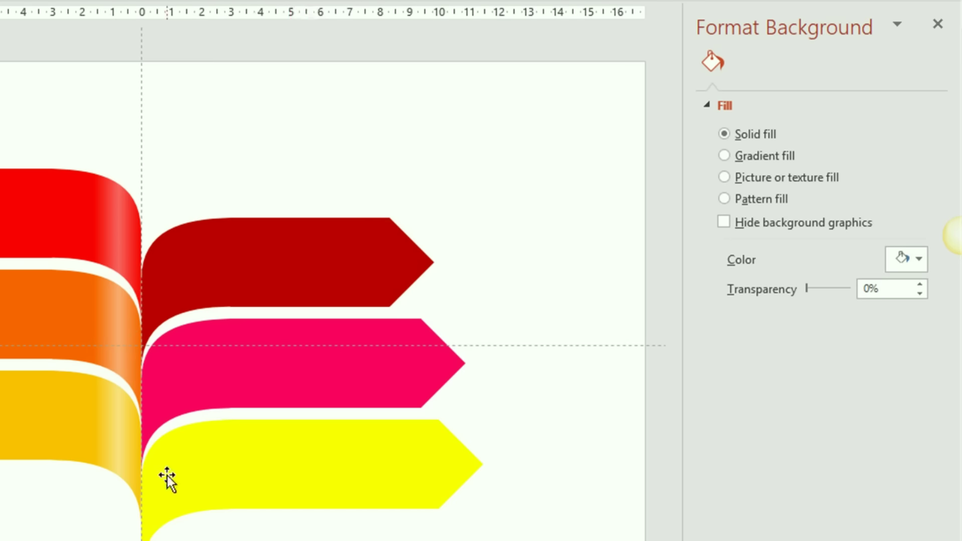
left_click(218, 477)
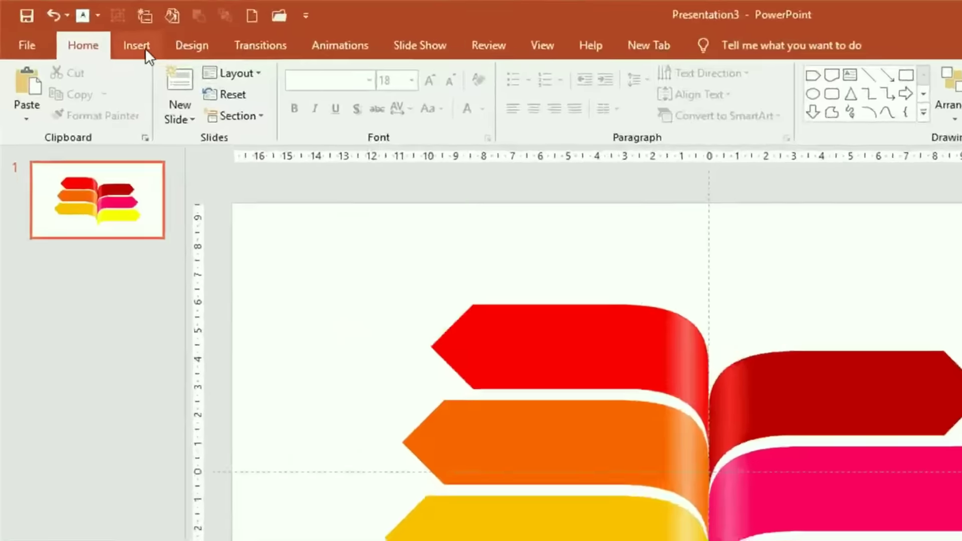
Step: Draw a small oval circle over the red banner's pointed tip
left_click(159, 55)
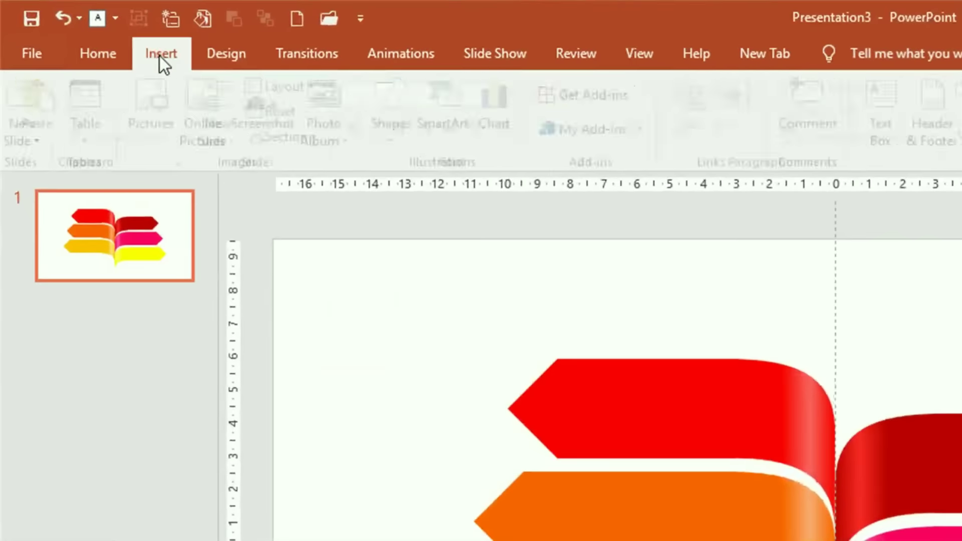
left_click(407, 139)
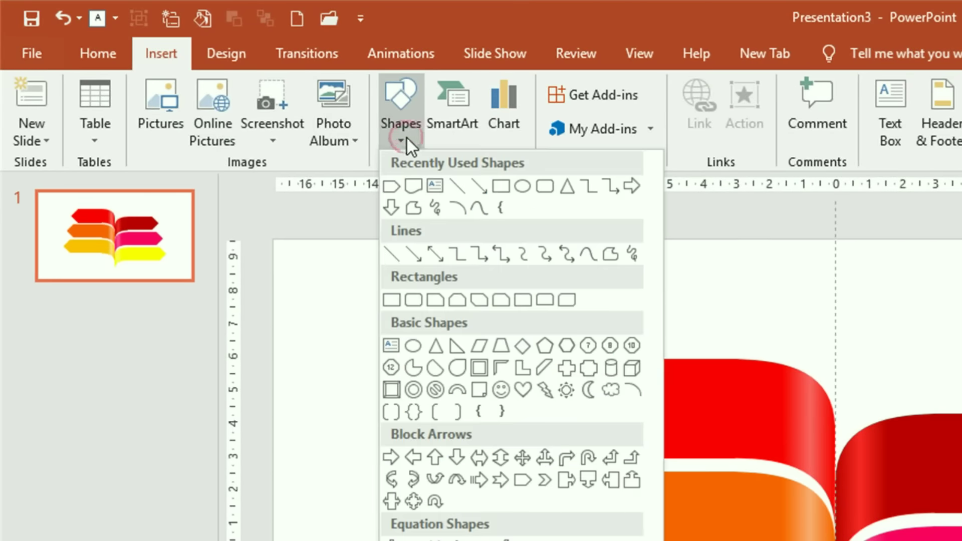
left_click(417, 343)
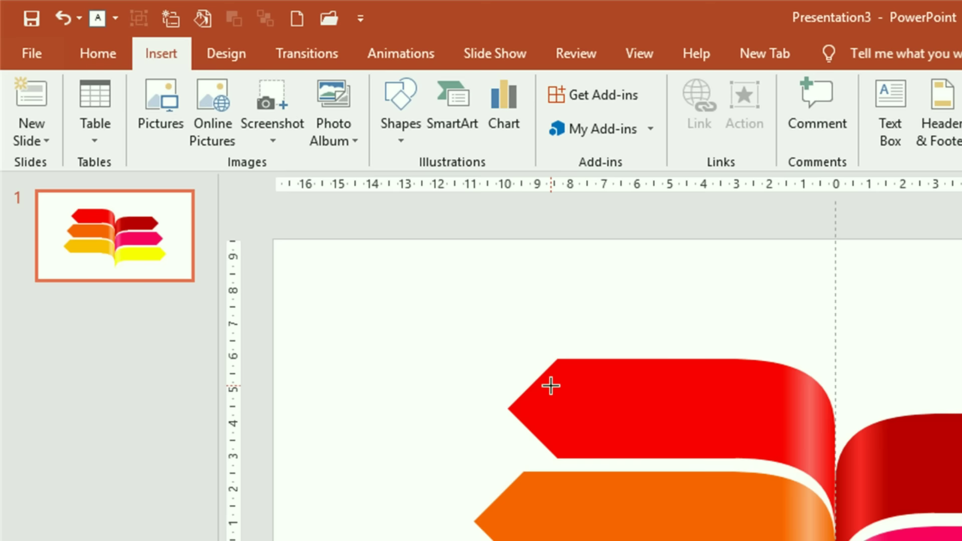
left_click_drag(551, 381, 617, 445)
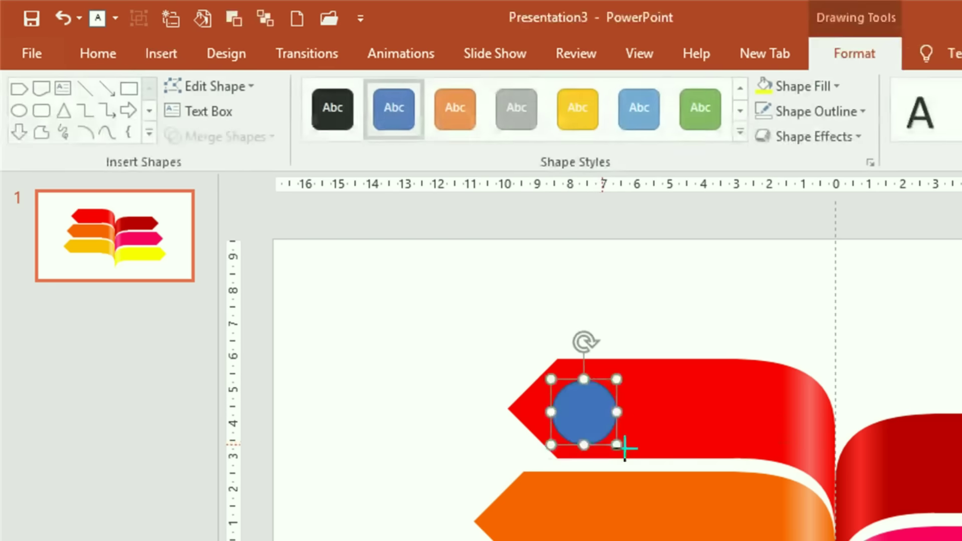
left_click_drag(591, 423, 585, 415)
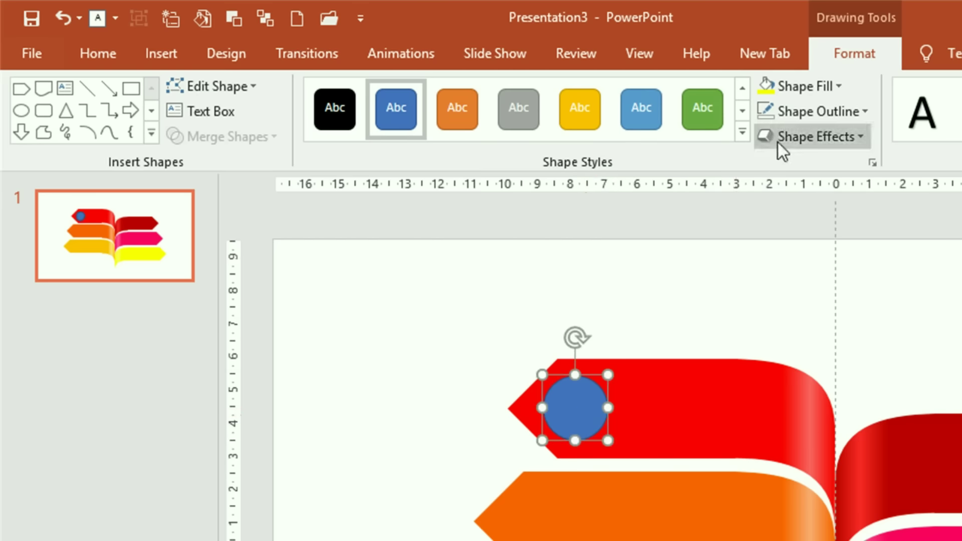
Step: Make the circle white with no outline
left_click(822, 113)
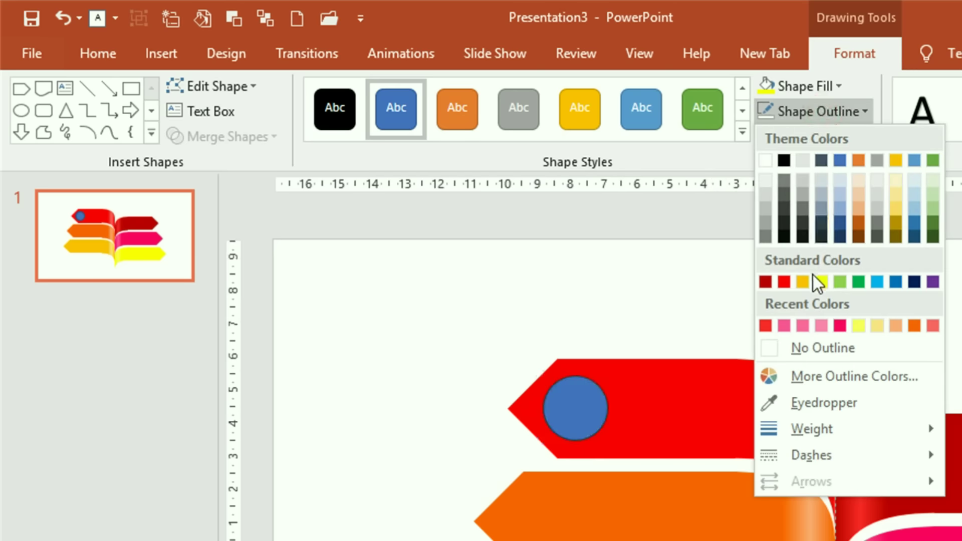
left_click(799, 347)
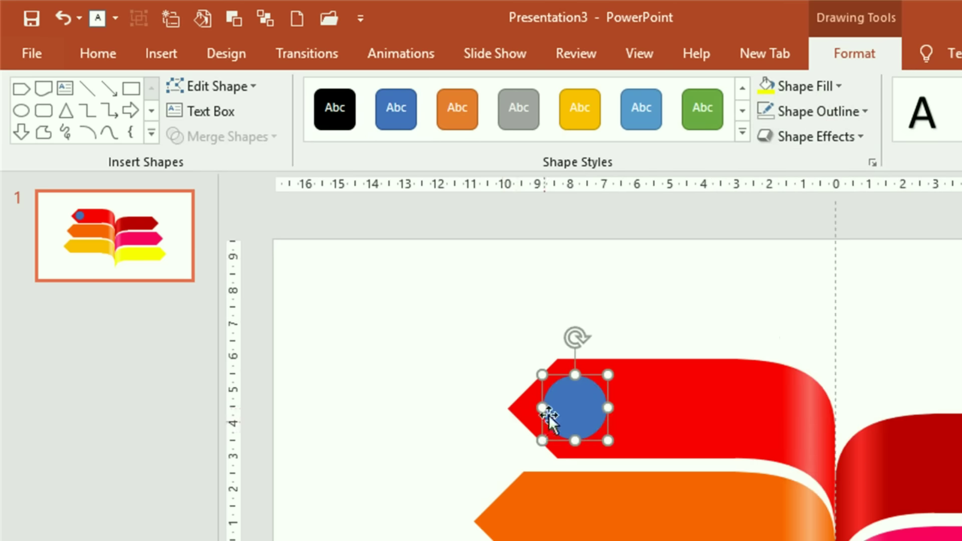
left_click(835, 90)
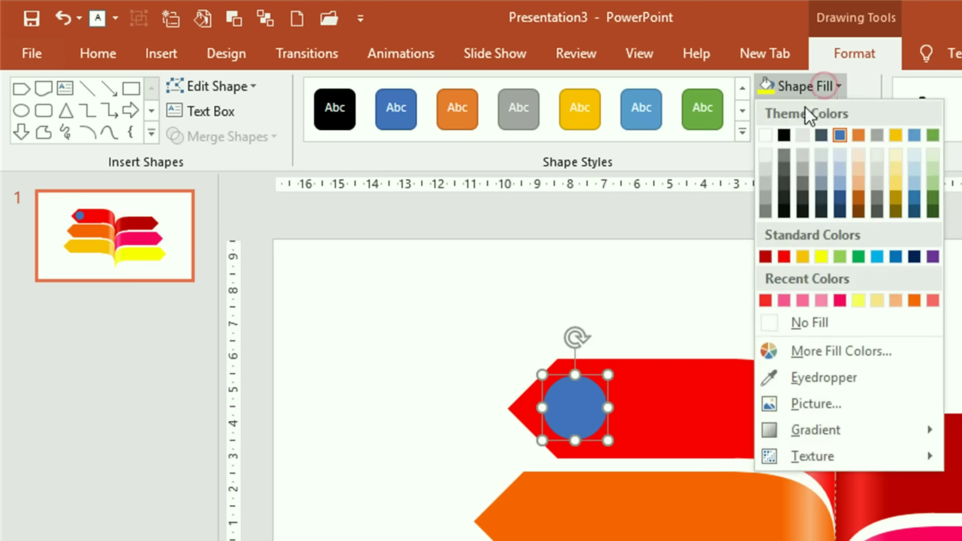
left_click(768, 137)
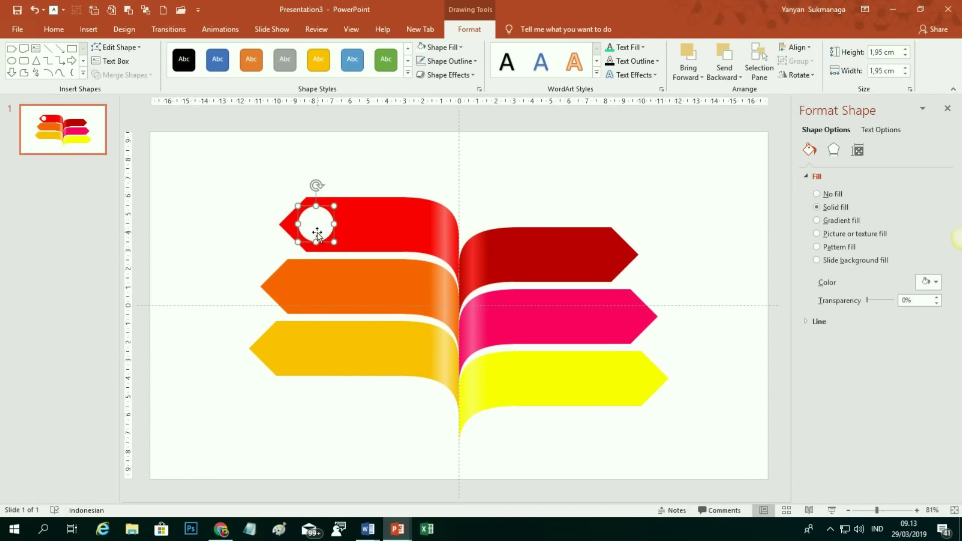
Step: Copy the white circle onto the lower left banner and position it at the tip
mouse_move(317, 234)
left_mouse_down()
mouse_move(290, 355)
mouse_move(604, 255)
mouse_move(621, 317)
left_mouse_up()
left_click_drag(624, 364, 635, 389)
left_click(372, 195)
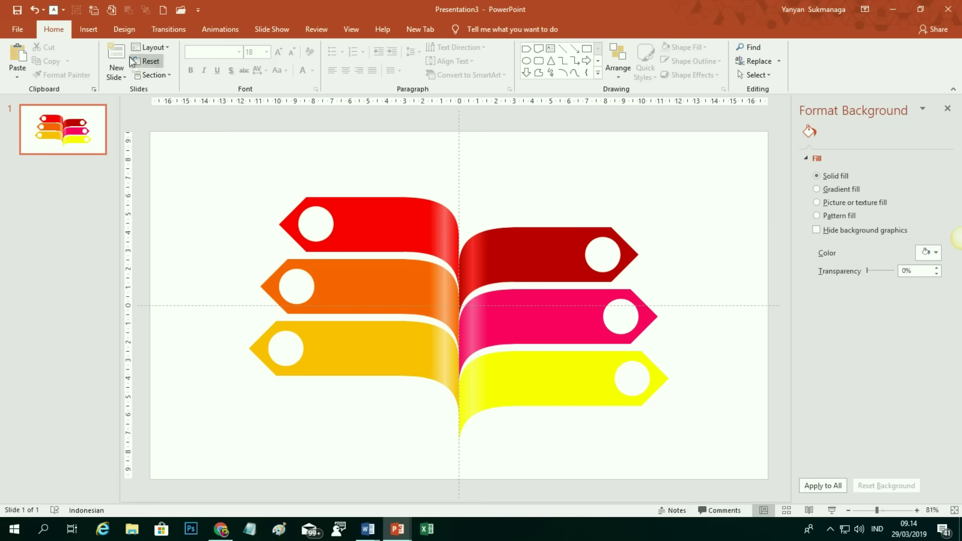
left_click(91, 31)
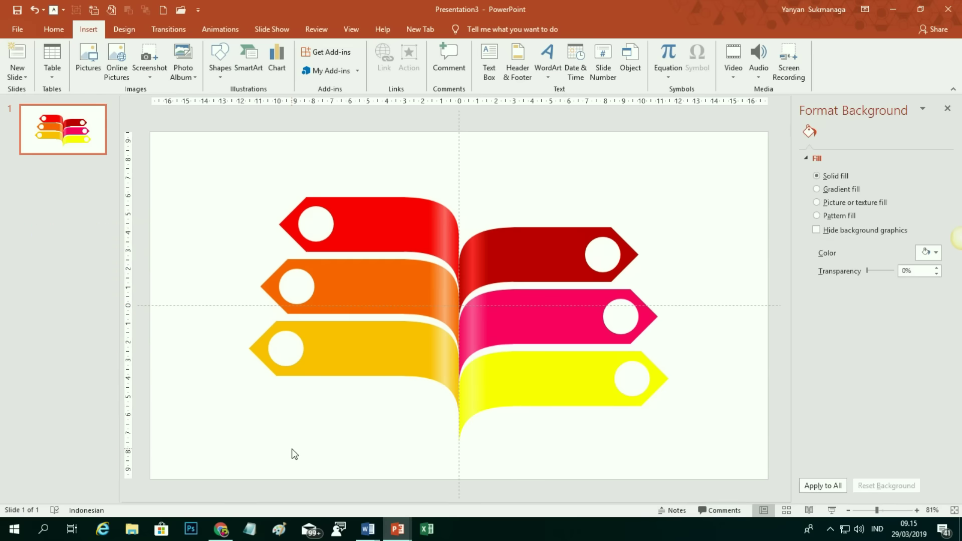
left_click(397, 529)
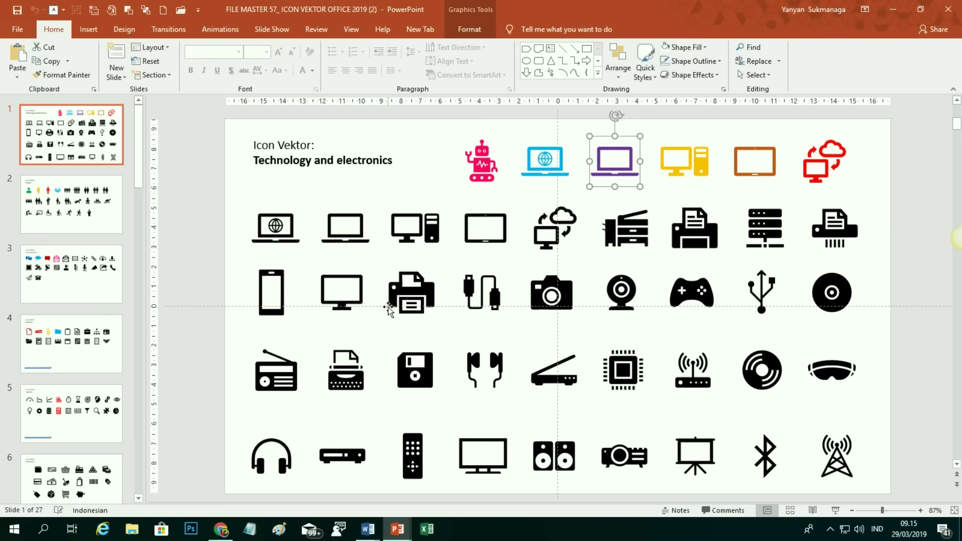
scroll(474, 311, "down", 1)
scroll(474, 311, "up", 1)
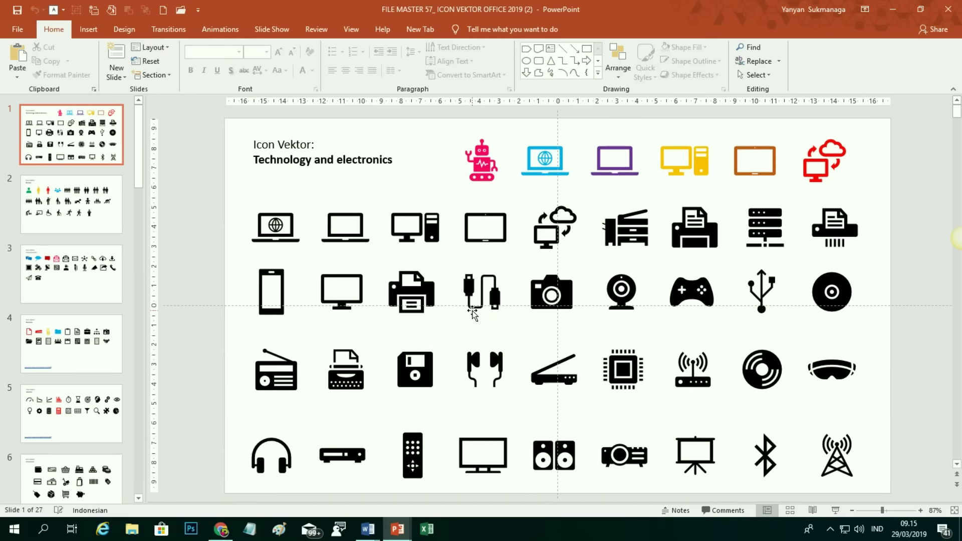
left_click(95, 403)
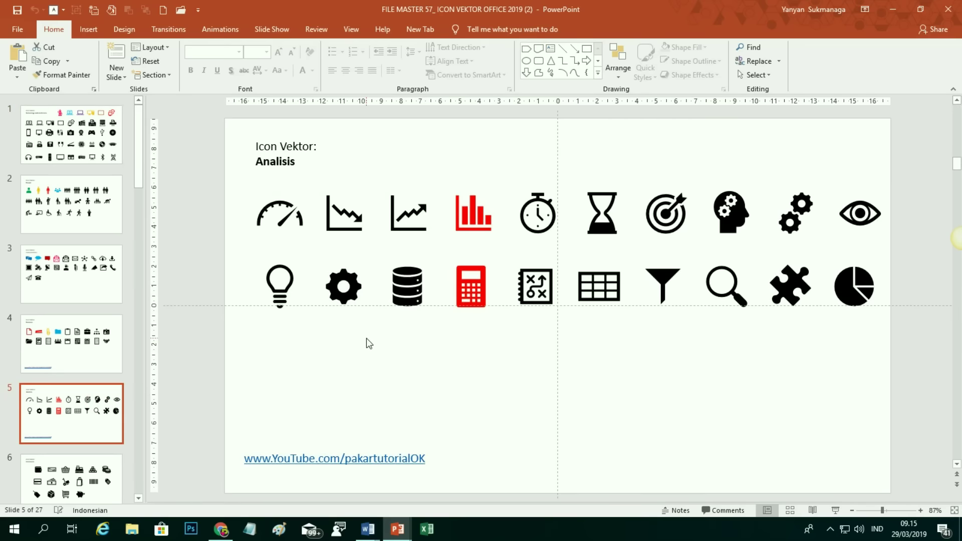
left_click(469, 226)
left_click(676, 225, "ctrl")
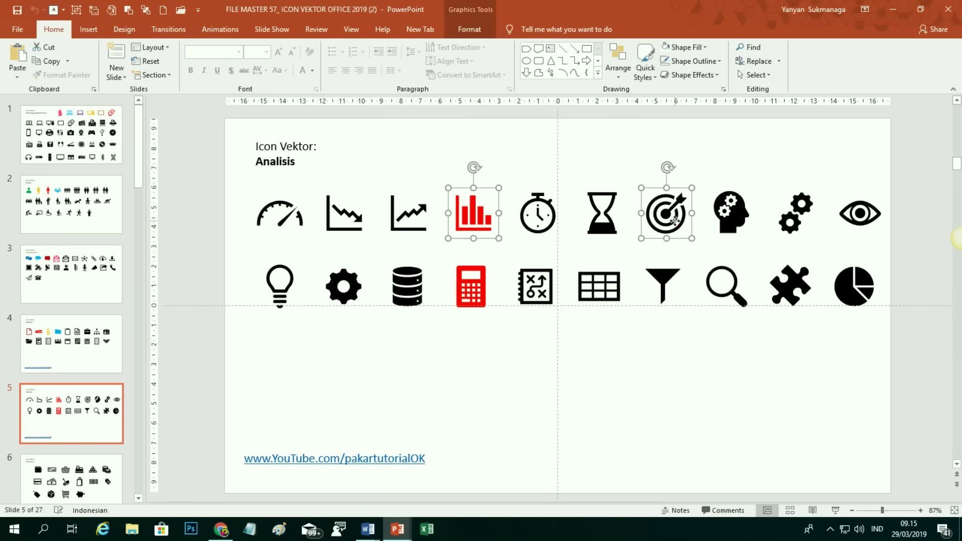
left_click(729, 219, "ctrl")
left_click(601, 230, "ctrl")
left_click(287, 291, "ctrl")
left_click(740, 302, "ctrl")
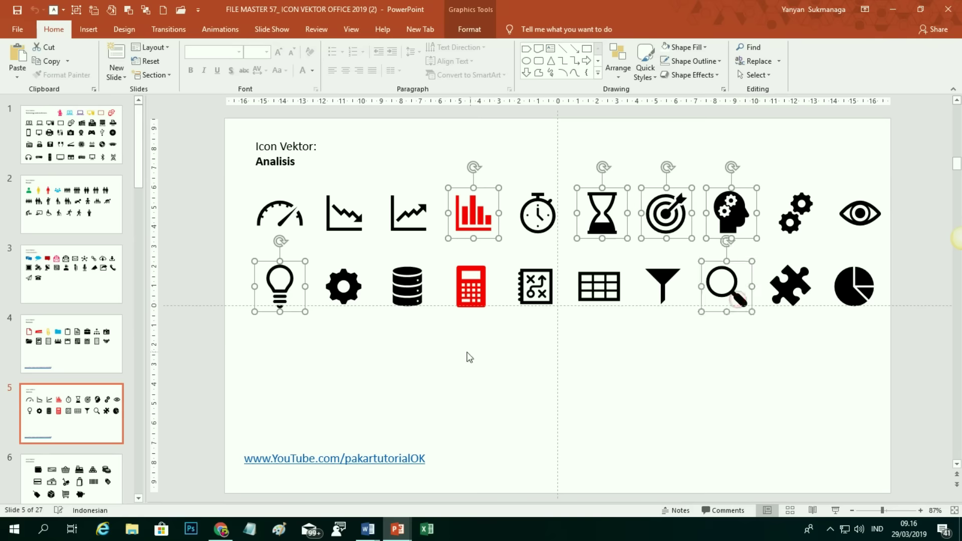
left_click(51, 62)
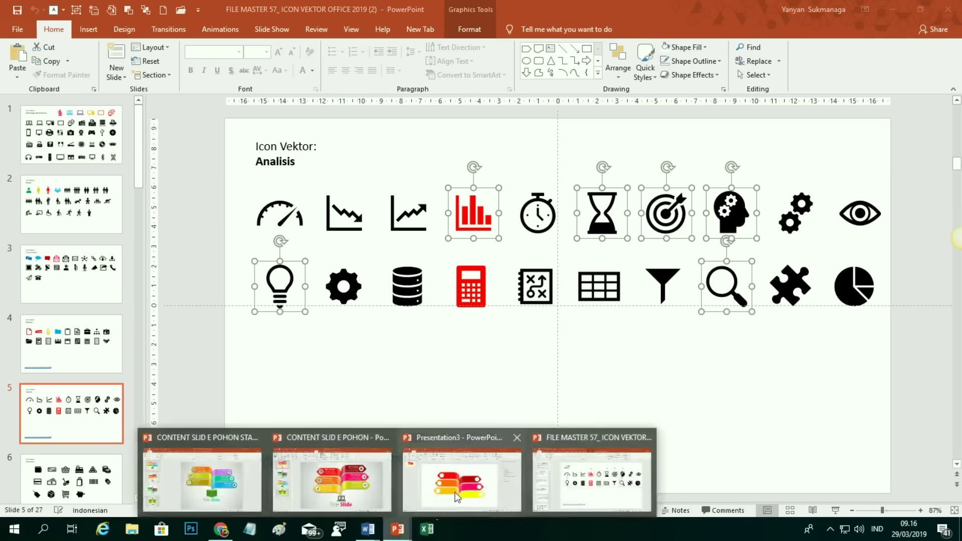
mouse_move(398, 529)
left_click(455, 492)
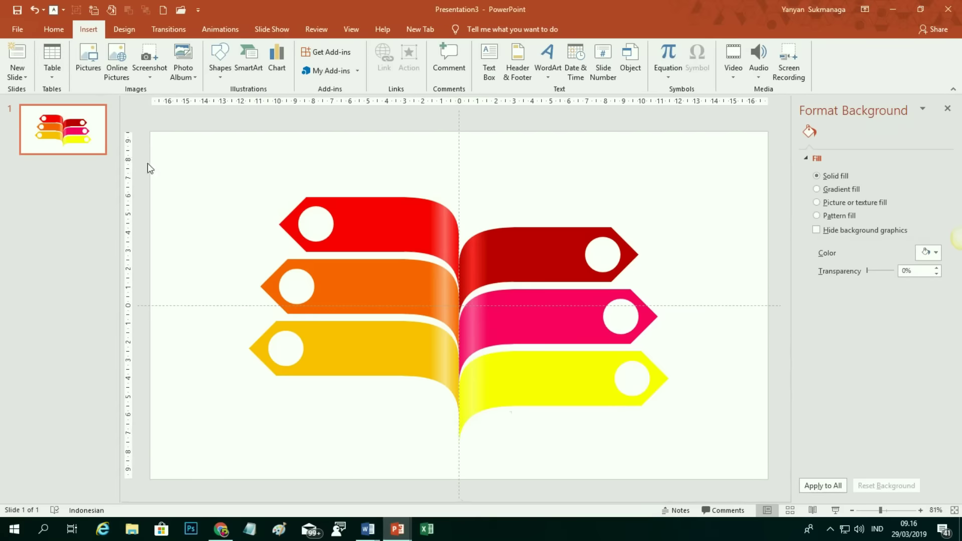
Step: Paste the icons, fill them black and shrink them to 1.5 cm
key("ctrl+v")
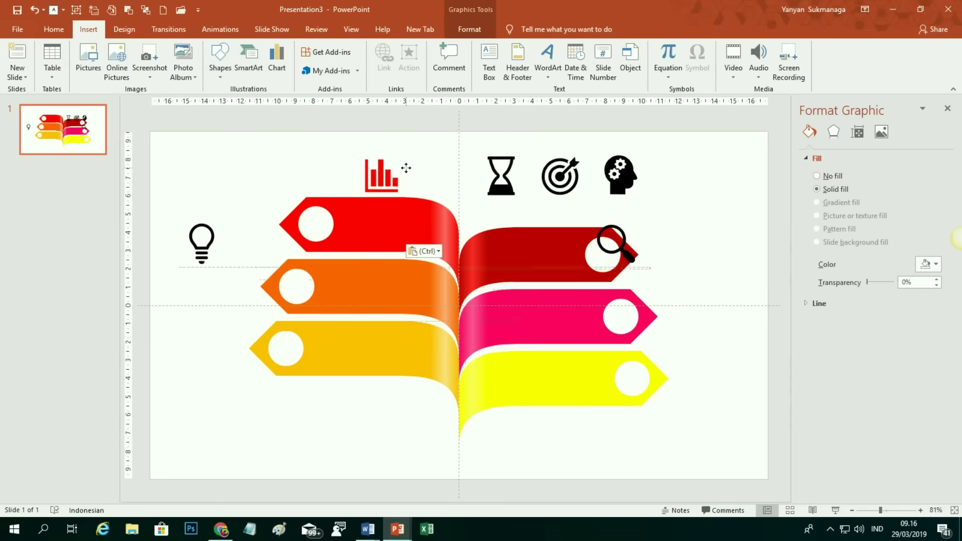
left_click_drag(411, 228, 410, 184)
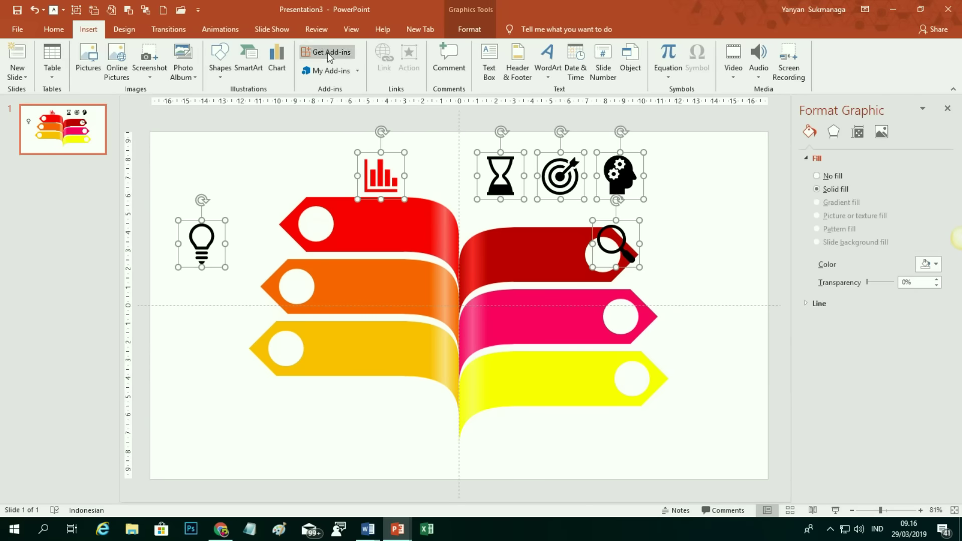
left_click(465, 31)
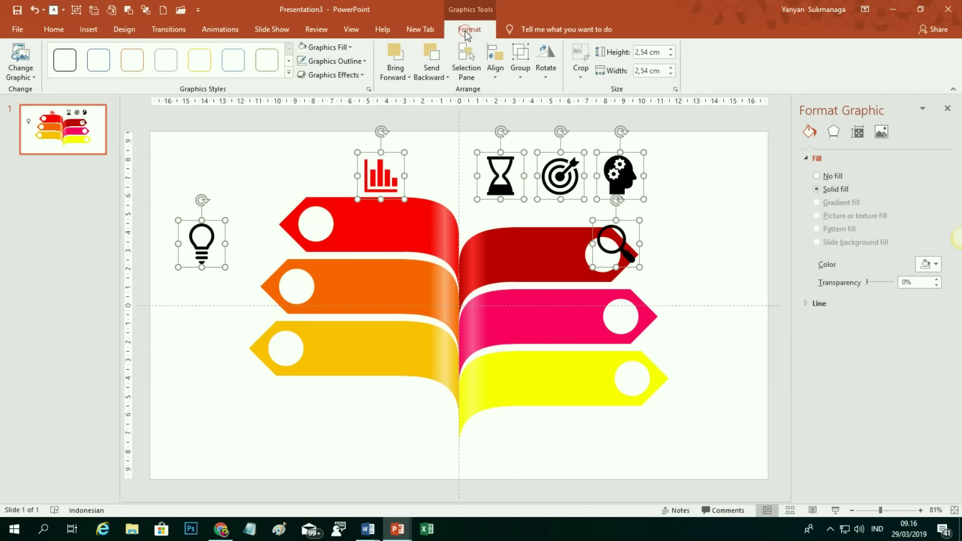
left_click(333, 51)
left_click(313, 74)
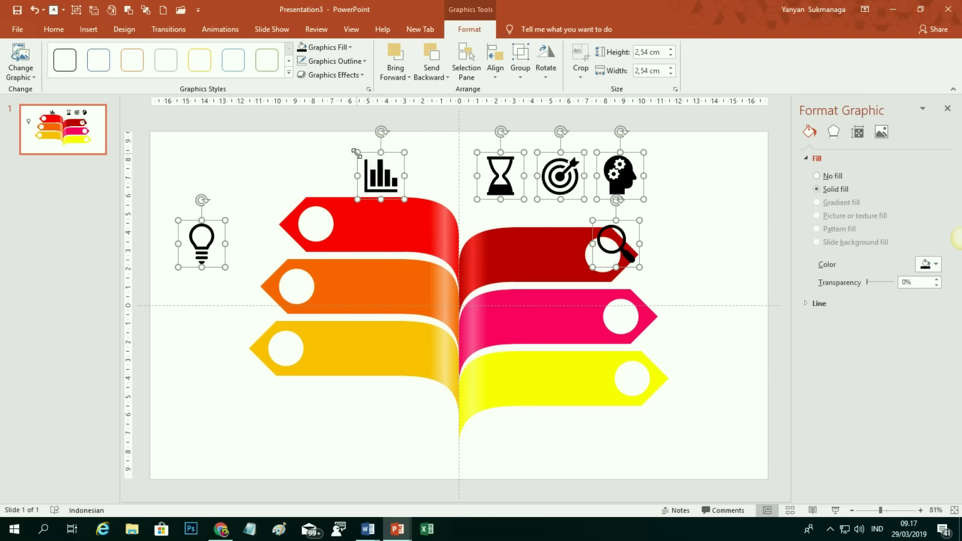
left_click_drag(357, 153, 377, 171)
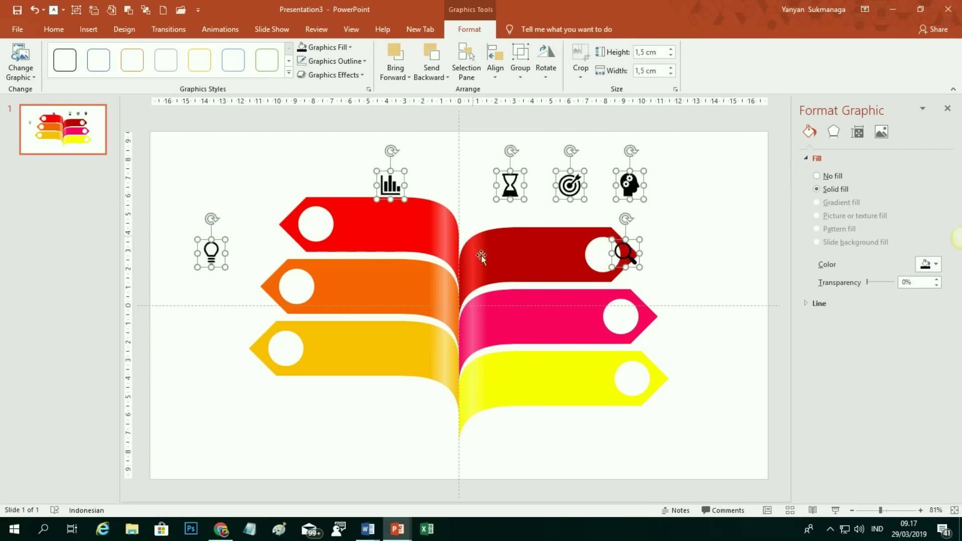
left_click(748, 288)
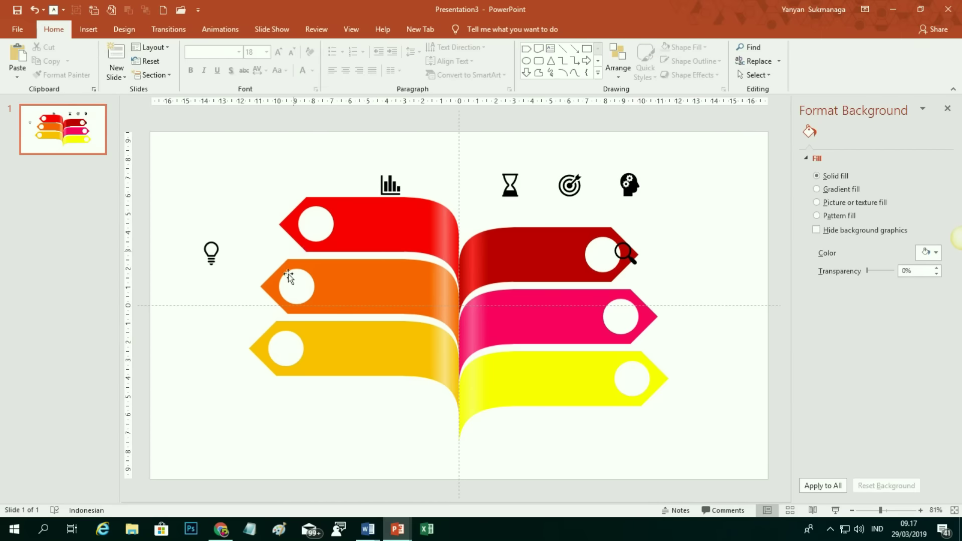
Step: Place the chart, lightbulb, head, target and magnifier icons into the banners' circles
left_click(390, 185)
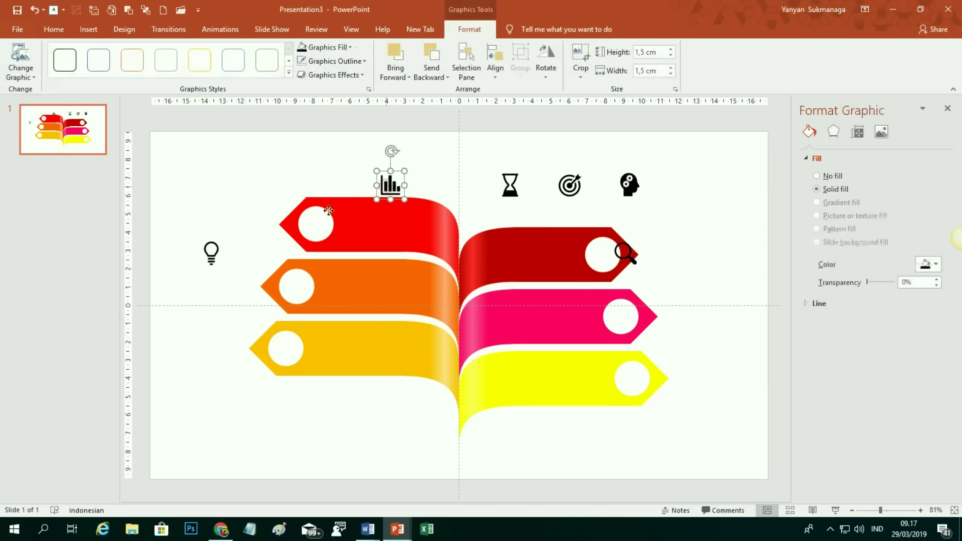
left_click_drag(391, 185, 316, 223)
left_click(211, 254)
left_click_drag(211, 258, 286, 348)
left_click_drag(629, 185, 633, 379)
mouse_move(570, 187)
left_mouse_down()
mouse_move(484, 247)
mouse_move(296, 287)
left_mouse_up()
left_click_drag(625, 252, 604, 255)
mouse_move(510, 185)
left_mouse_down()
mouse_move(532, 237)
mouse_move(610, 329)
mouse_move(623, 317)
left_mouse_up()
left_click(735, 257)
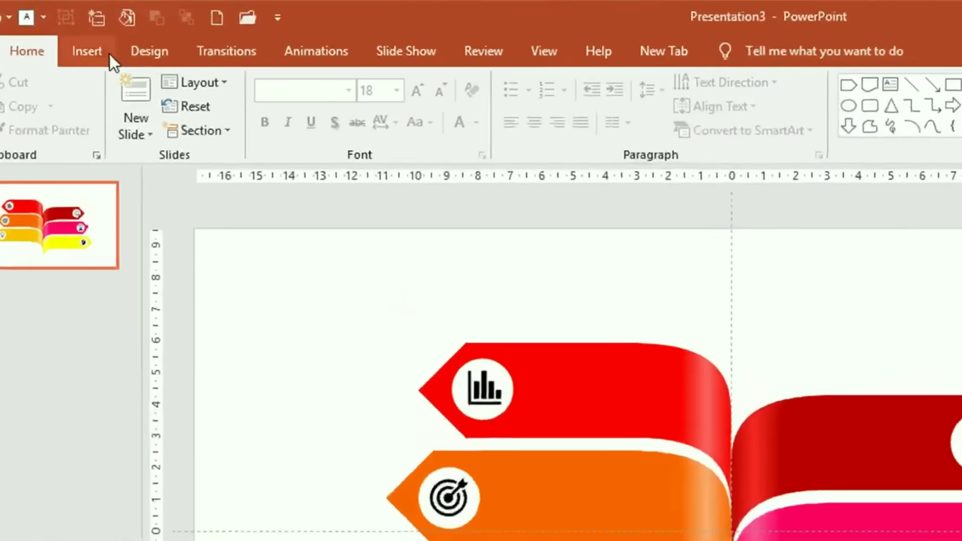
Step: Add a 'Title Content' text box in Century Gothic, bold, 20 pt
left_click(89, 52)
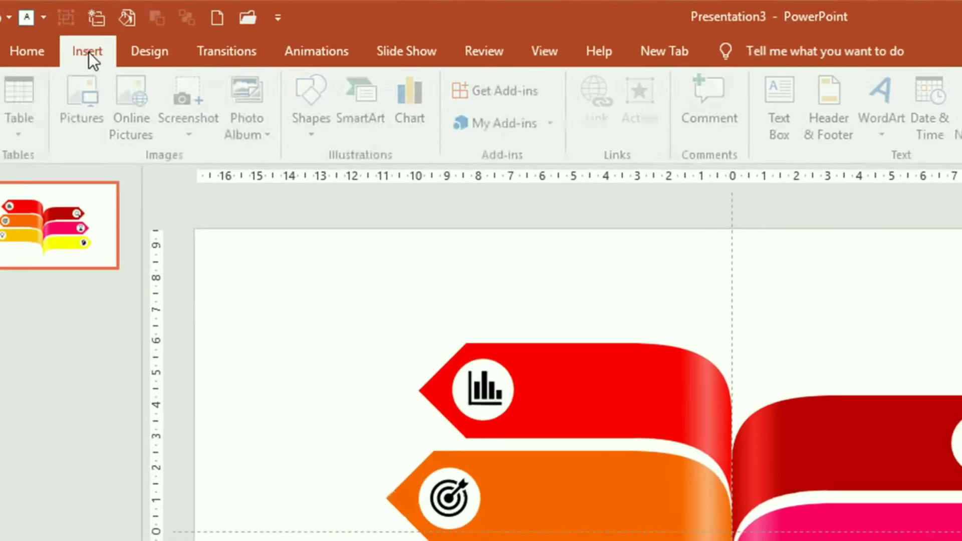
left_click(784, 92)
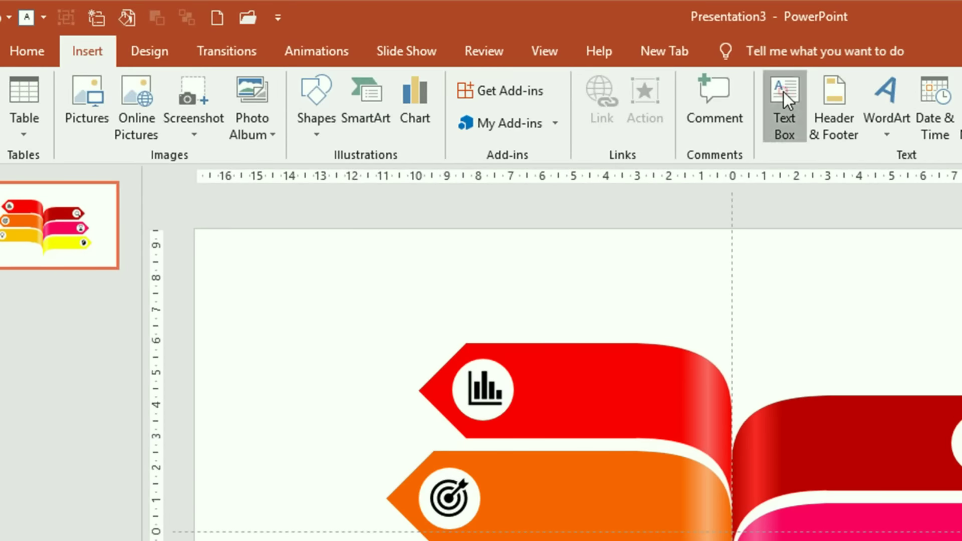
left_click(679, 260)
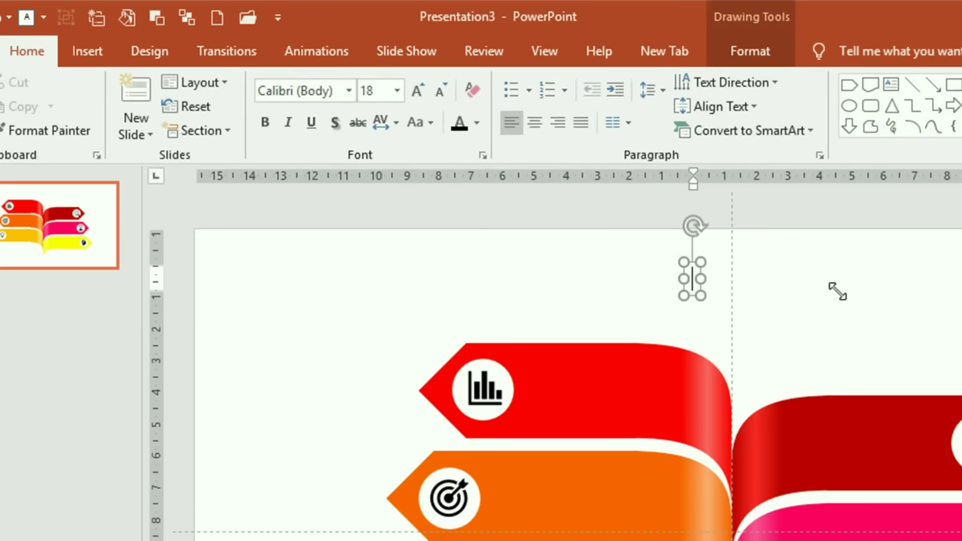
type("T")
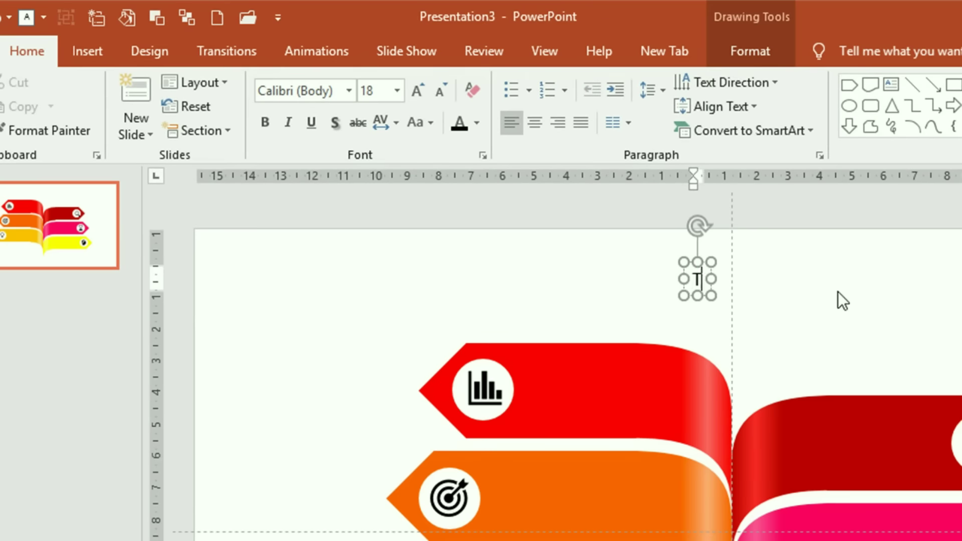
type("itle Content")
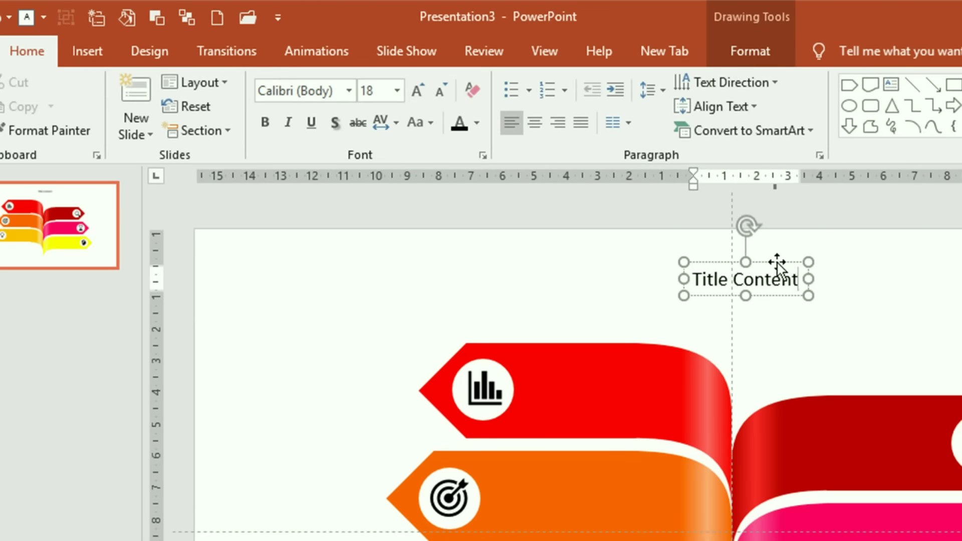
left_click(777, 261)
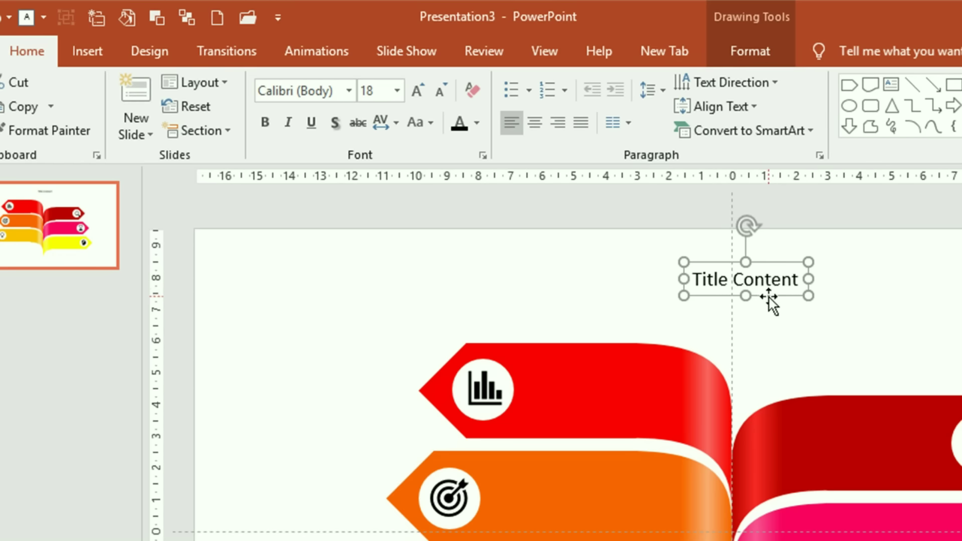
left_click(348, 91)
scroll(382, 350, "down", 4)
scroll(382, 350, "down", 3)
scroll(383, 350, "down", 3)
scroll(382, 351, "down", 2)
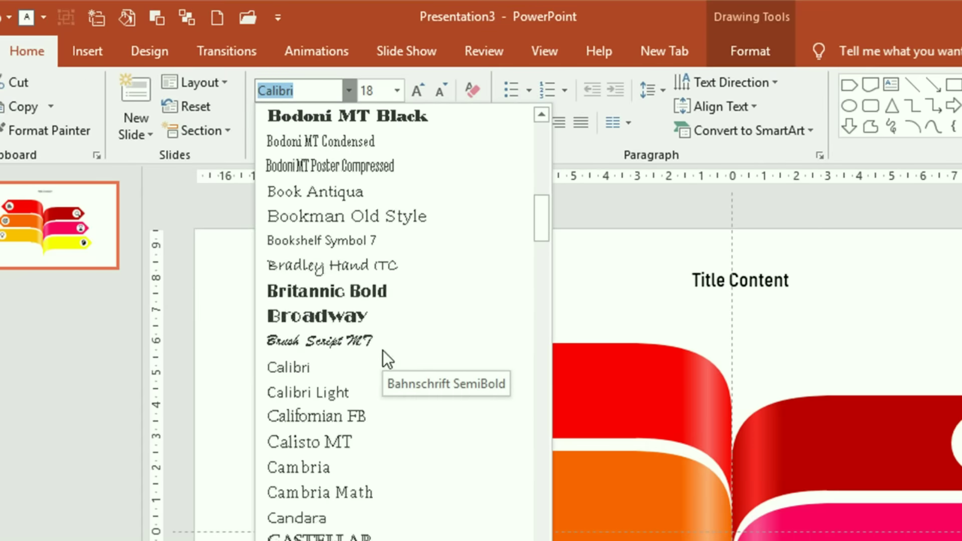
left_click(448, 173)
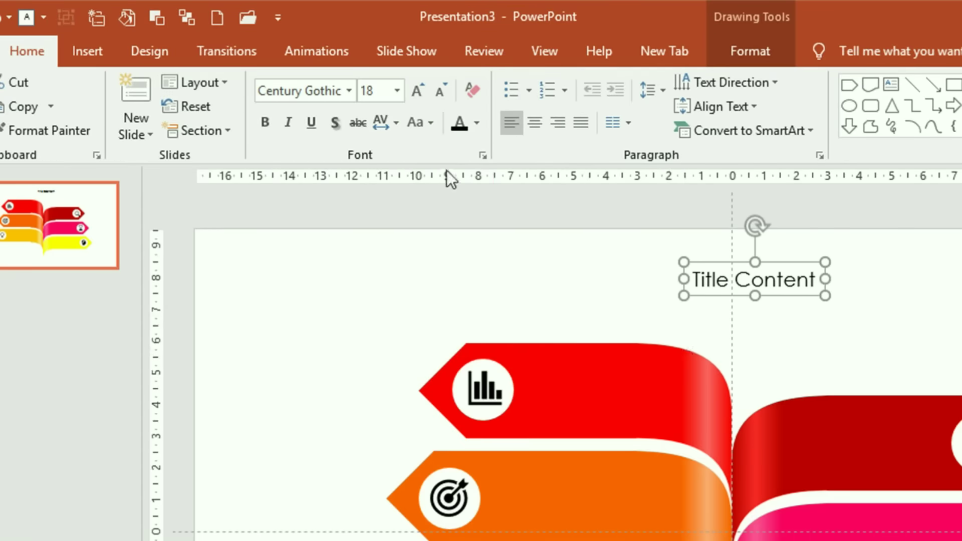
left_click(269, 129)
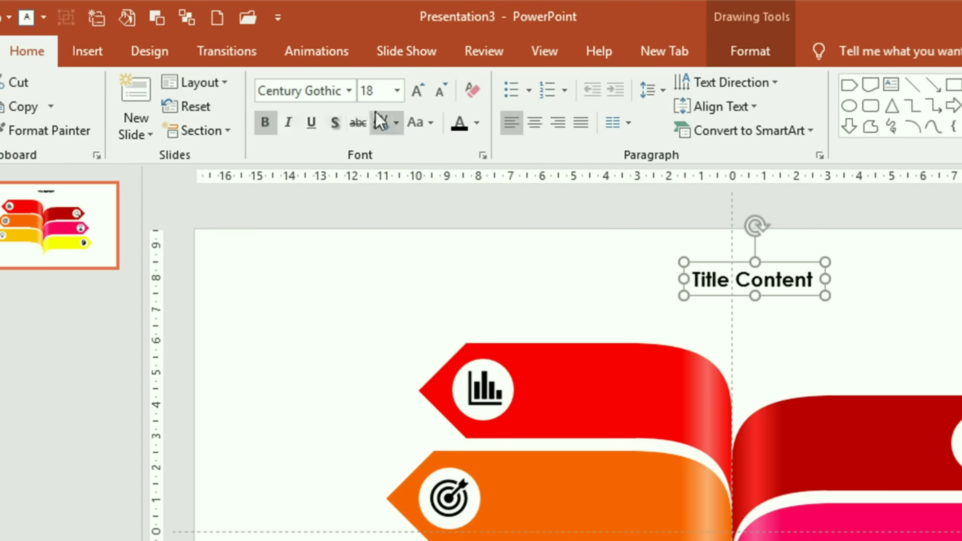
left_click(397, 90)
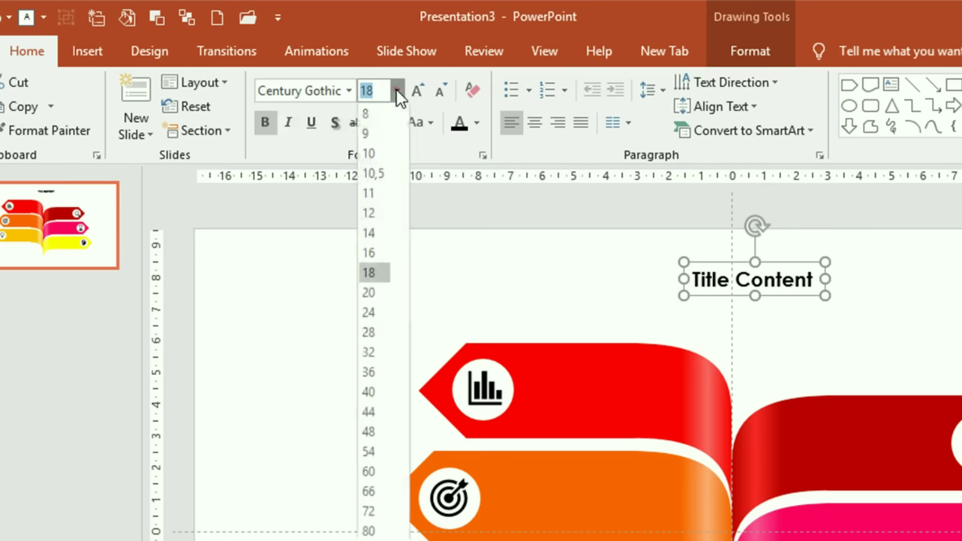
left_click(377, 296)
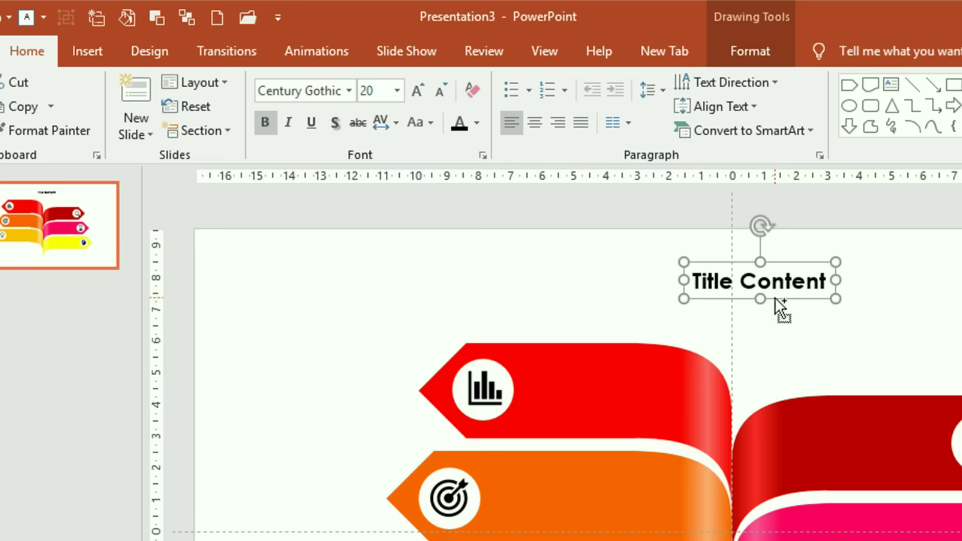
Step: Duplicate it below as an 18 pt non-bold 'deskripsi dari setiap Subtitle content' line
left_click_drag(774, 297, 777, 324)
left_click(694, 309)
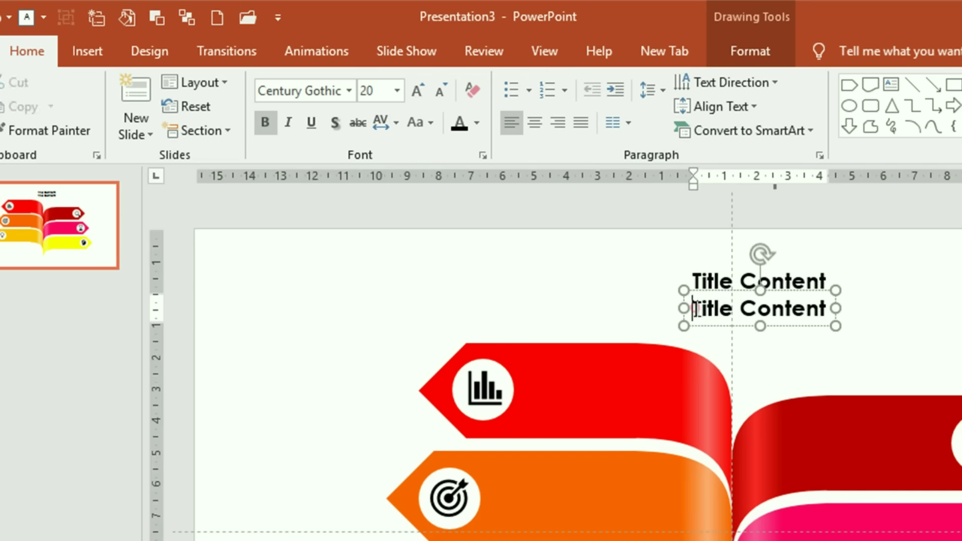
left_click_drag(694, 309, 827, 308)
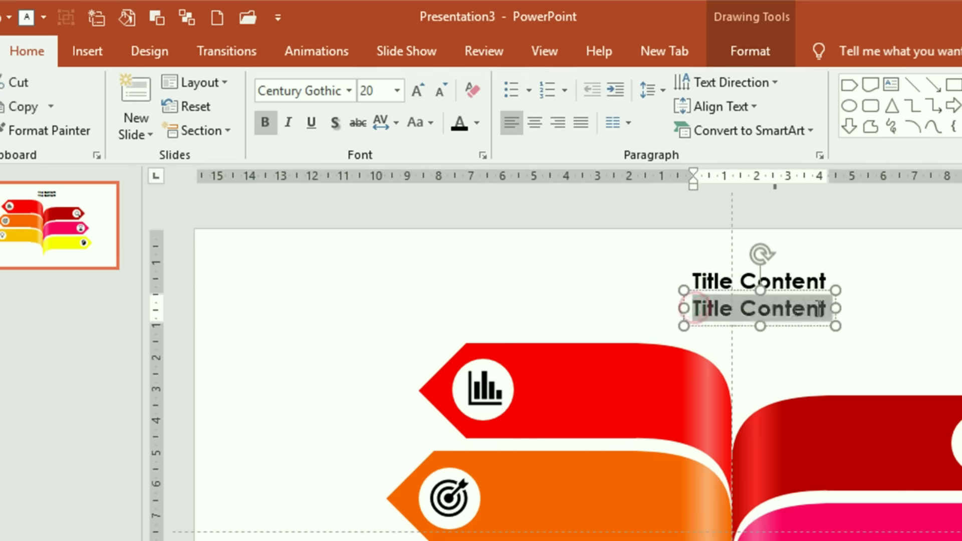
left_click(267, 128)
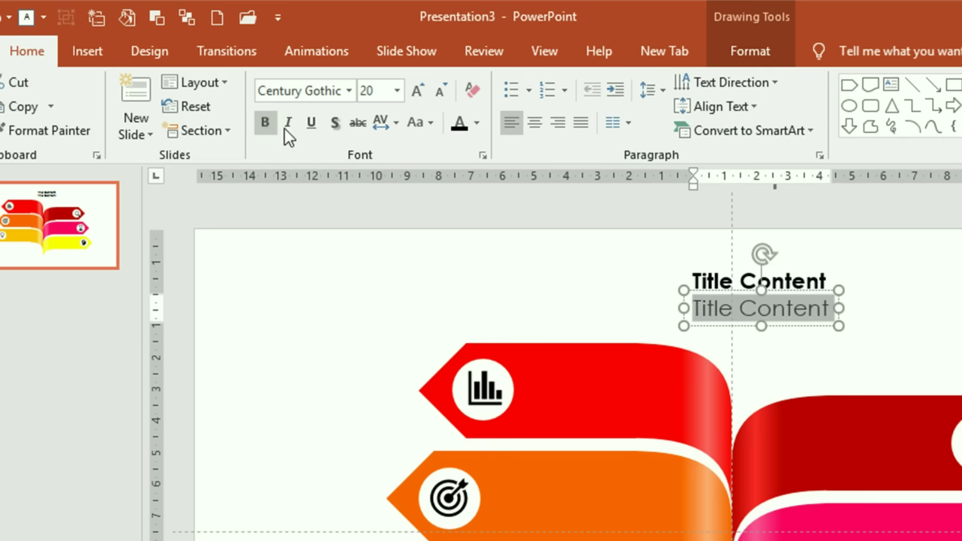
left_click(398, 92)
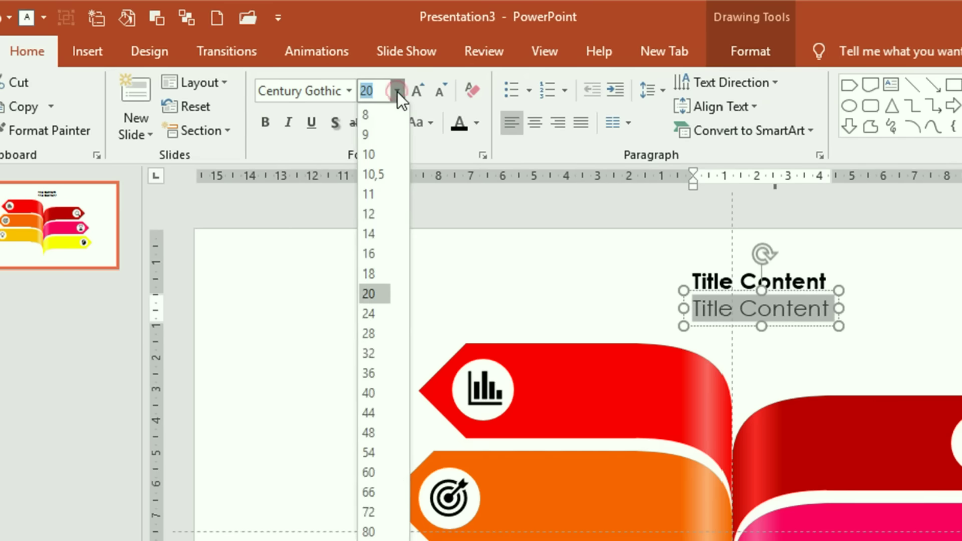
left_click(377, 273)
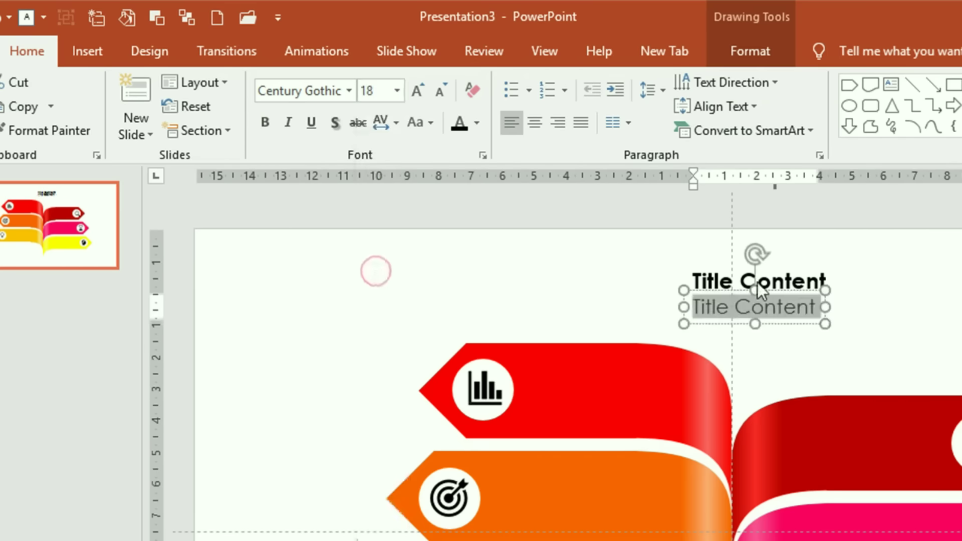
type("deskripsi dari")
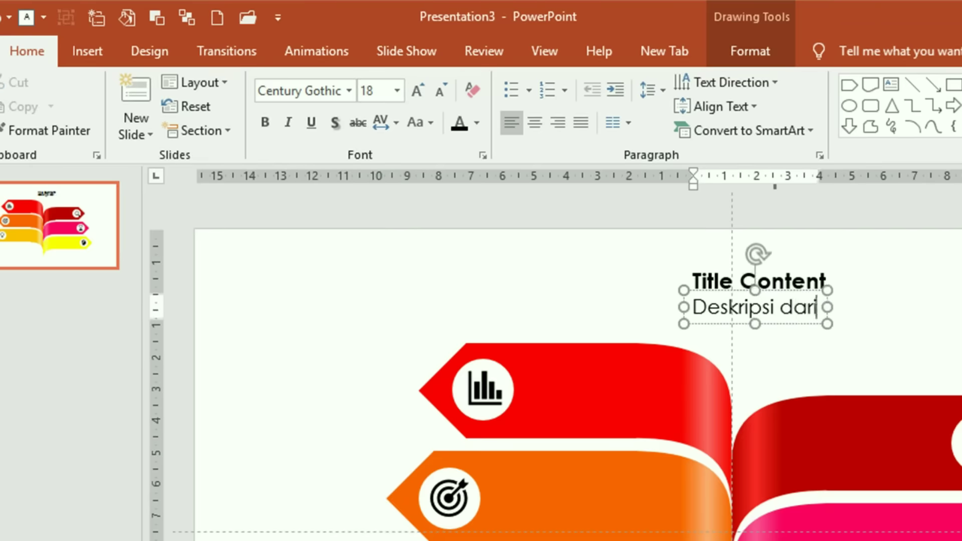
type(" setiap Subtitle con")
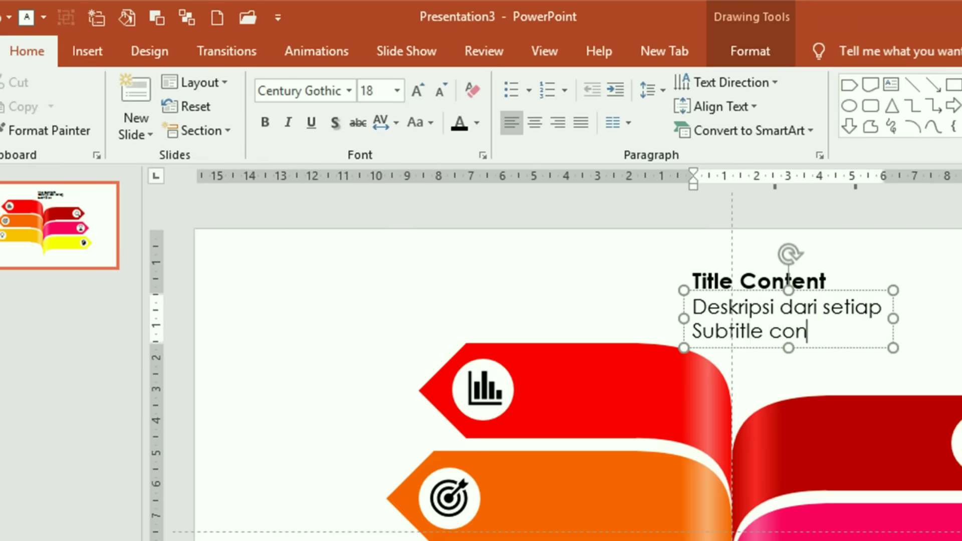
type("tent")
key("Escape")
key("Escape")
Step: Move both text boxes onto the red banner, colour them white, and copy them toward the orange banner
left_click(793, 261)
left_click_drag(793, 262, 815, 241)
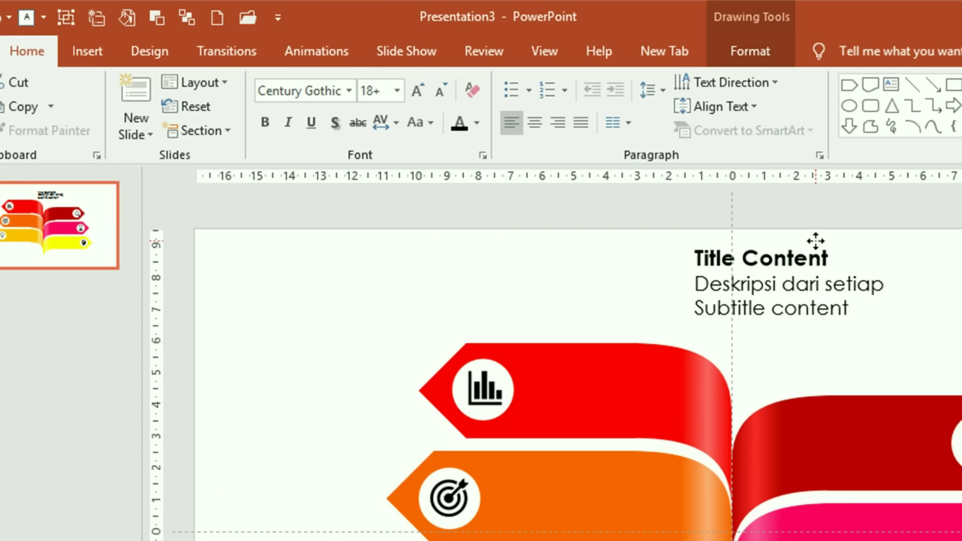
mouse_move(812, 240)
left_mouse_down()
mouse_move(700, 285)
mouse_move(662, 323)
mouse_move(644, 362)
left_mouse_up()
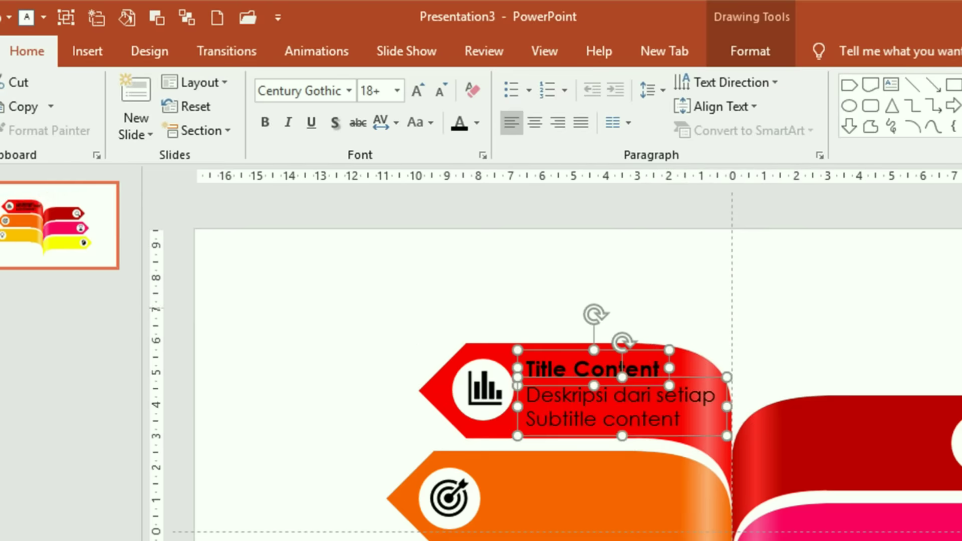
key("Left")
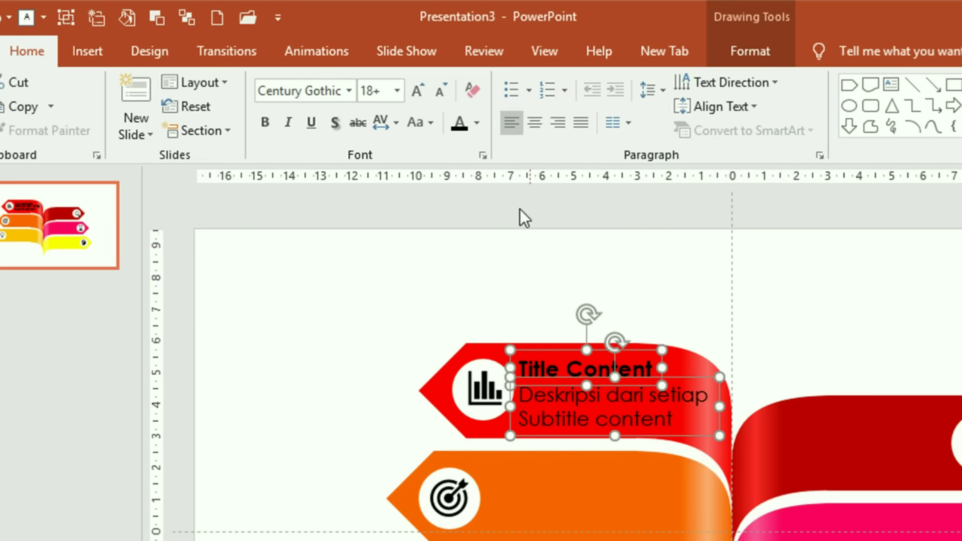
left_click(479, 127)
left_click(460, 167)
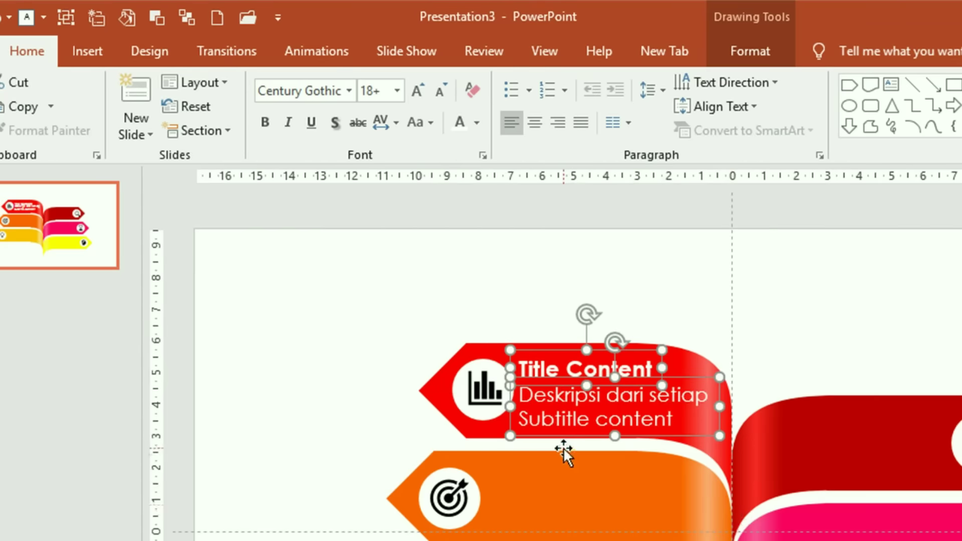
left_click_drag(564, 436, 355, 315)
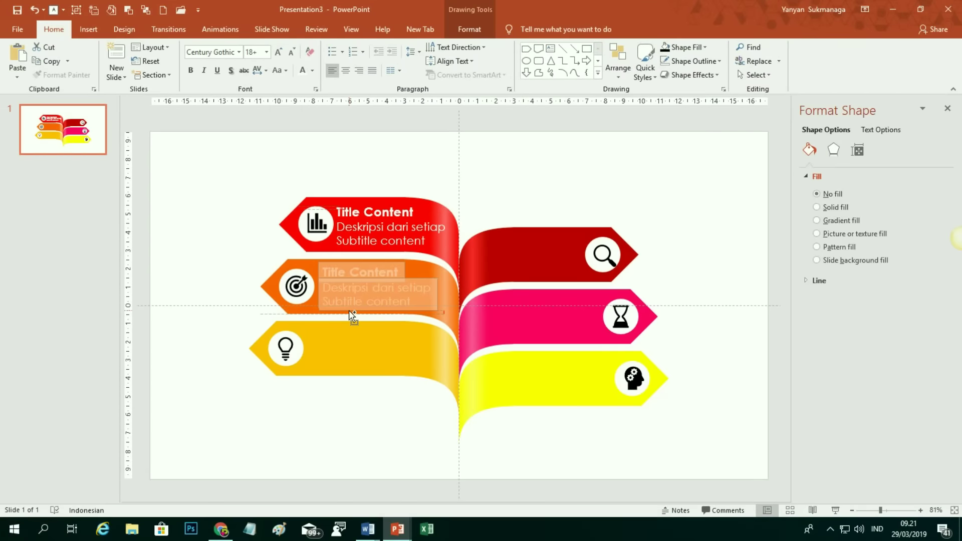
Step: Copy the text onto the orange banner, right-align the dark-red banner's text, and copy it onto the pink banner
mouse_move(355, 315)
left_mouse_down()
mouse_move(348, 376)
mouse_move(503, 265)
left_mouse_up()
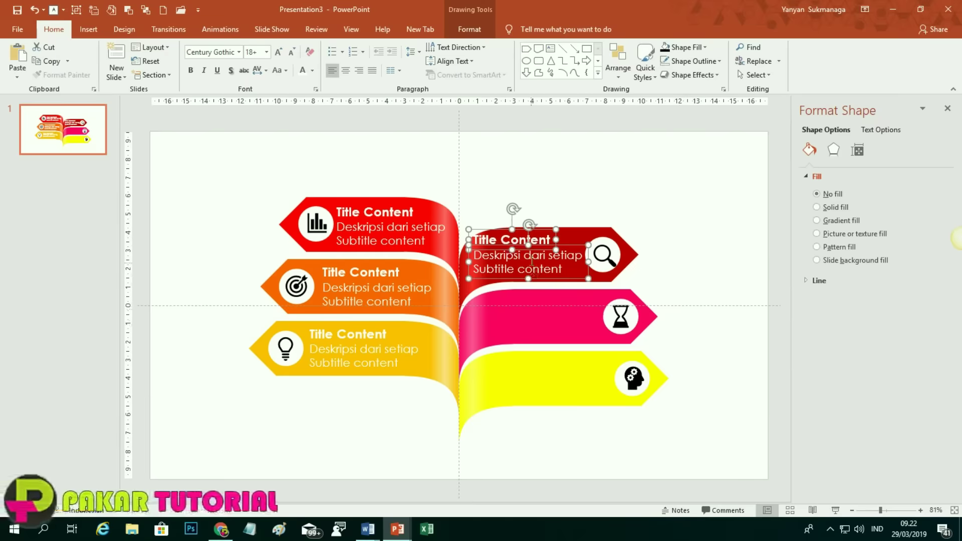
left_click(573, 258)
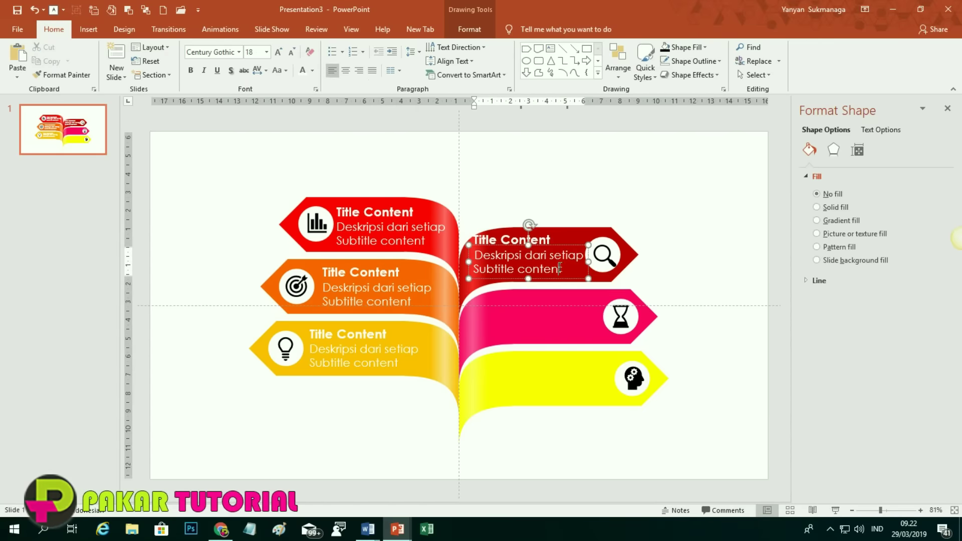
key("ctrl+r")
left_click(660, 204)
left_click(565, 259, "shift")
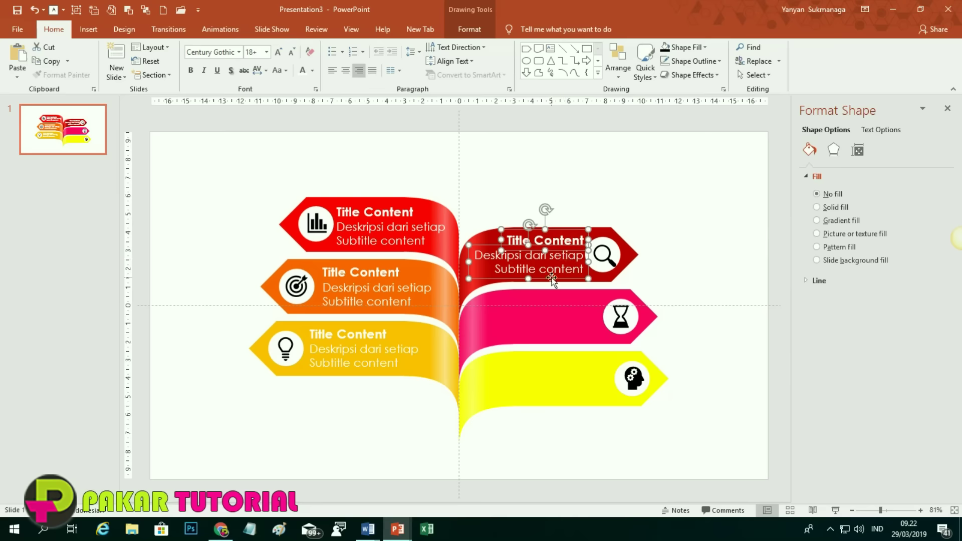
left_click_drag(551, 278, 578, 400)
left_click(739, 316)
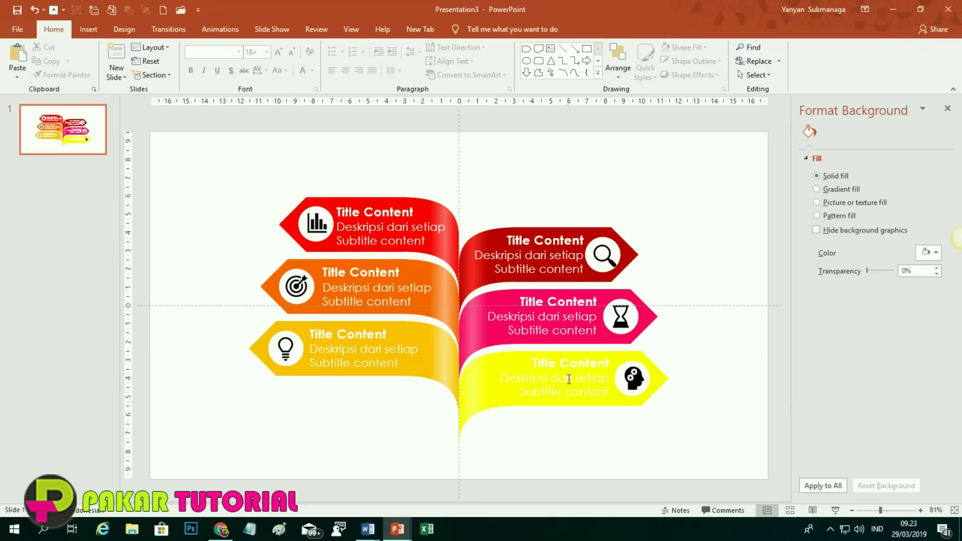
Step: Recolour the bottom-right yellow banner lime green, then select the red banner's icon and text
left_click(517, 368)
left_click(927, 279)
left_click(866, 406)
left_click(709, 269)
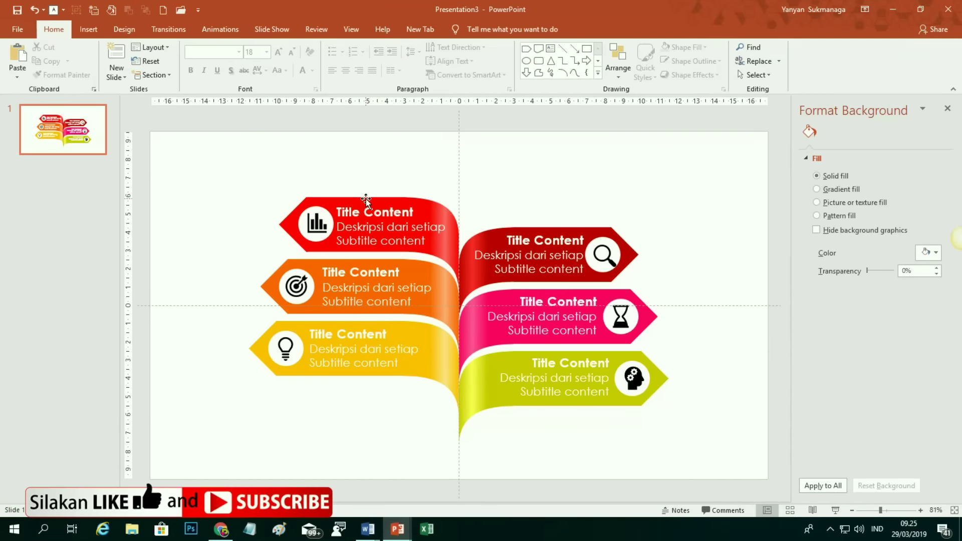
mouse_move(256, 173)
left_mouse_down()
mouse_move(426, 260)
mouse_move(485, 263)
left_mouse_up()
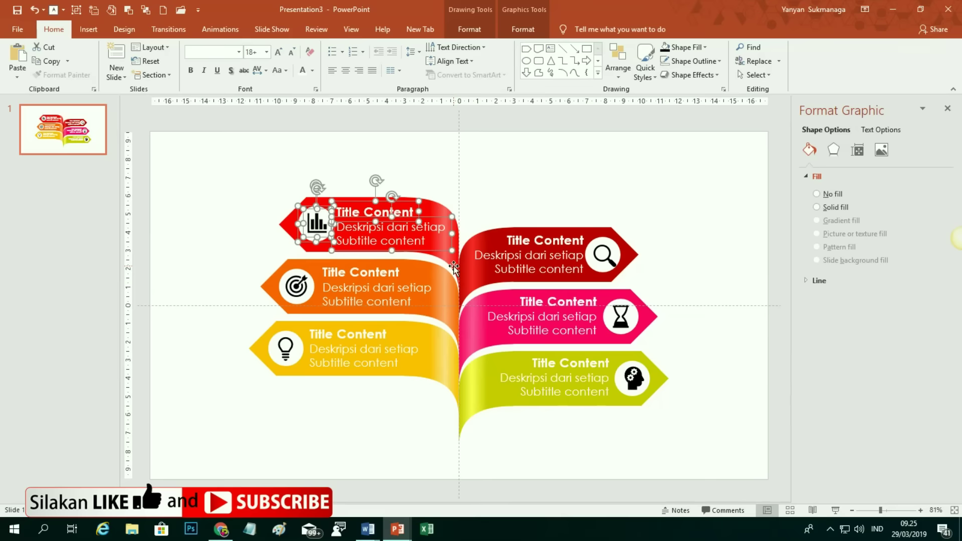
Step: Group the red banner with its icon and text (Ctrl+G), then select the orange banner's parts
left_click(453, 266, "shift")
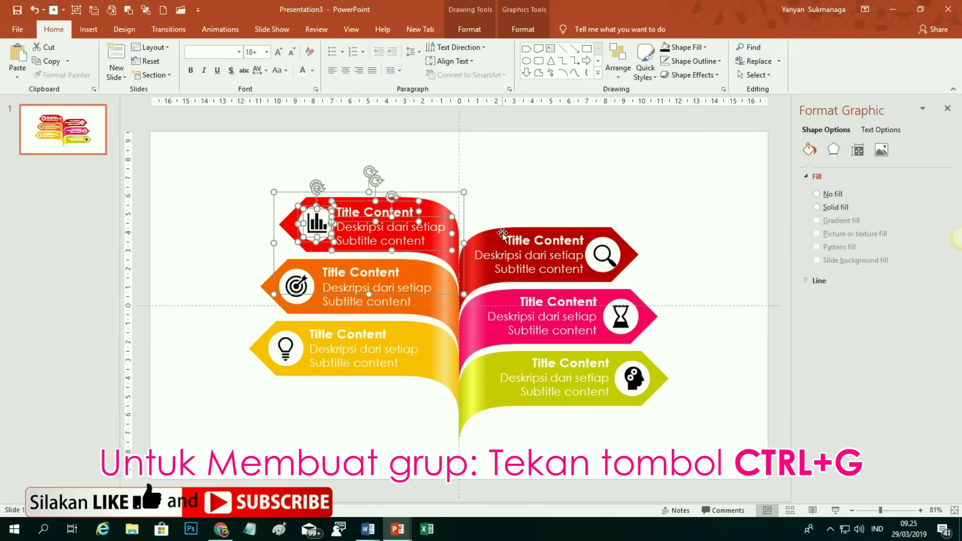
key("ctrl+g")
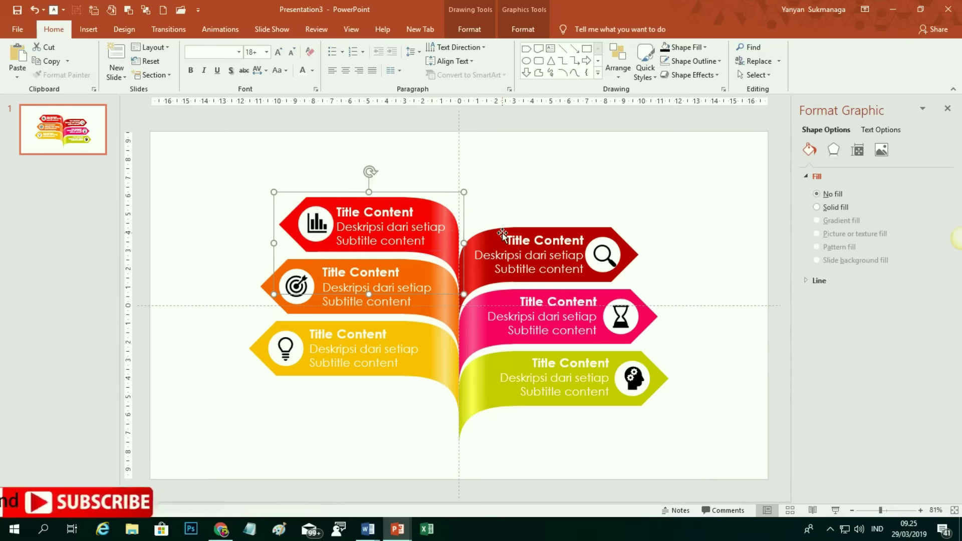
left_click(232, 250)
left_click_drag(229, 245, 450, 341)
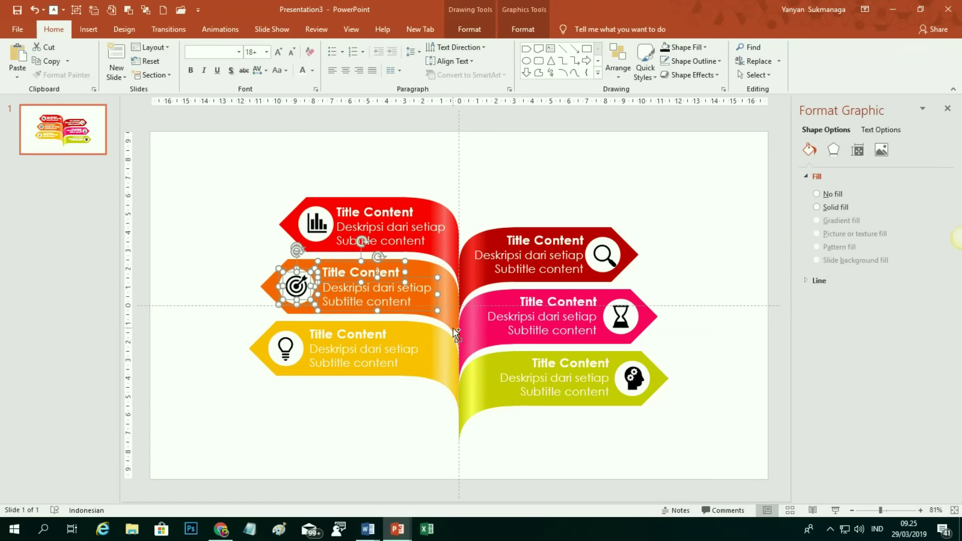
left_click(455, 326, "shift")
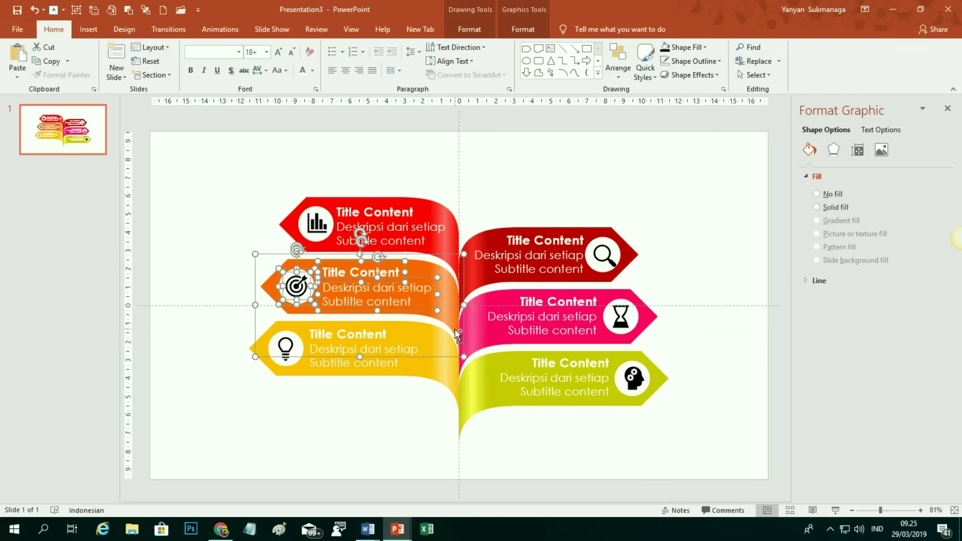
left_click(372, 415)
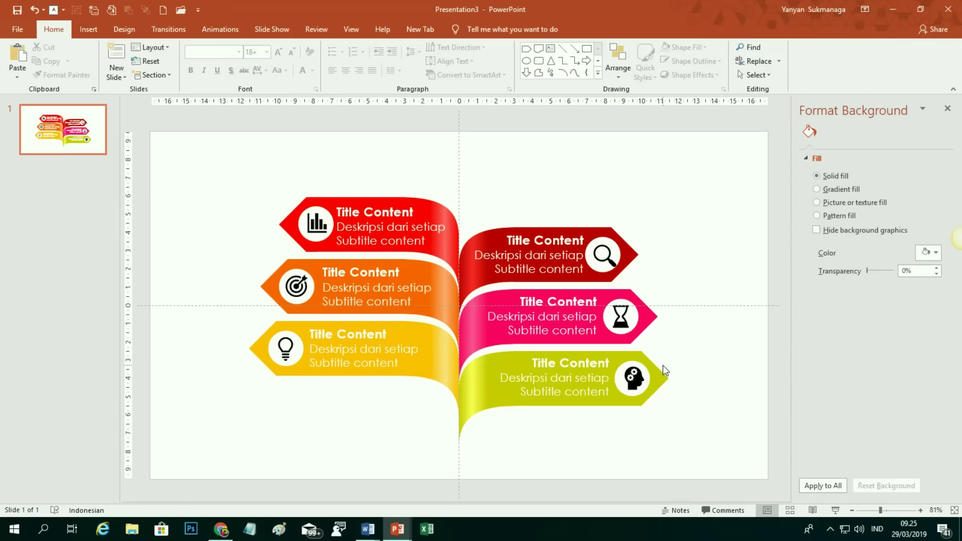
Step: Marquee-select the yellow, lime, pink and dark-red banners' parts in turn to check them
left_click_drag(207, 309, 451, 384)
left_click(460, 403)
left_click_drag(704, 329, 477, 404)
left_click(478, 404)
left_click_drag(679, 266, 586, 368)
left_click(660, 243)
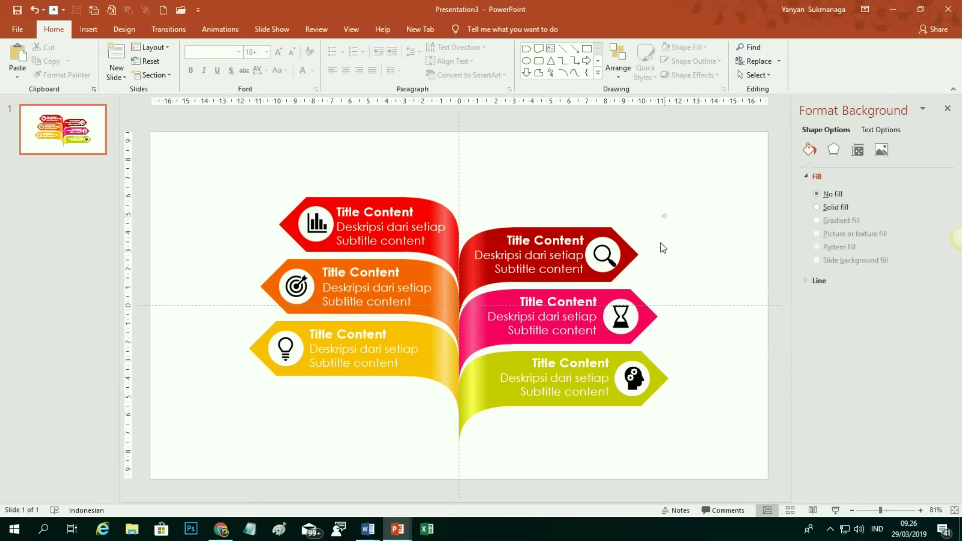
left_click_drag(666, 214, 467, 296)
left_click(700, 281)
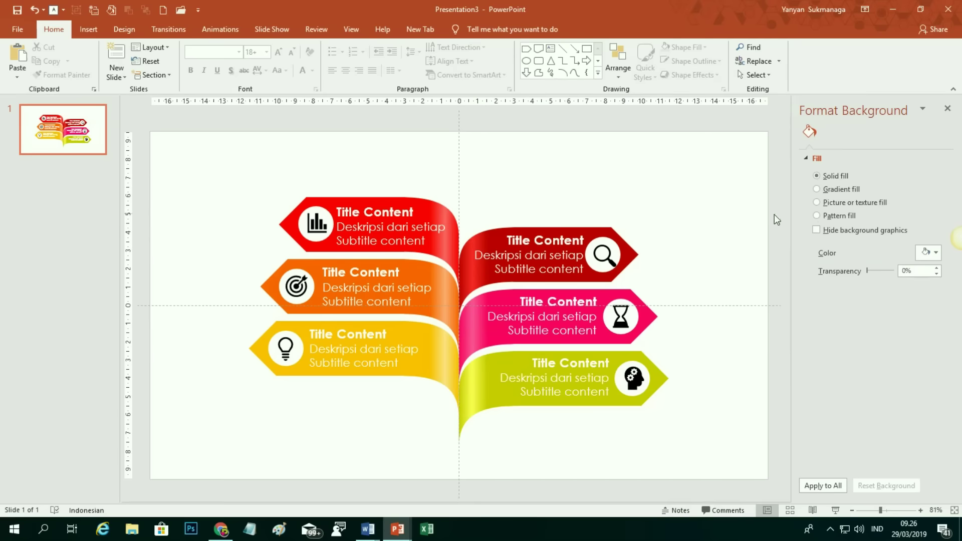
Step: Give the background a two-stop gradient fill running from white to grey
left_click(817, 190)
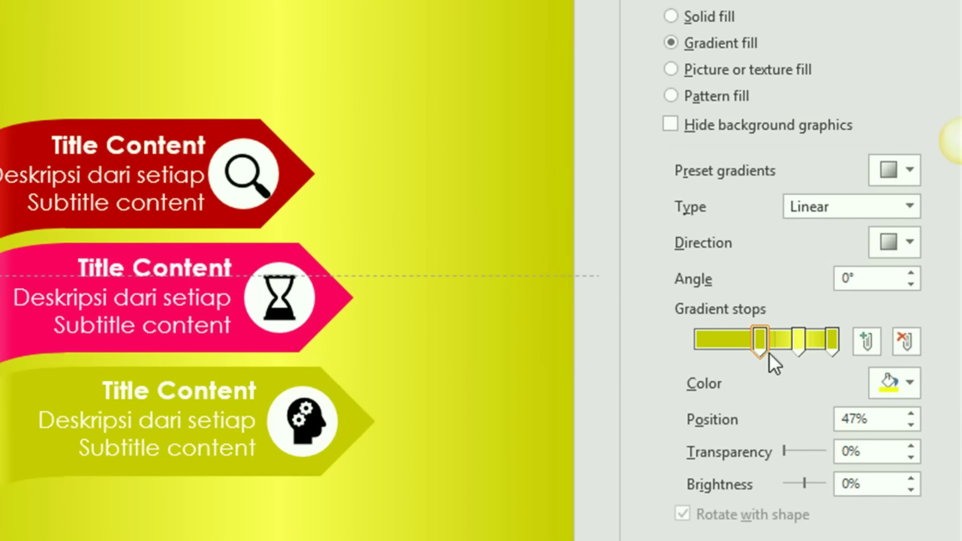
left_click(761, 345)
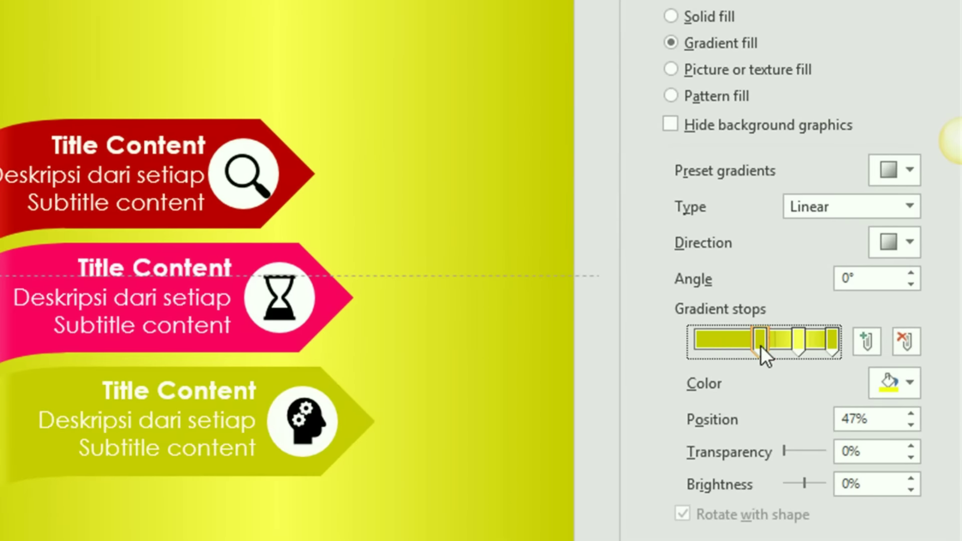
left_click(906, 345)
left_click_drag(798, 343, 694, 358)
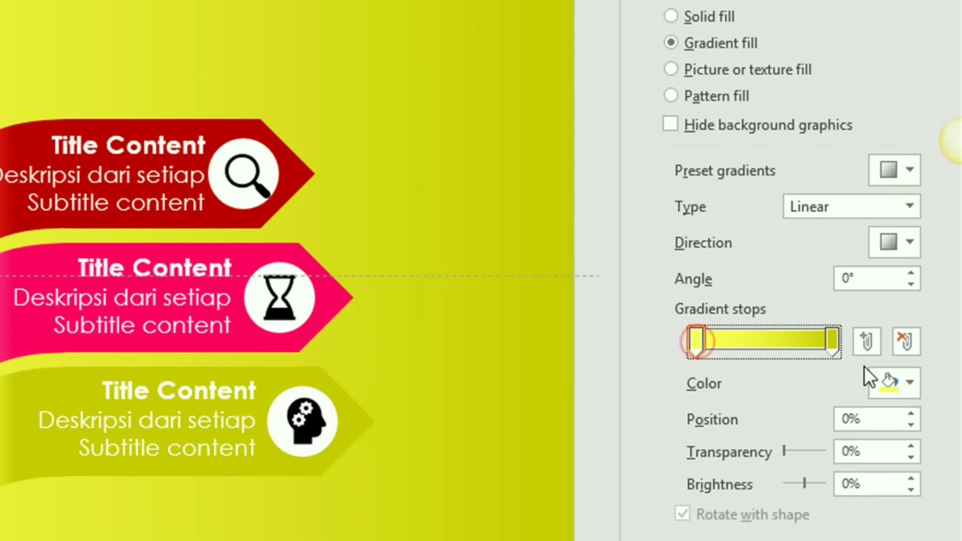
left_click(910, 383)
left_click(760, 434)
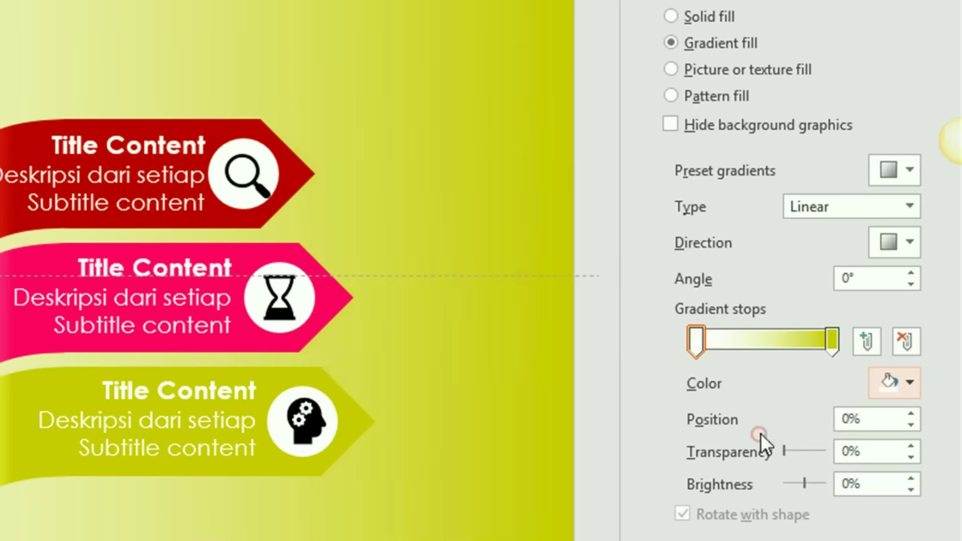
left_click(832, 344)
left_click(910, 383)
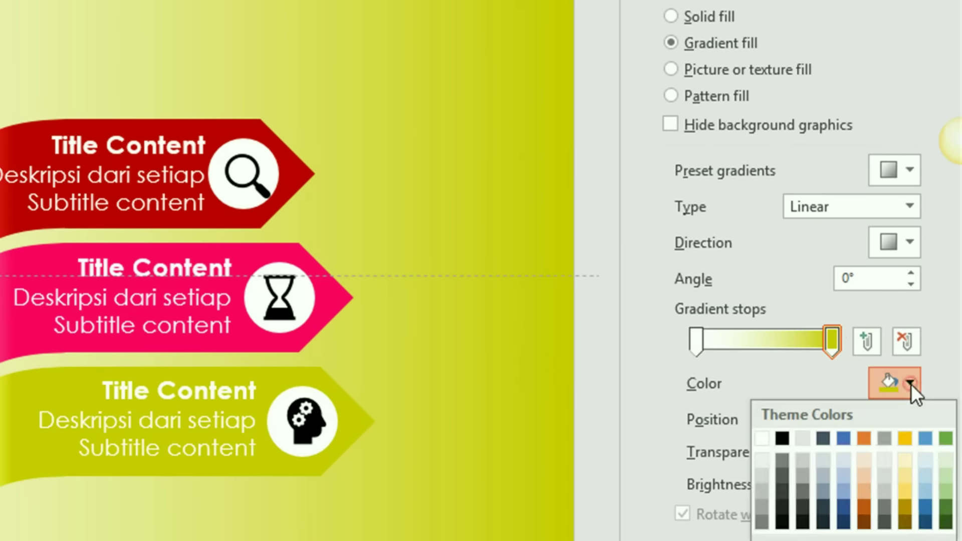
left_click(762, 487)
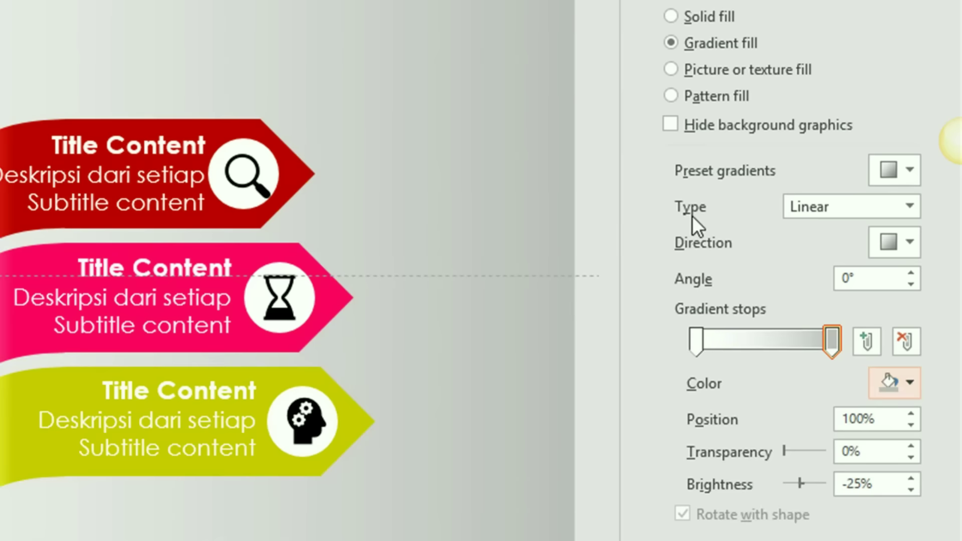
Step: Make the background gradient Radial with direction From Center
left_click(913, 205)
left_click(852, 251)
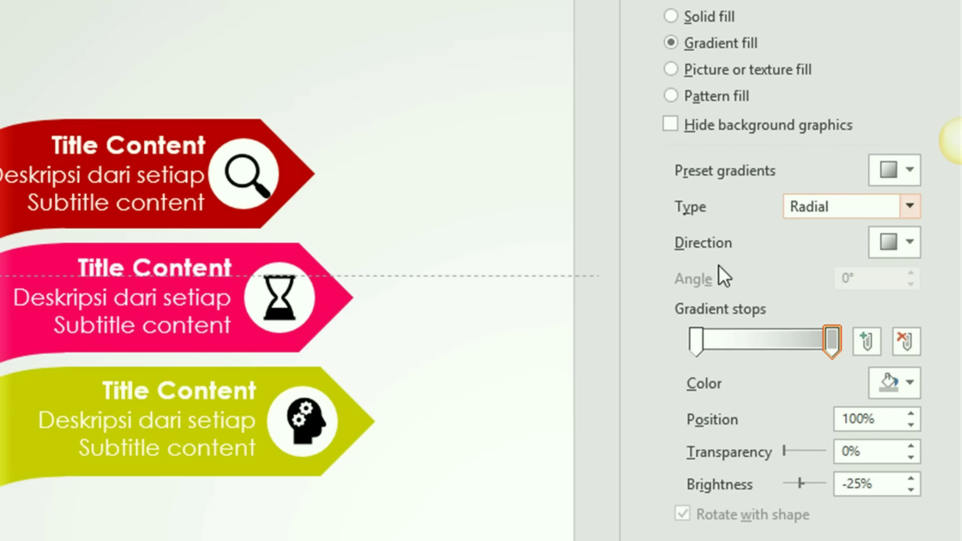
left_click(909, 241)
left_click(825, 290)
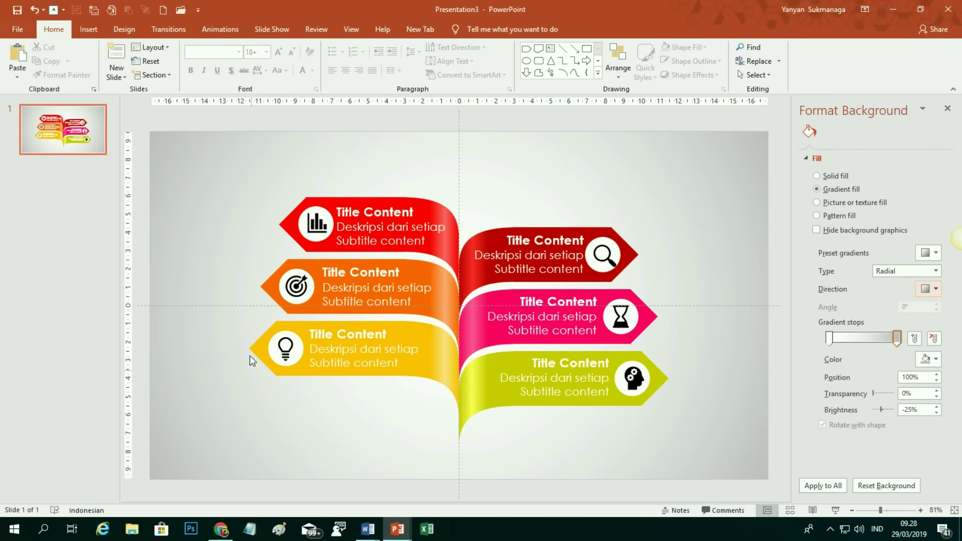
Step: Nudge all the infographic banners upward
left_click_drag(203, 165, 740, 501)
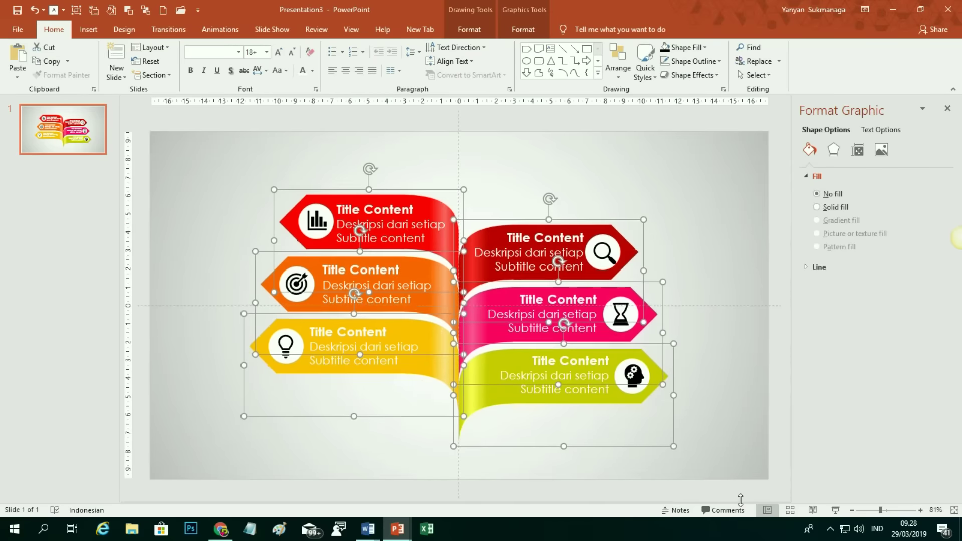
key("Up")
key("Up")
key("Up")
key("Up")
key("Up")
key("Up")
key("Up")
key("Up")
key("Up")
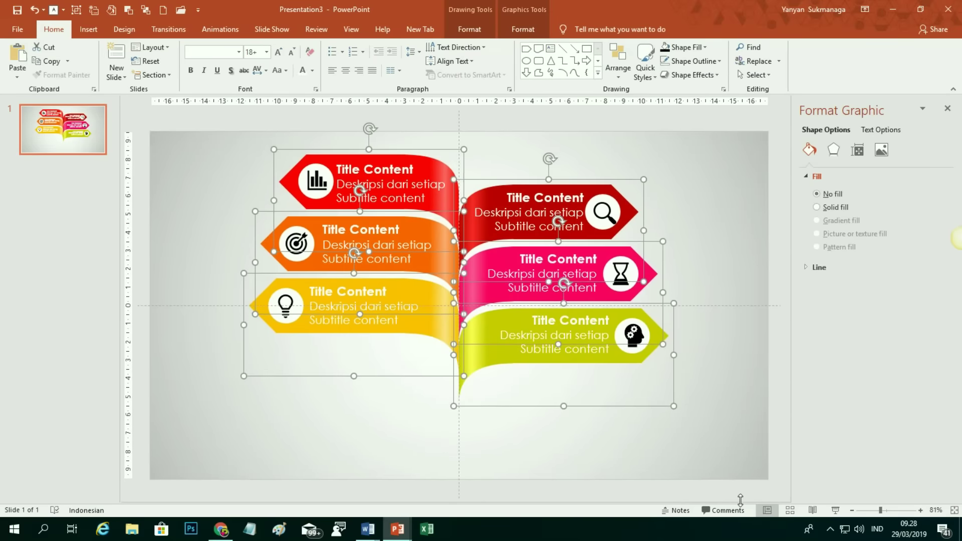
left_click(432, 457)
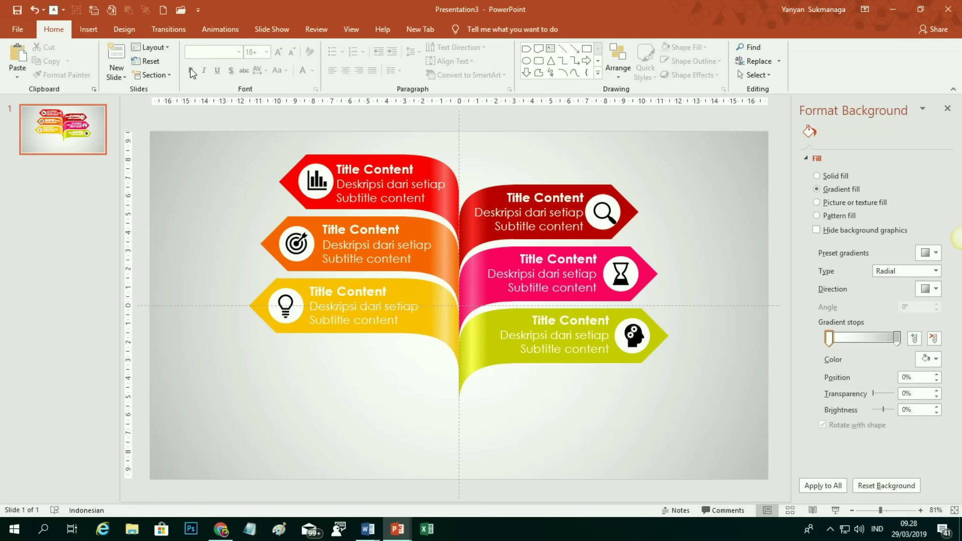
Step: Add a 72 pt 'Title Silde' text box centred beneath the banners
left_click(88, 29)
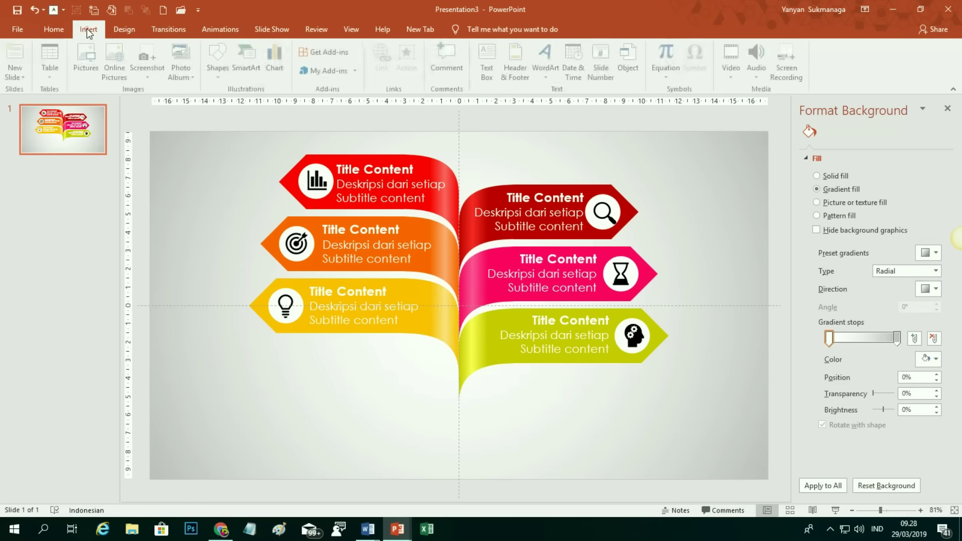
left_click(486, 57)
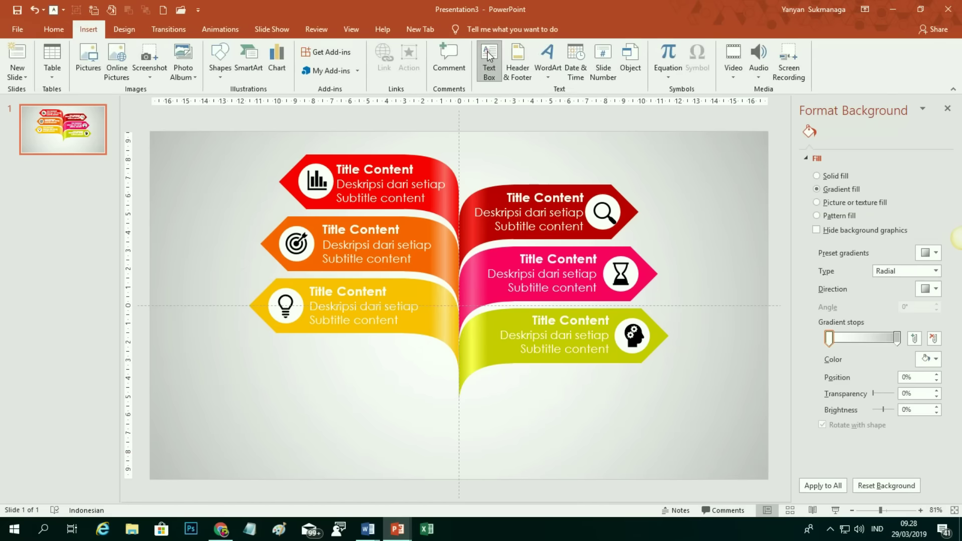
left_click(458, 438)
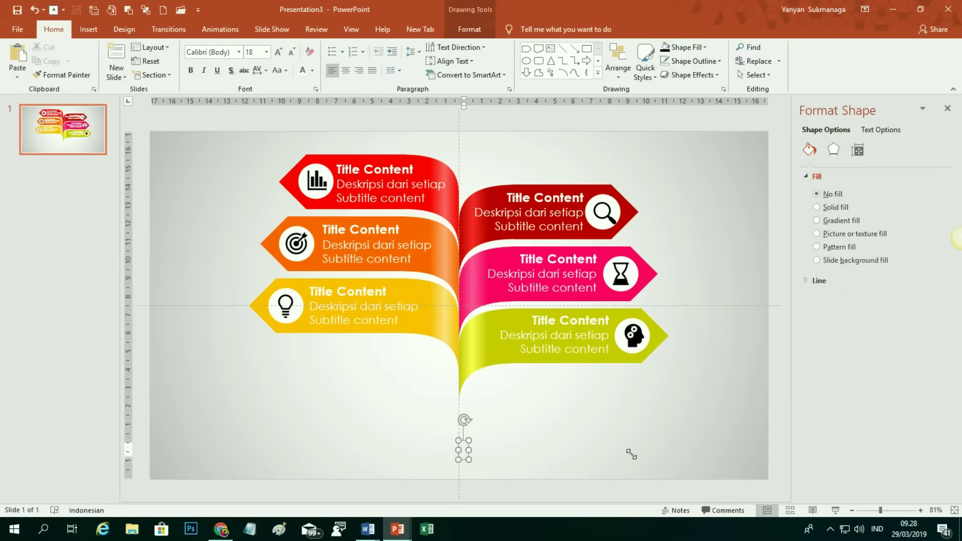
type("Title Silde")
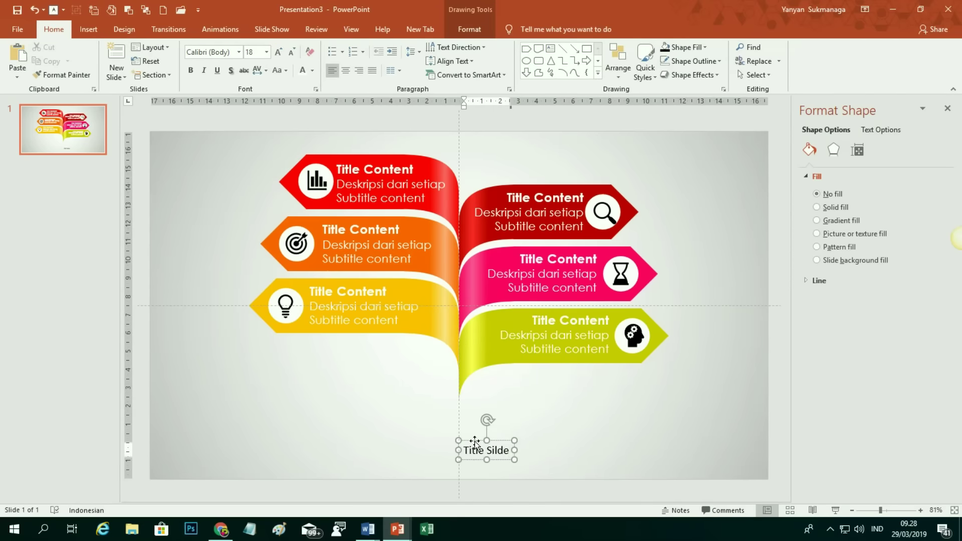
left_click(474, 443)
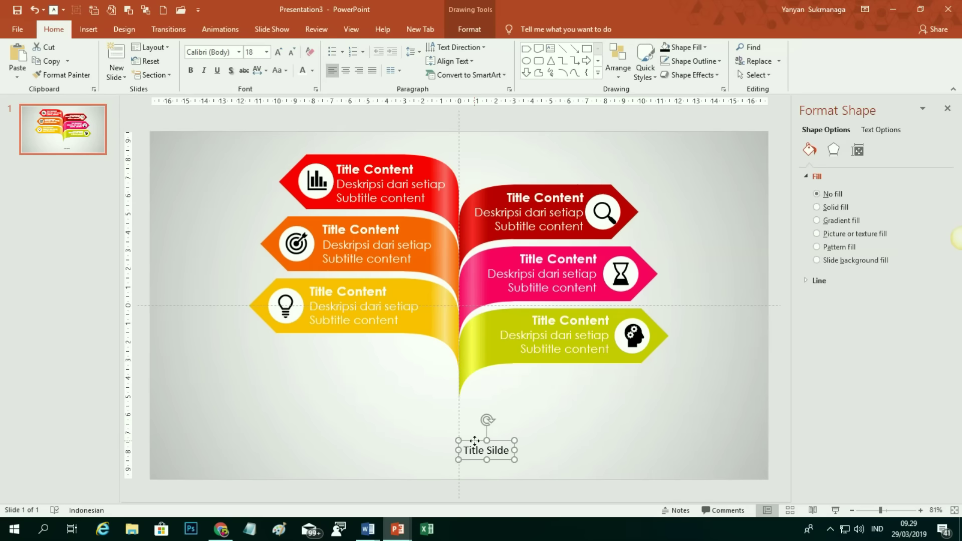
left_click(239, 51)
scroll(242, 225, "down", 5)
scroll(242, 224, "down", 5)
key("Escape")
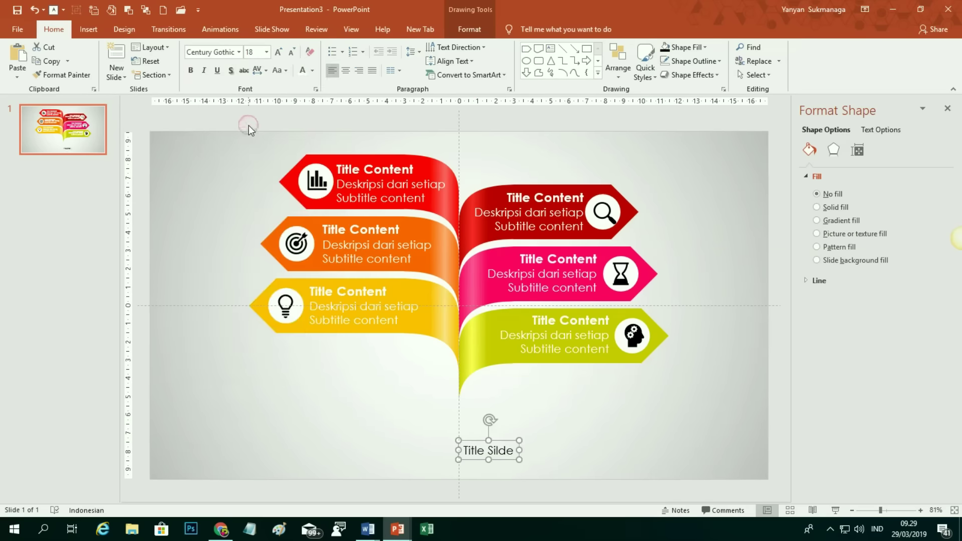
left_click(265, 53)
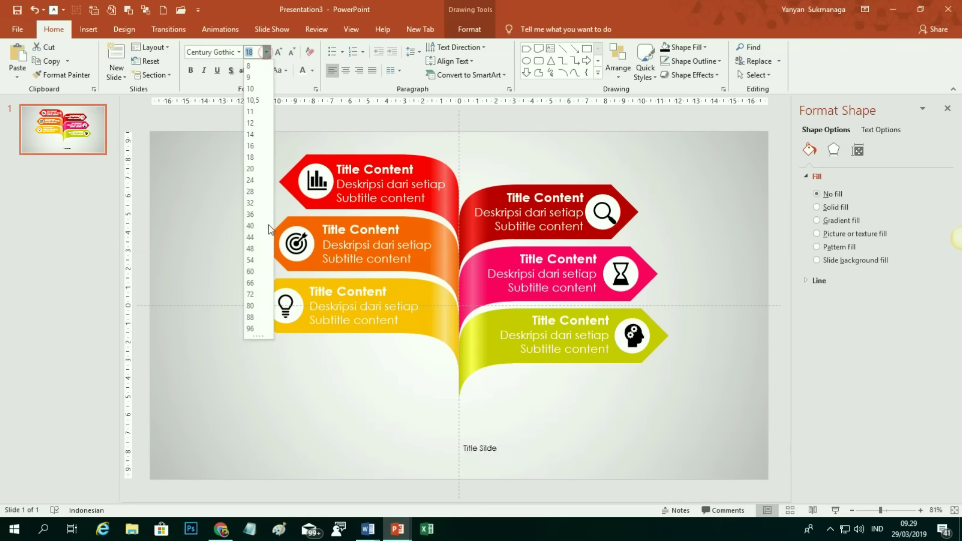
left_click(249, 292)
mouse_move(544, 426)
left_mouse_down()
mouse_move(444, 409)
mouse_move(560, 444)
left_mouse_up()
Step: Make 'Silde' bold and pink, then select the globe-laptop icon in the icon library
left_click(190, 70)
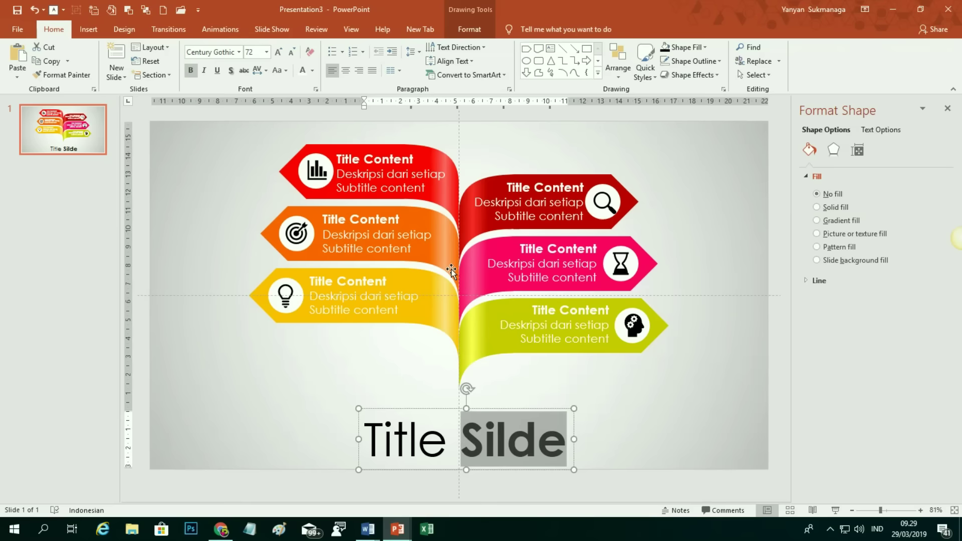
left_click(312, 70)
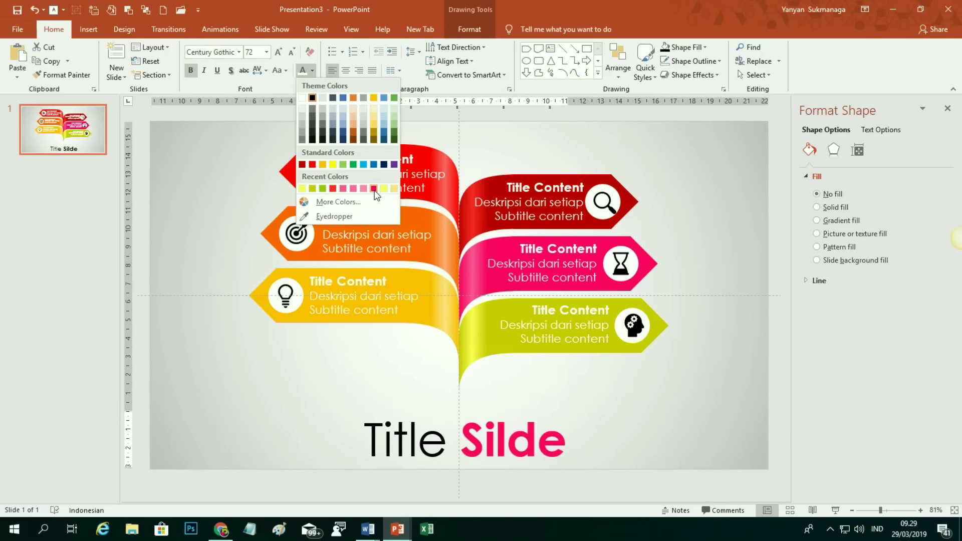
left_click(373, 189)
left_click(719, 425)
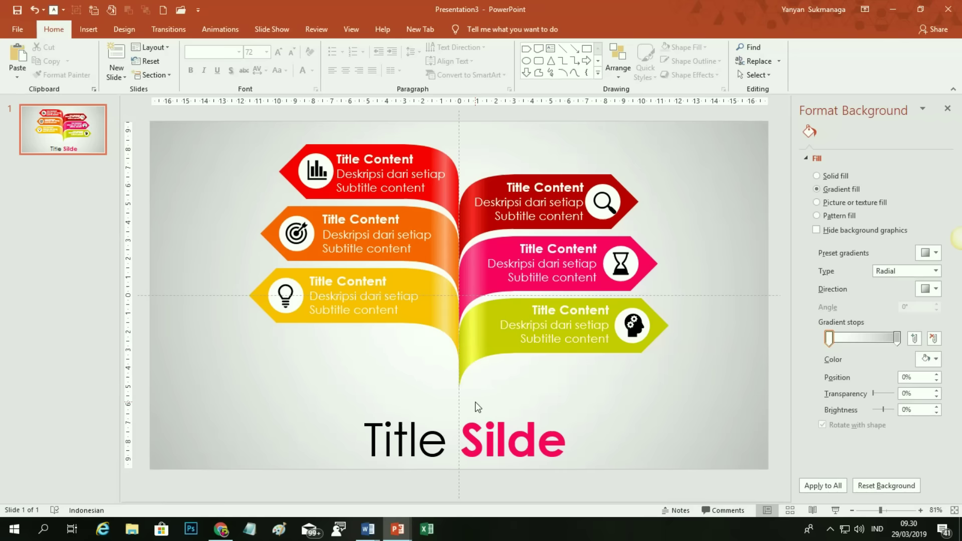
left_click(621, 483)
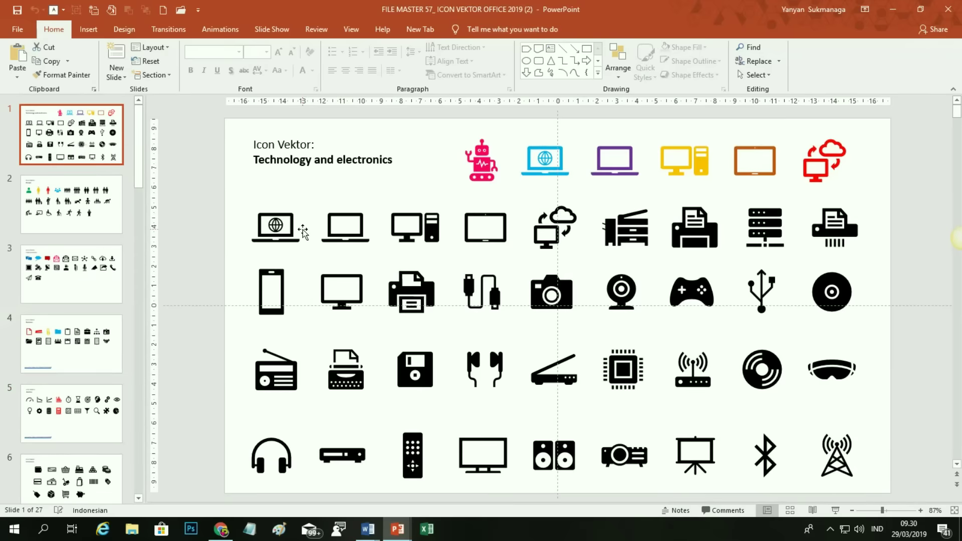
left_click(289, 228)
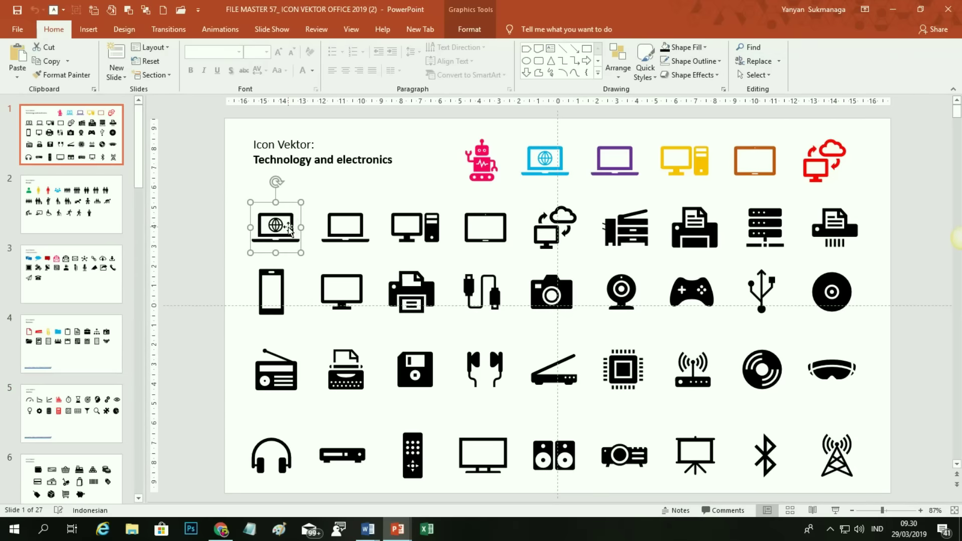
mouse_move(461, 479)
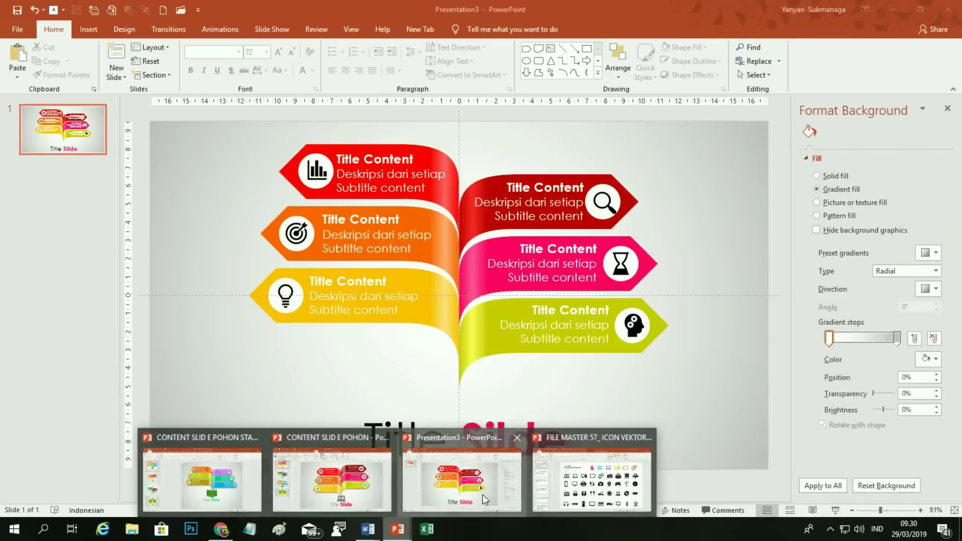
Step: Paste the globe-laptop icon below the banners, enlarge it, and start the slide show
left_click(483, 498)
key("ctrl+v")
mouse_move(221, 210)
left_mouse_down()
mouse_move(341, 348)
mouse_move(492, 369)
left_mouse_up()
left_click_drag(482, 409, 496, 415)
left_click(660, 449)
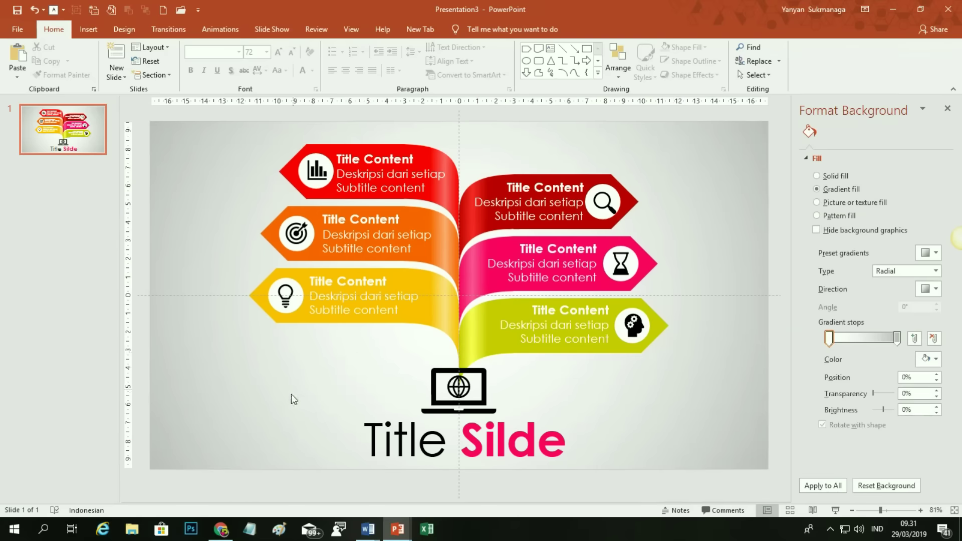
left_click(835, 510)
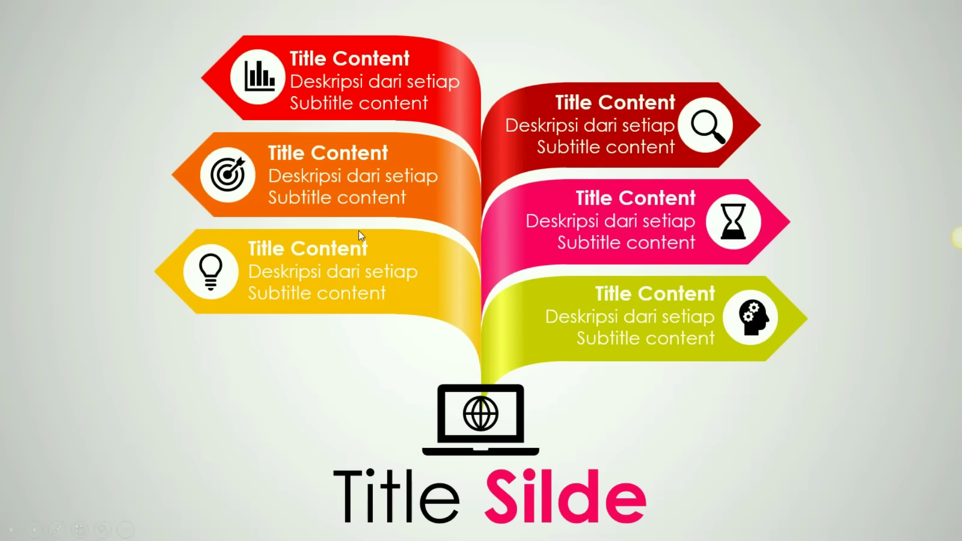
Step: Exit the slide show with Esc
key("Escape")
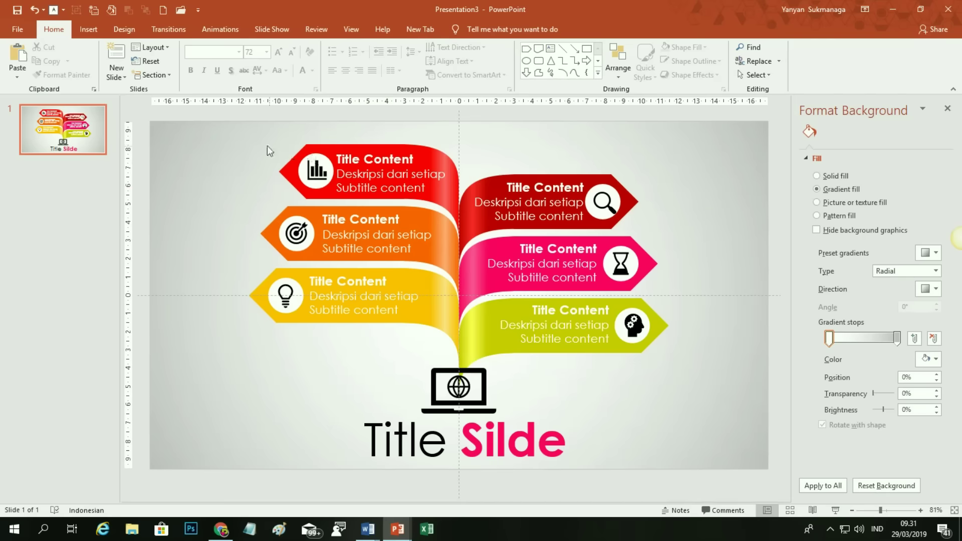
Step: Select all slide objects and give them a bottom offset shadow
left_click_drag(216, 130, 765, 444)
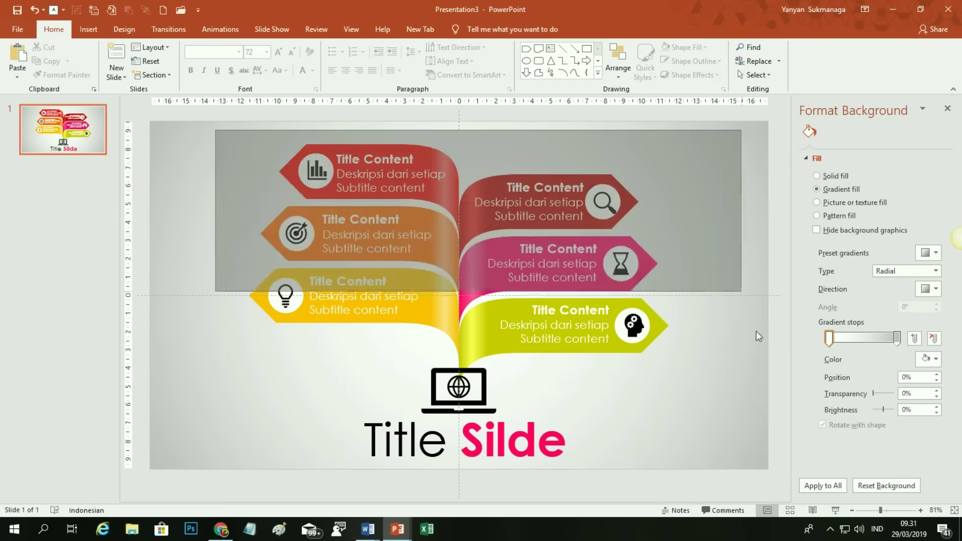
left_click_drag(766, 444, 765, 476)
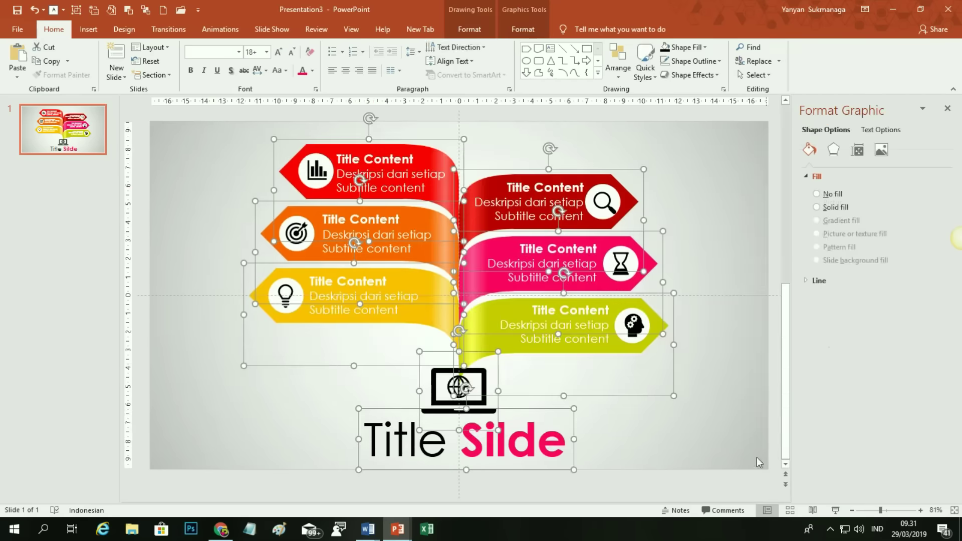
left_click(470, 31)
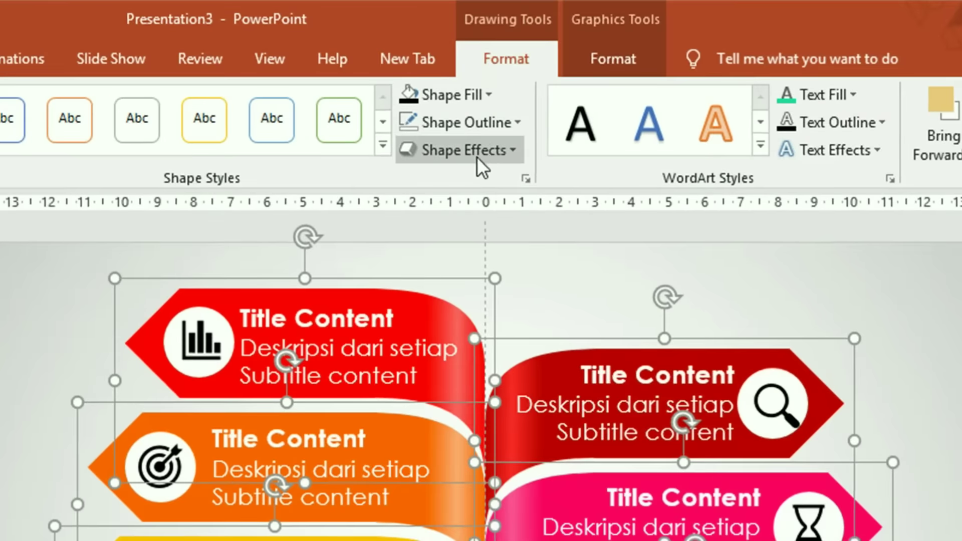
left_click(491, 157)
mouse_move(478, 251)
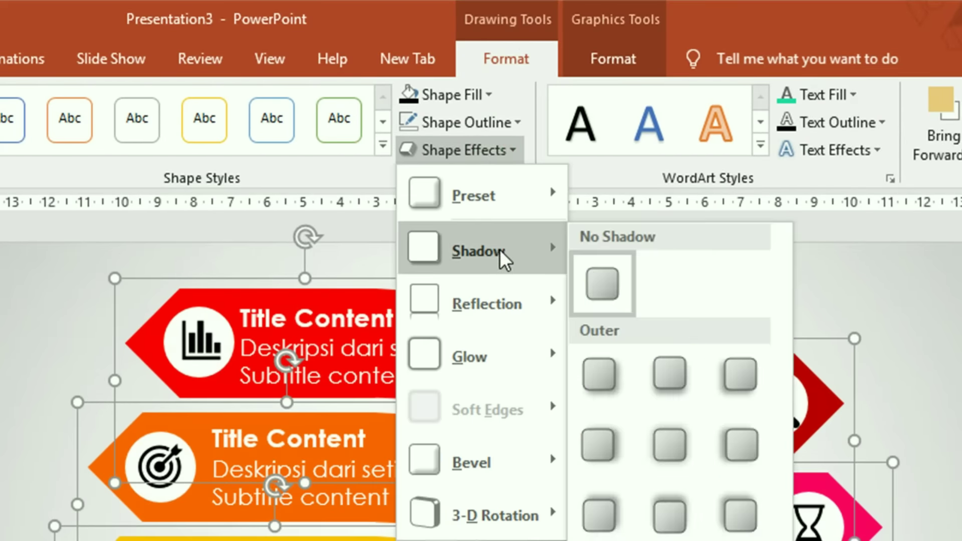
left_click(690, 396)
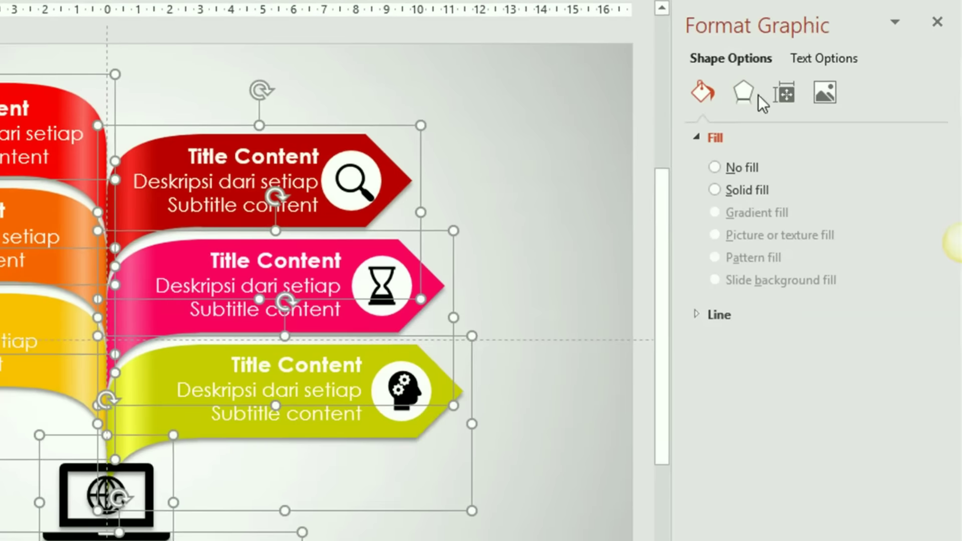
Step: Set the shadow distance to 10 pt and blur to 12 pt
left_click(742, 99)
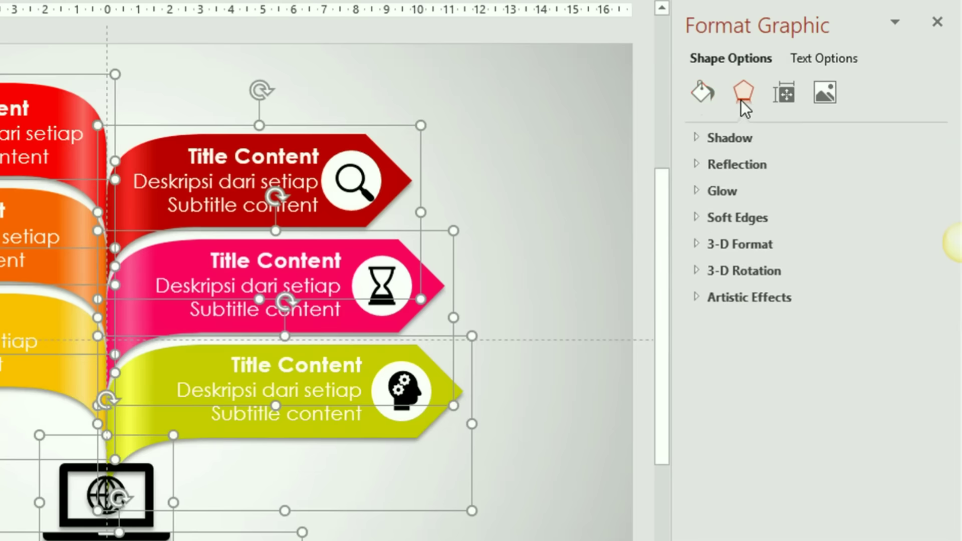
left_click(747, 136)
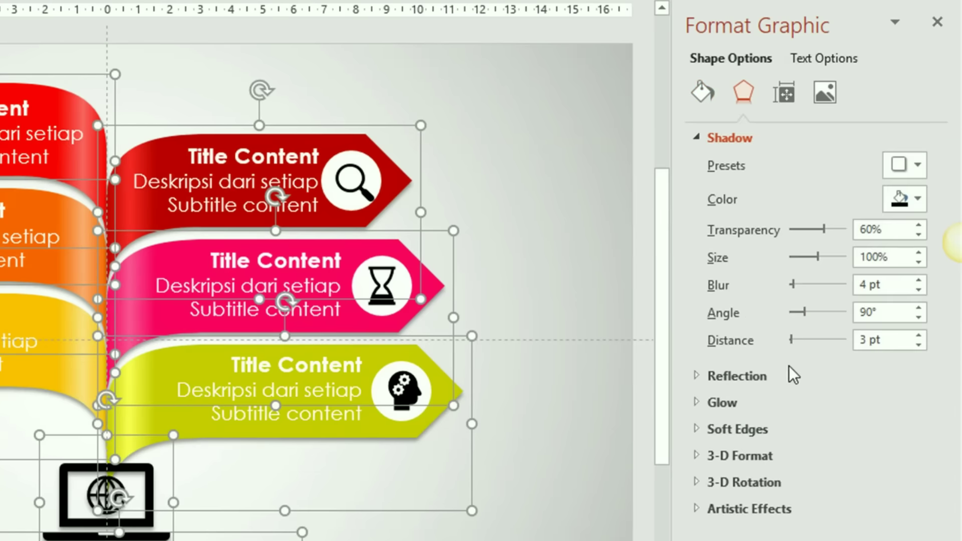
left_click(918, 334)
left_click(918, 335)
left_click(918, 335)
left_click(918, 335)
left_click(918, 335)
left_click(918, 334)
left_click(918, 334)
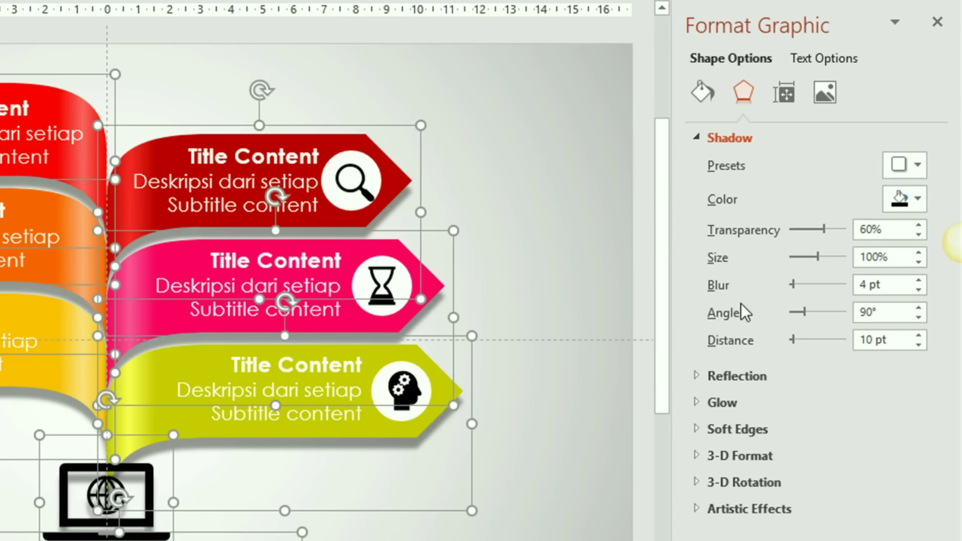
left_click(919, 282)
left_click(918, 281)
left_click(918, 281)
left_click(919, 282)
left_click(919, 281)
left_click(919, 282)
left_click(919, 282)
left_click(918, 281)
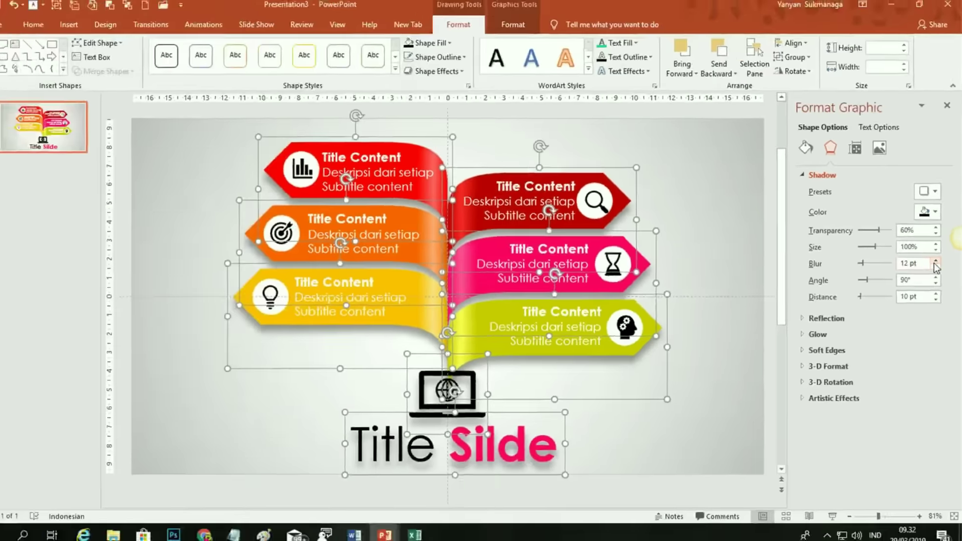
Step: Send the laptop icon to the back, behind the banners
left_click(492, 387)
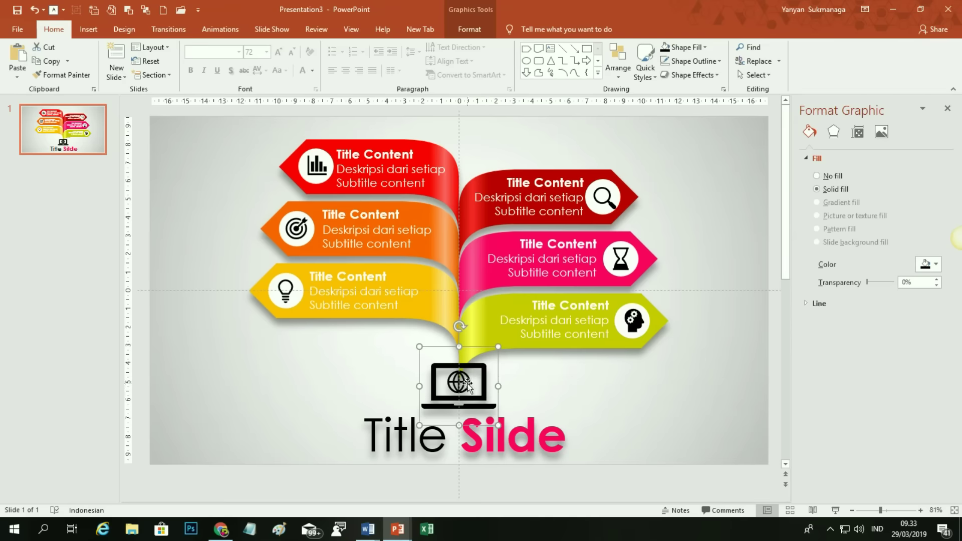
left_click(469, 30)
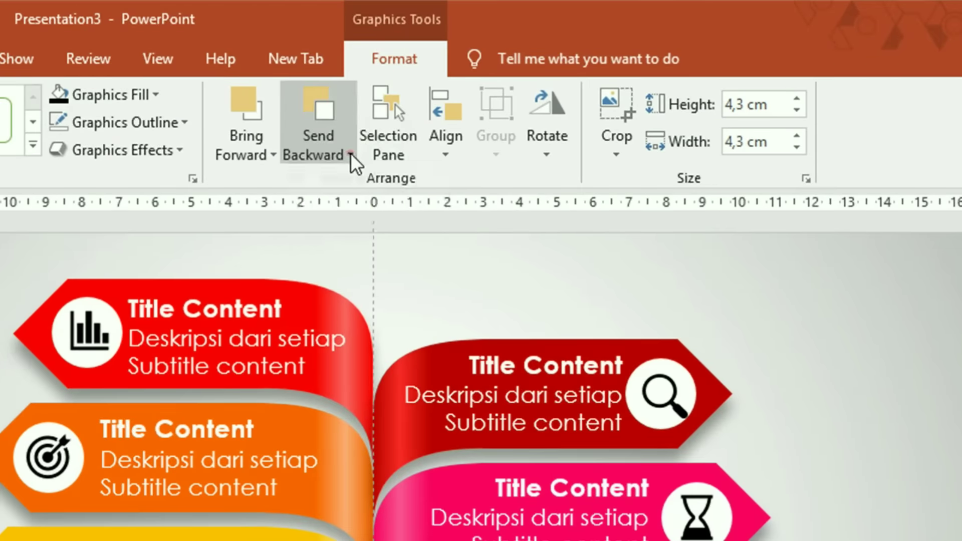
left_click(351, 153)
left_click(355, 208)
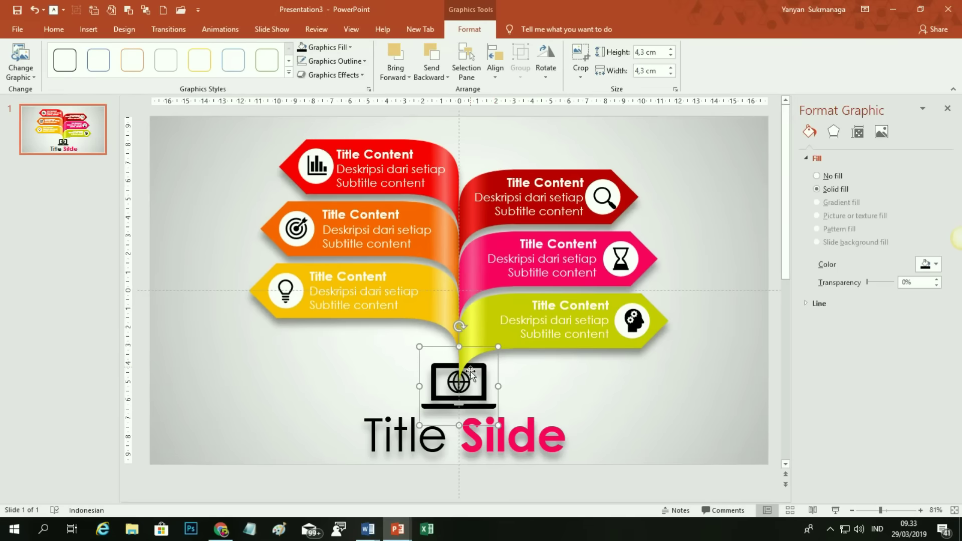
left_click(719, 405)
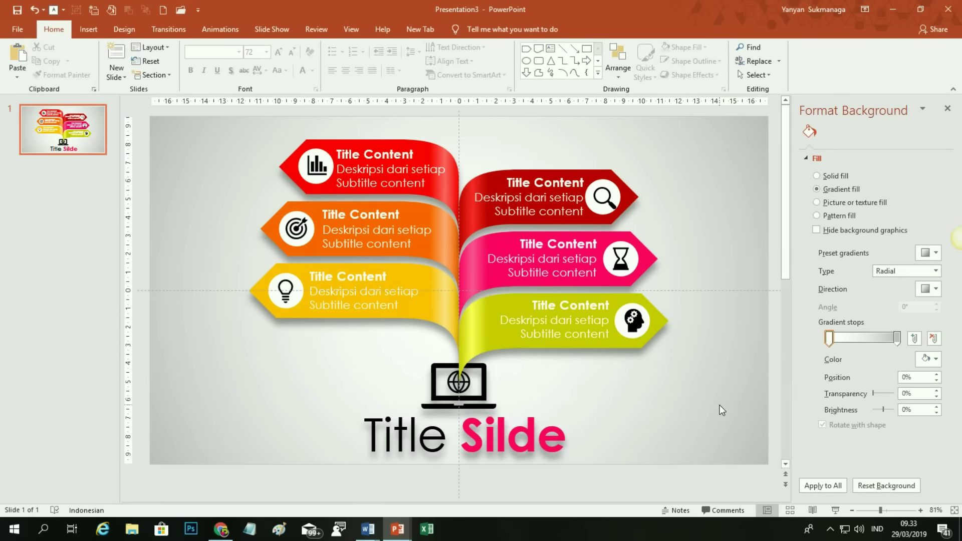
Step: Select all six banner groups together
left_click(570, 342)
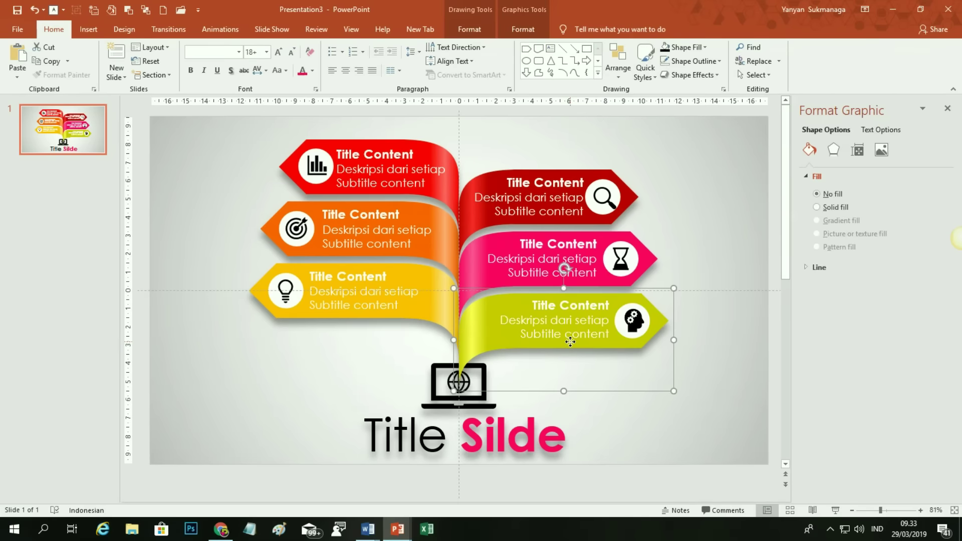
left_click(348, 297, "shift")
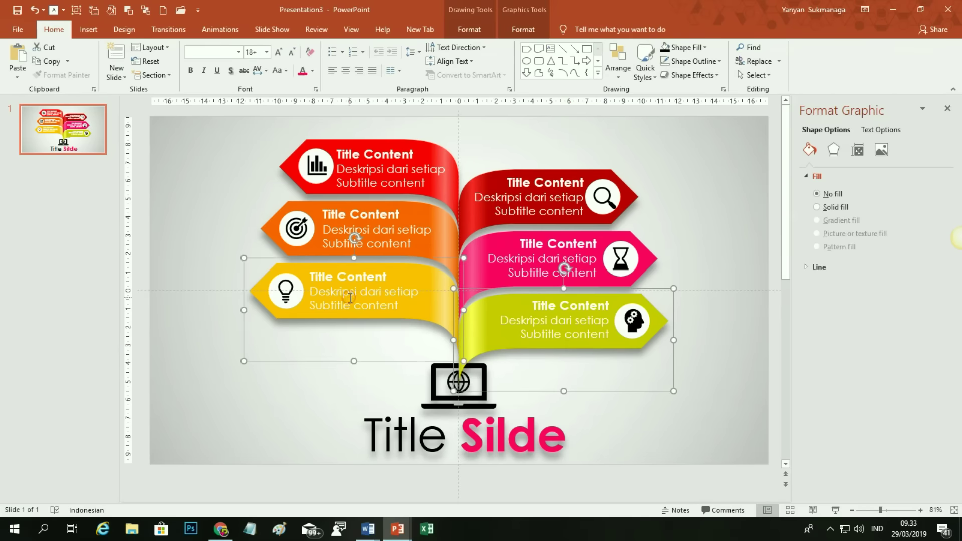
left_click(572, 254, "shift")
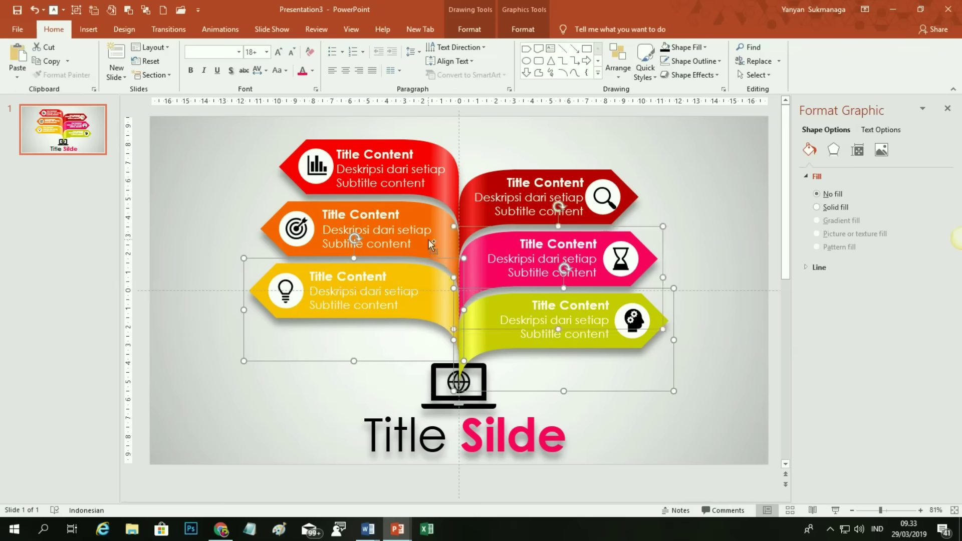
left_click(319, 211, "shift")
left_click(617, 193, "shift")
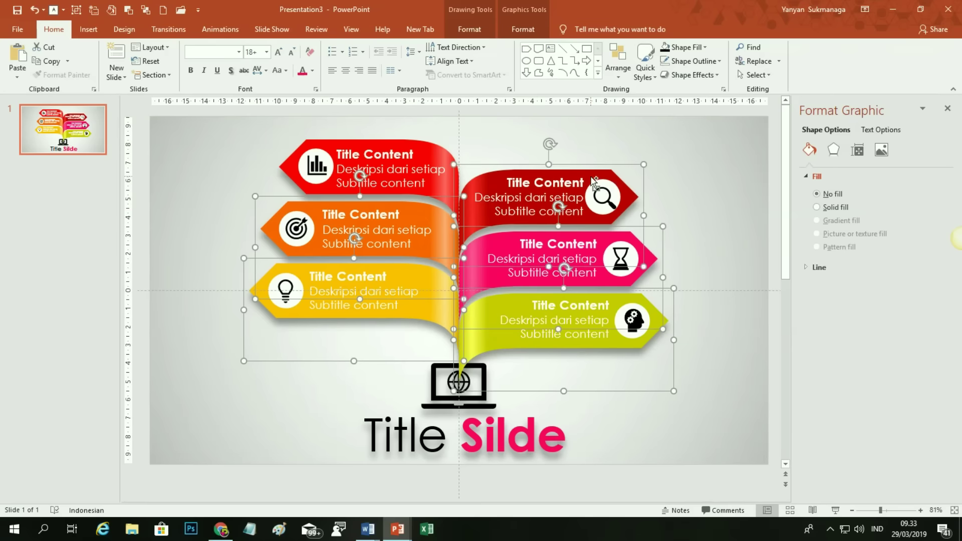
left_click(406, 157, "shift")
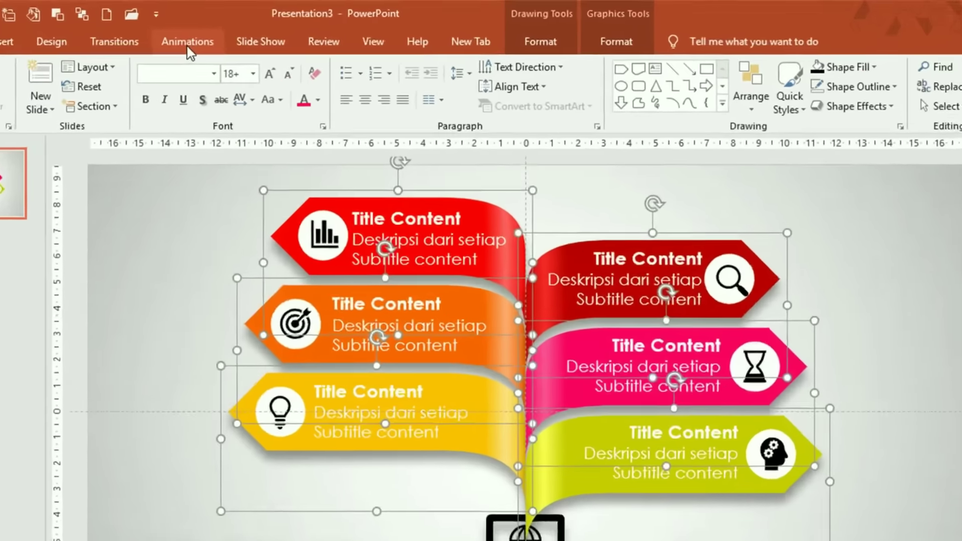
Step: Apply a Wipe entrance from the left and open the Animation Pane
left_click(219, 31)
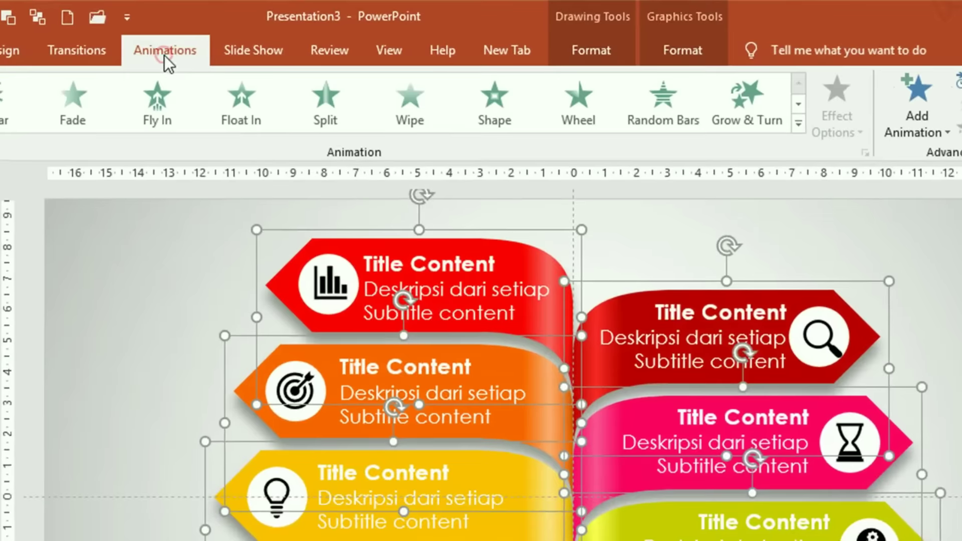
left_click(411, 113)
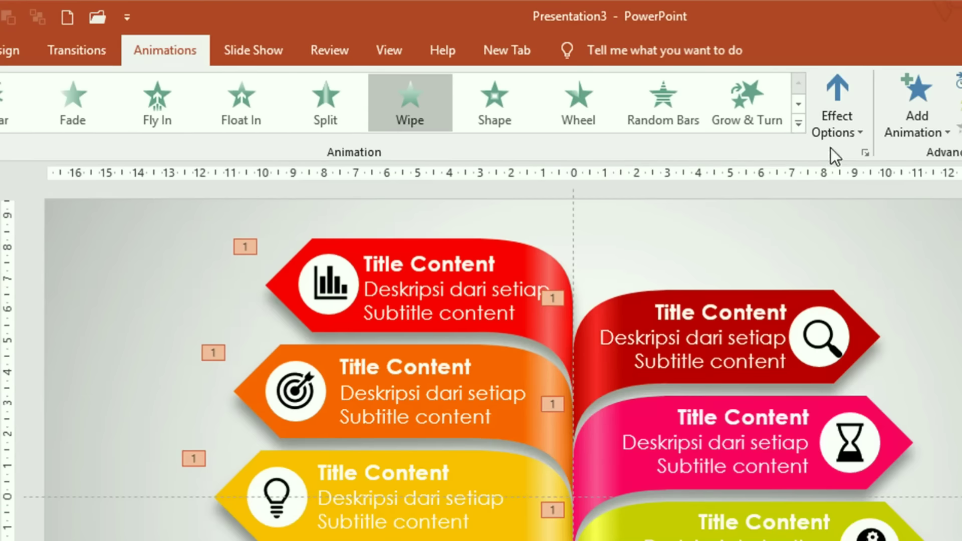
left_click(843, 122)
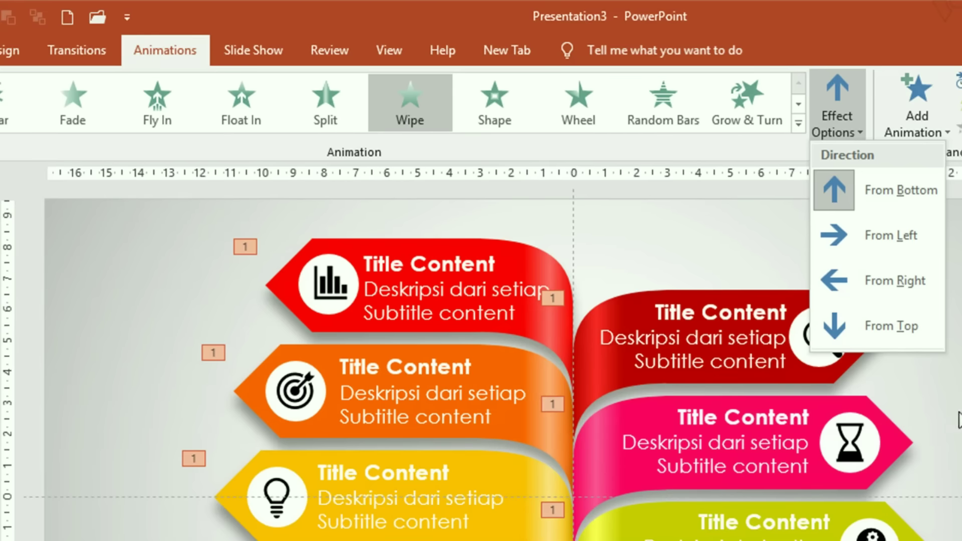
left_click(913, 239)
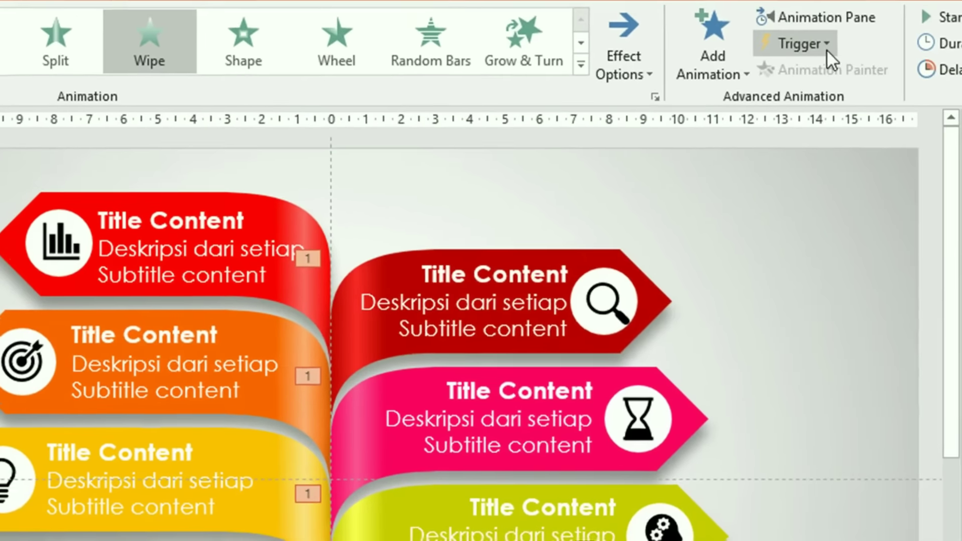
left_click(837, 19)
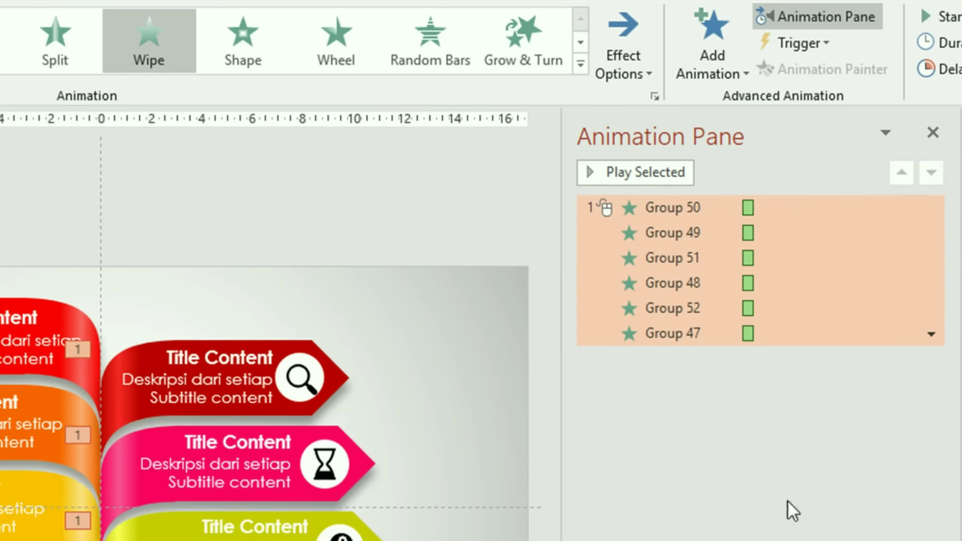
Step: Set all six banner Wipe animations to start After Previous in the Effect Options timing
left_click(932, 334)
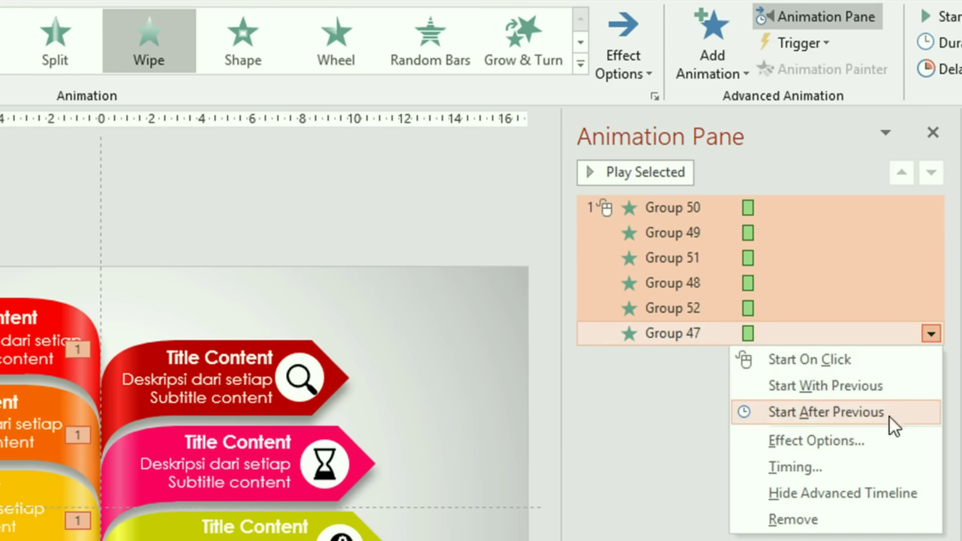
left_click(877, 438)
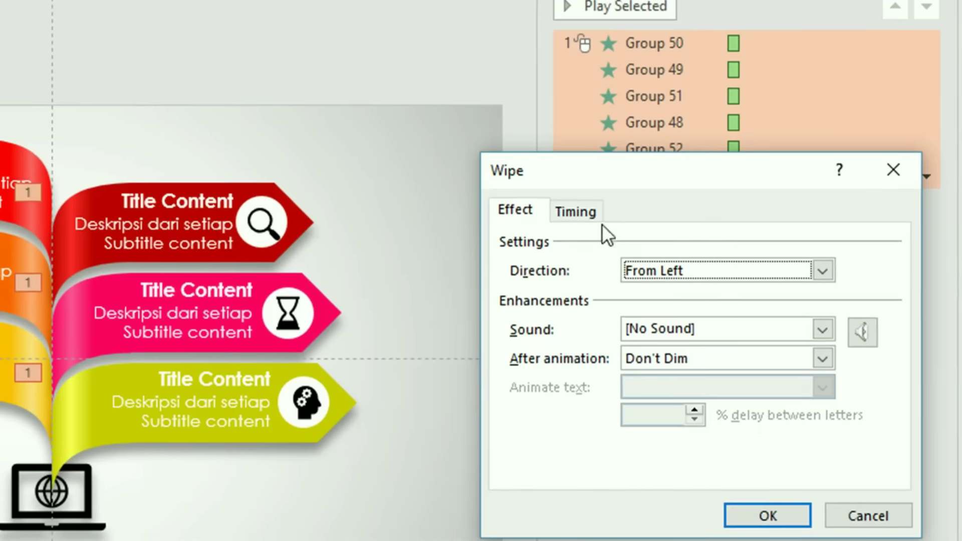
left_click(600, 368)
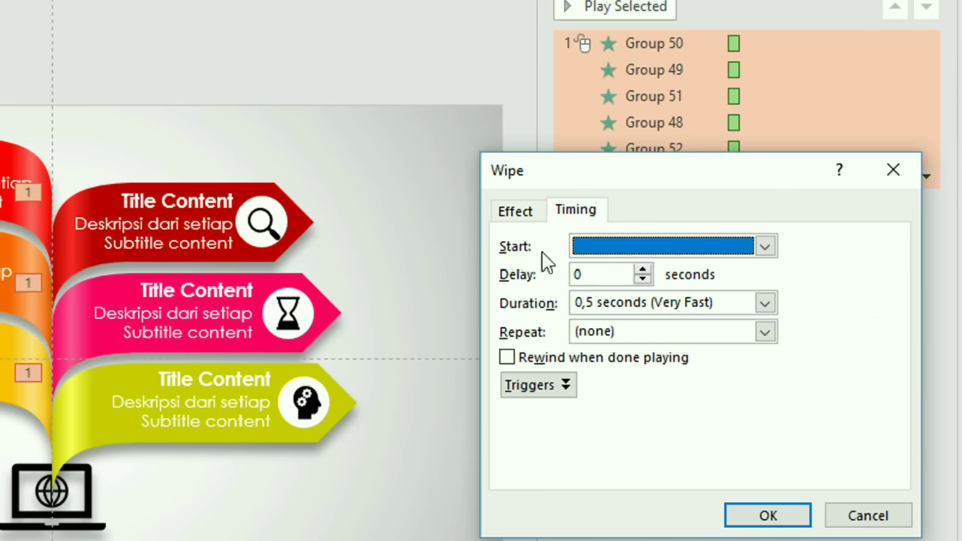
left_click(764, 247)
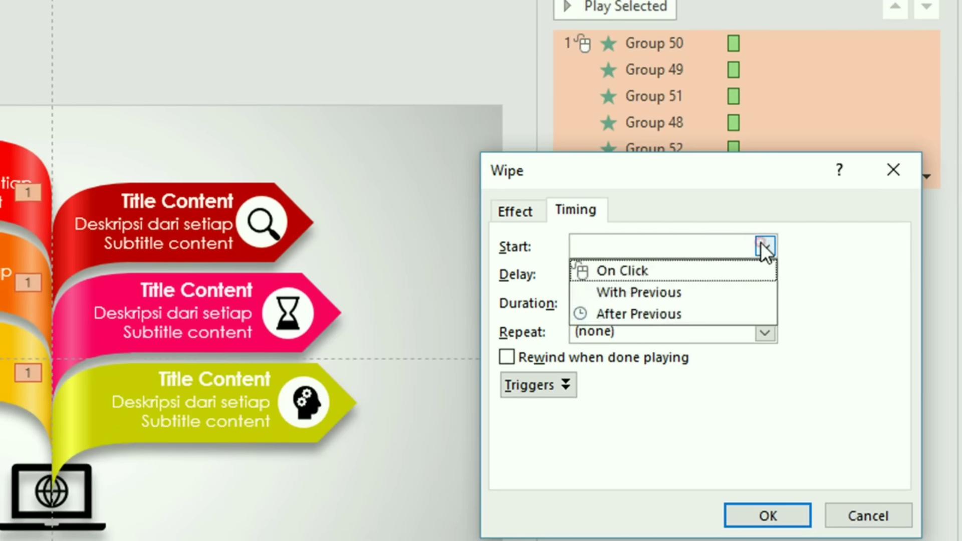
left_click(719, 311)
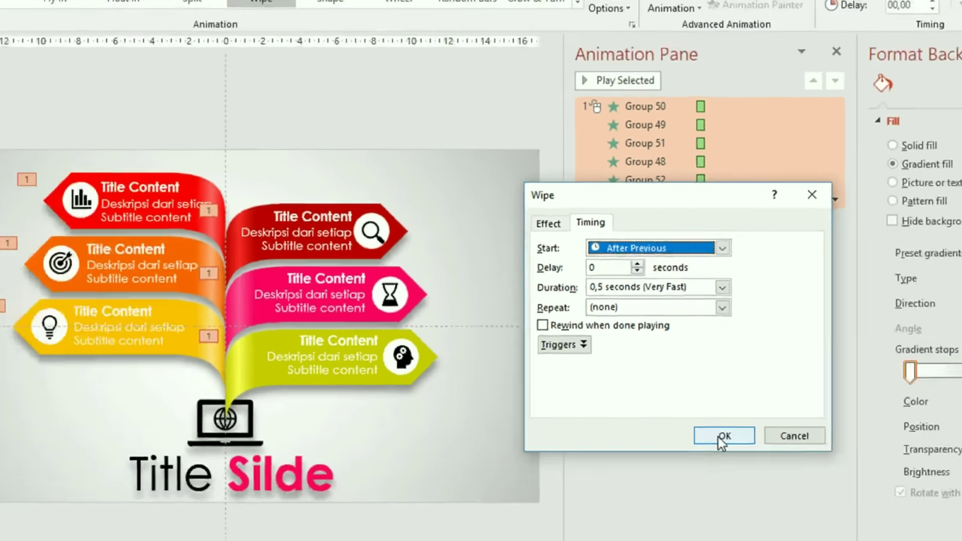
left_click(693, 385)
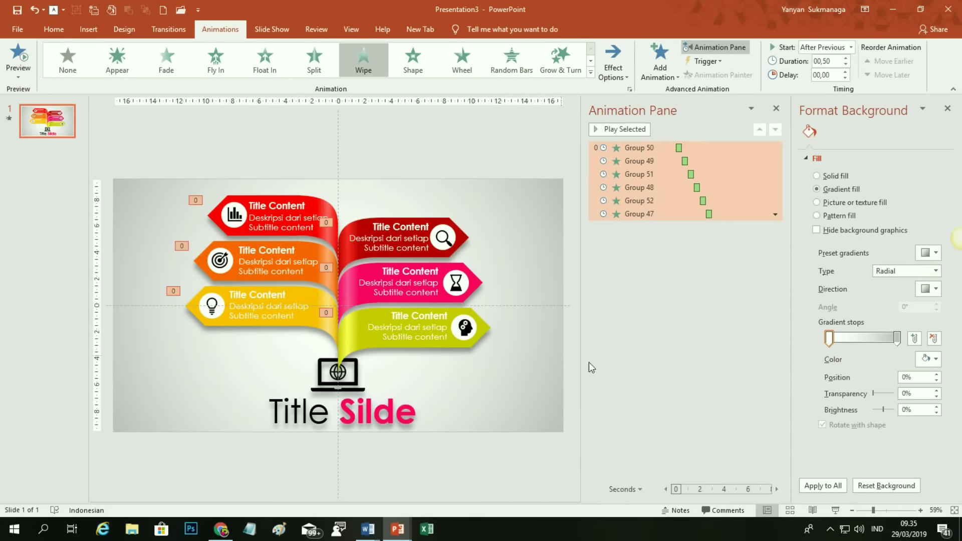
Step: Select the three left-hand banners and change their Wipe direction to From Right
left_click(179, 342)
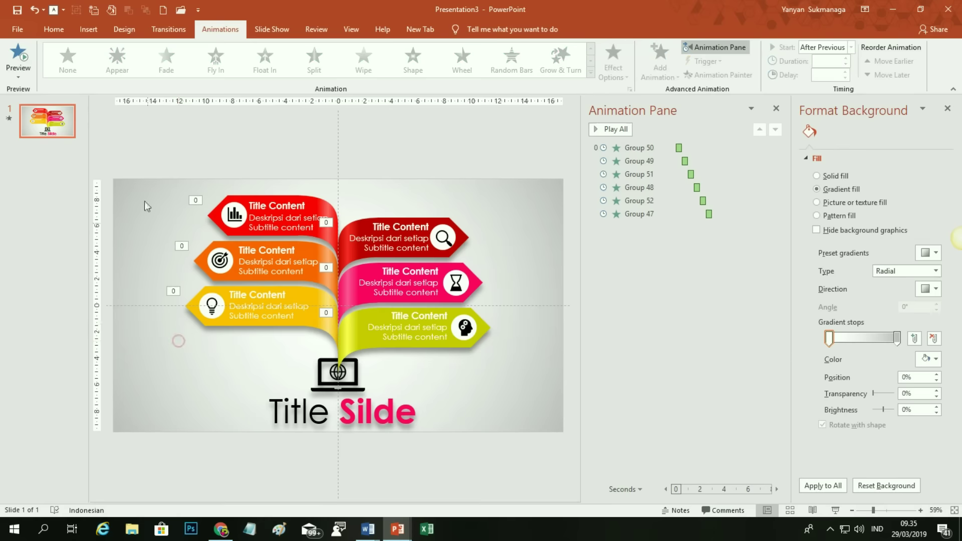
mouse_move(132, 147)
left_mouse_down()
mouse_move(365, 345)
mouse_move(366, 377)
left_mouse_up()
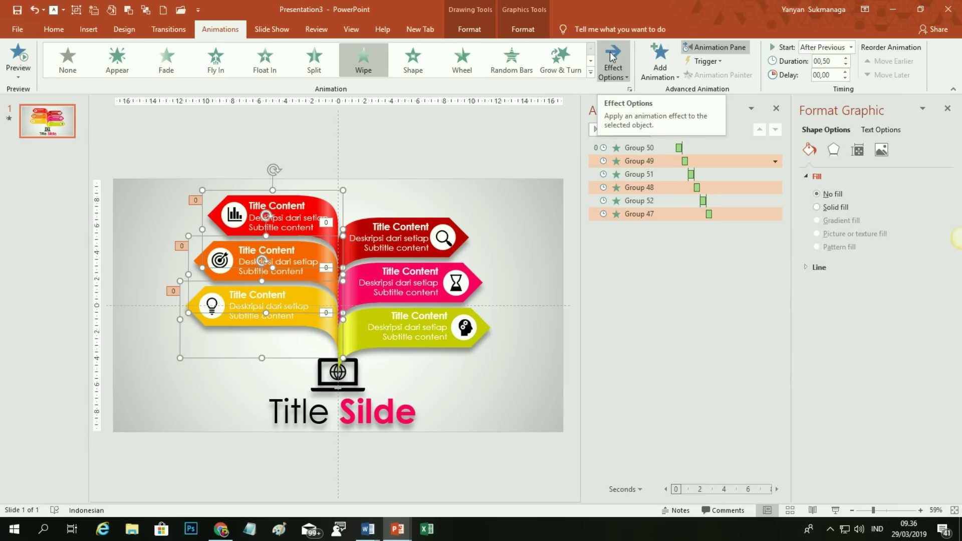
left_click(605, 70)
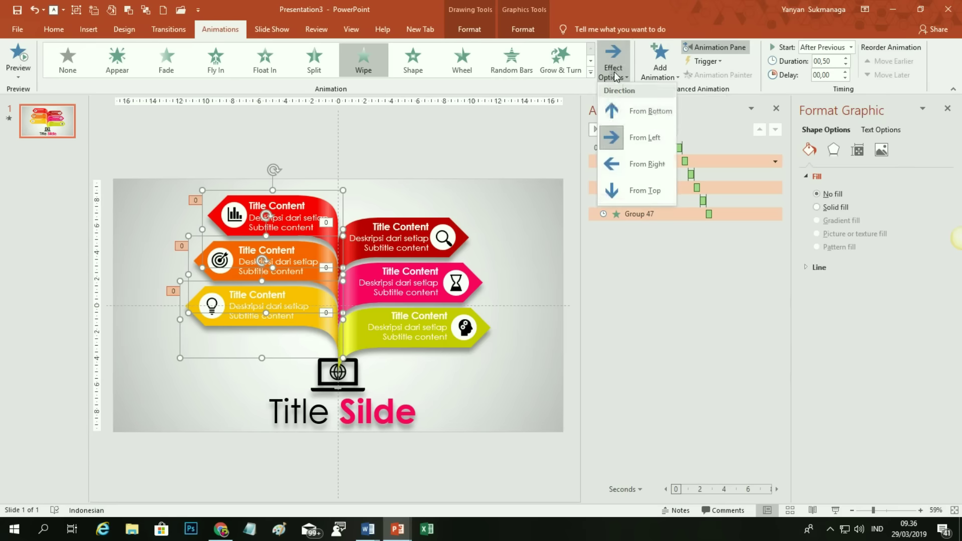
left_click(627, 166)
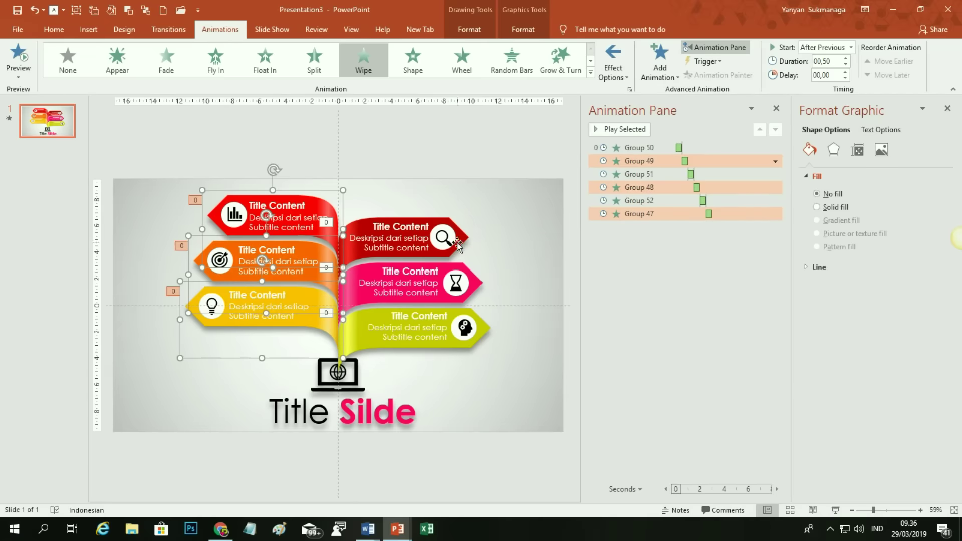
left_click(834, 510)
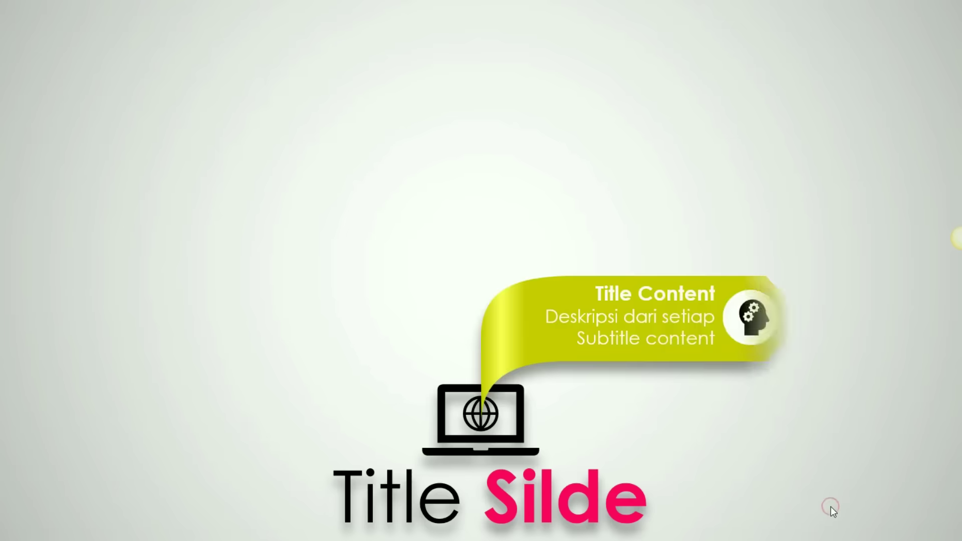